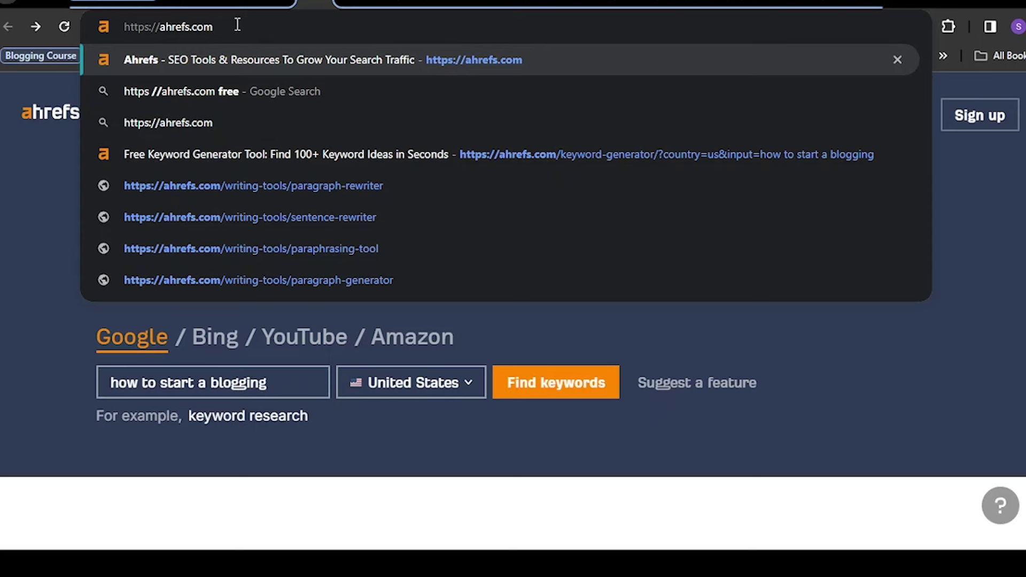
- Open ahrefs.com and go to its free Keyword Generator tool
key("Return")
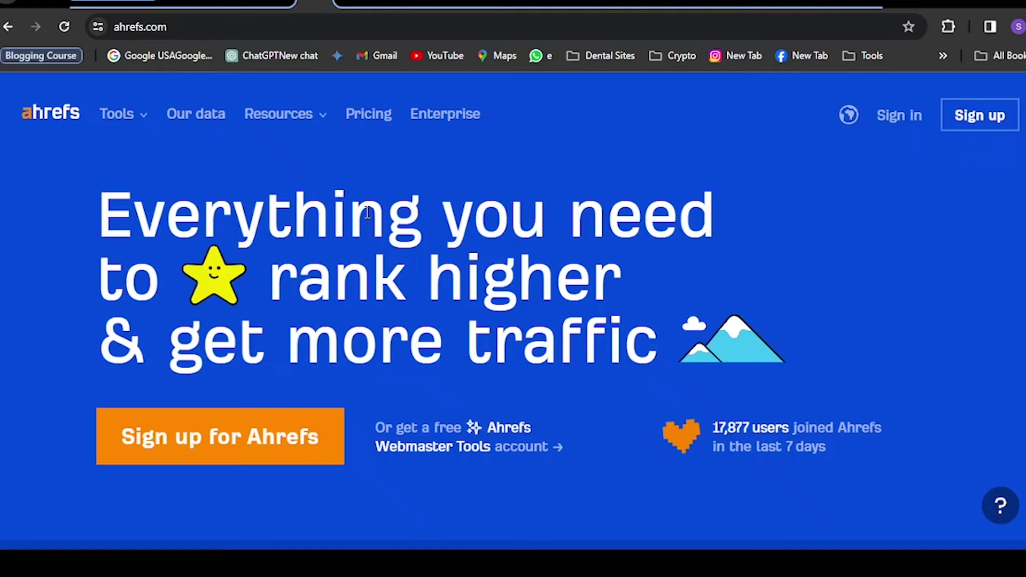
scroll(368, 213, "down", 15)
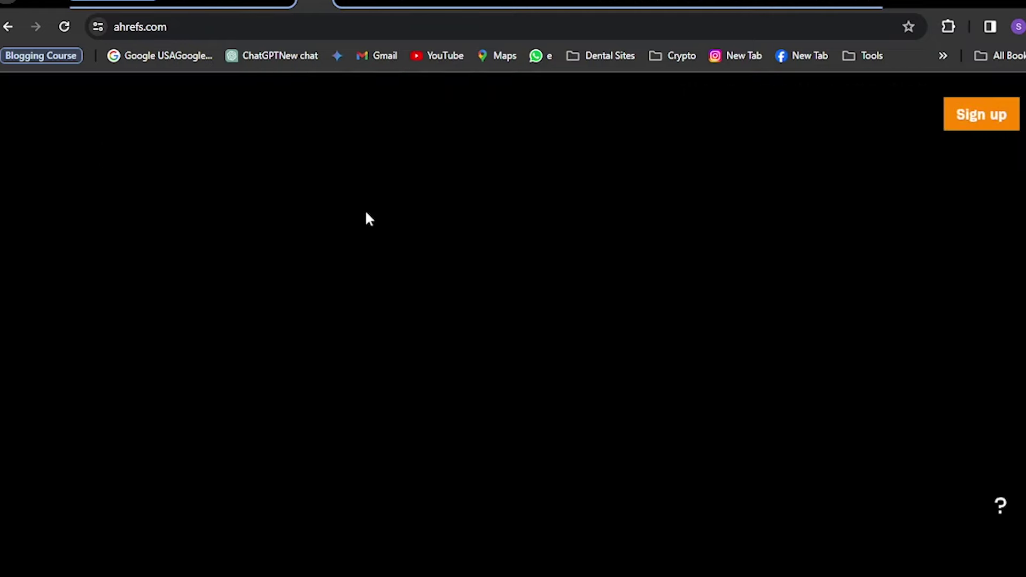
scroll(367, 213, "down", 15)
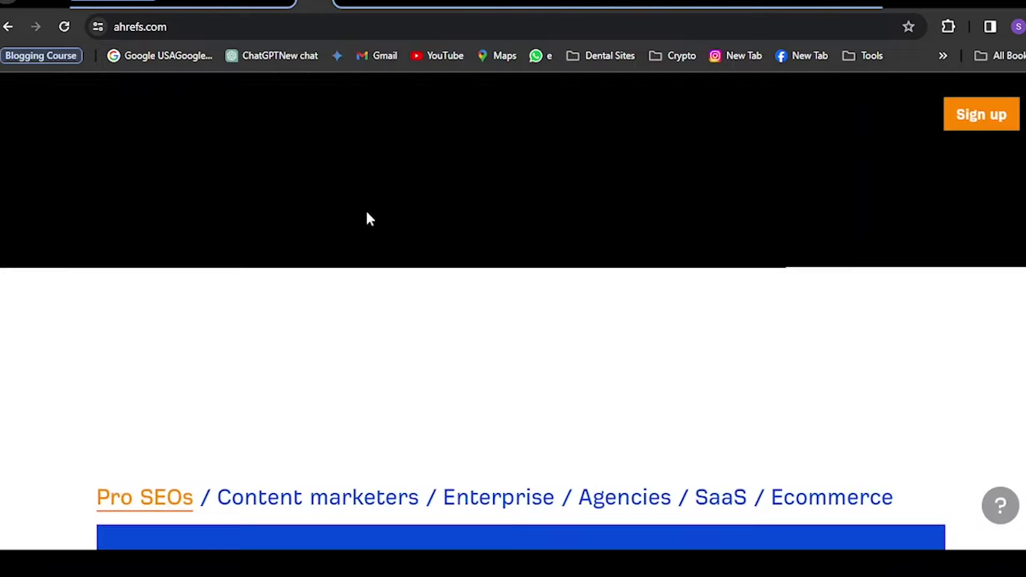
scroll(369, 219, "down", 15)
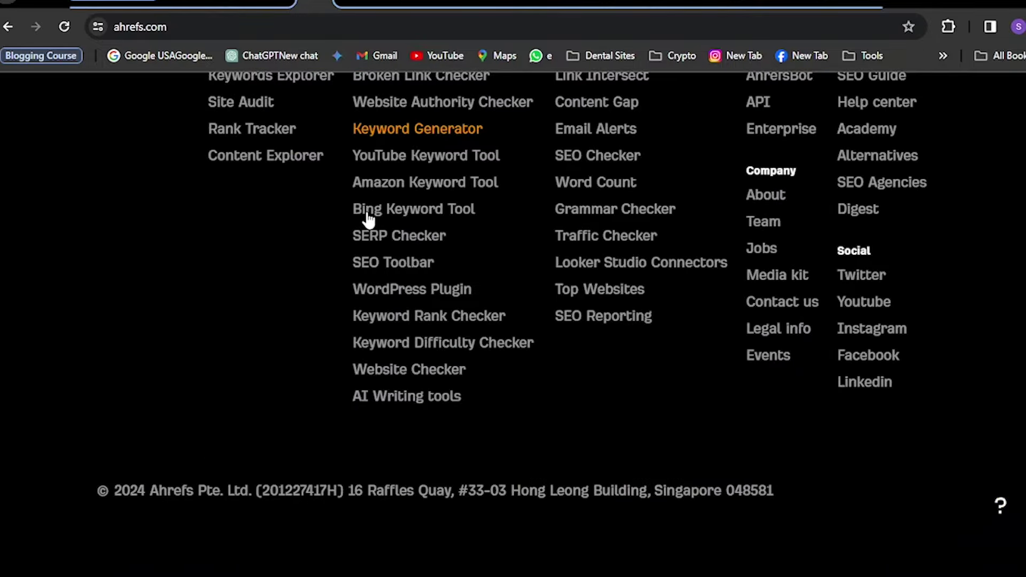
left_click(431, 137)
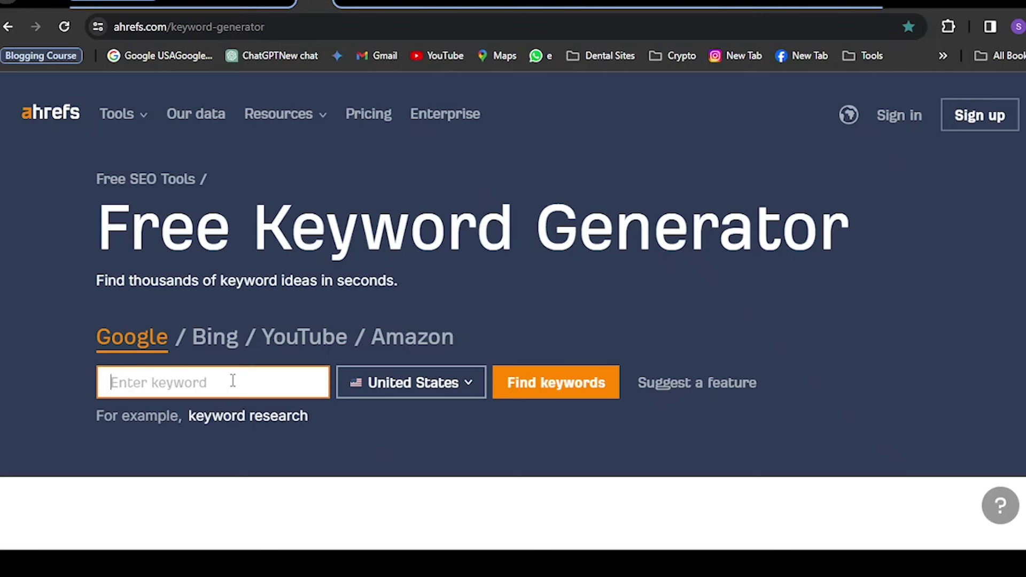
- Find Google keyword ideas for "how to start blog" with the country kept at United States
type("how to s")
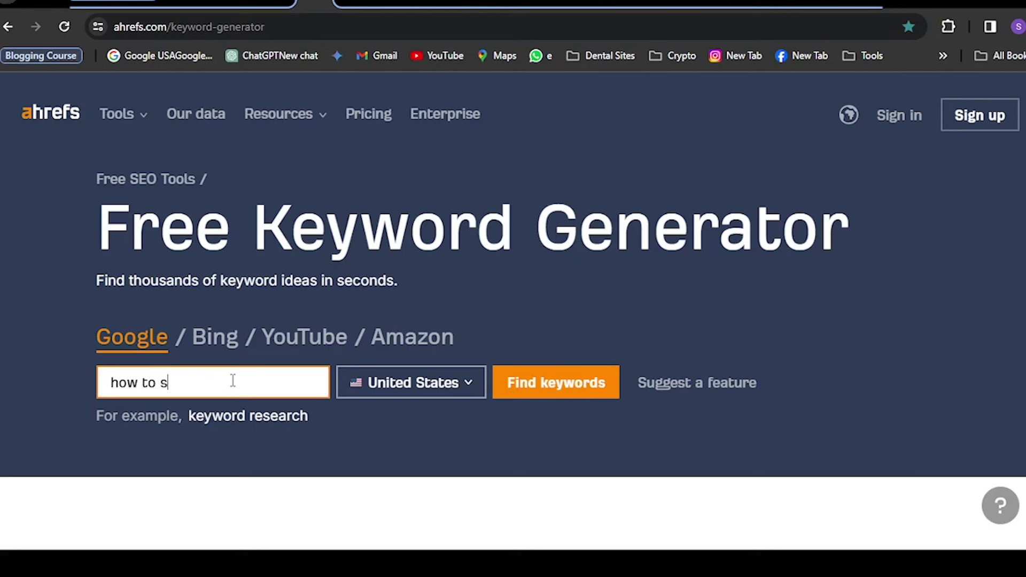
type("tart blog")
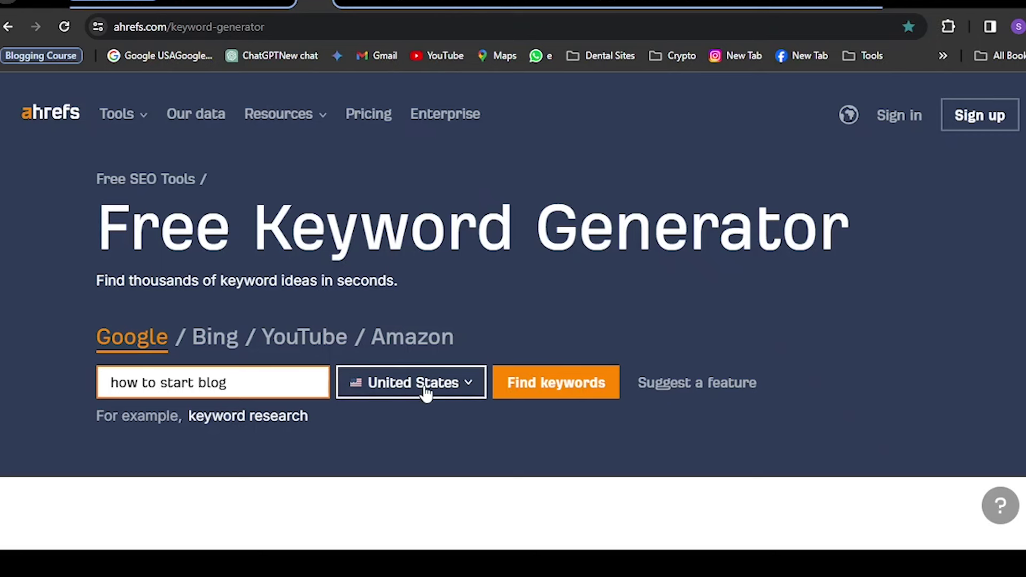
left_click(465, 396)
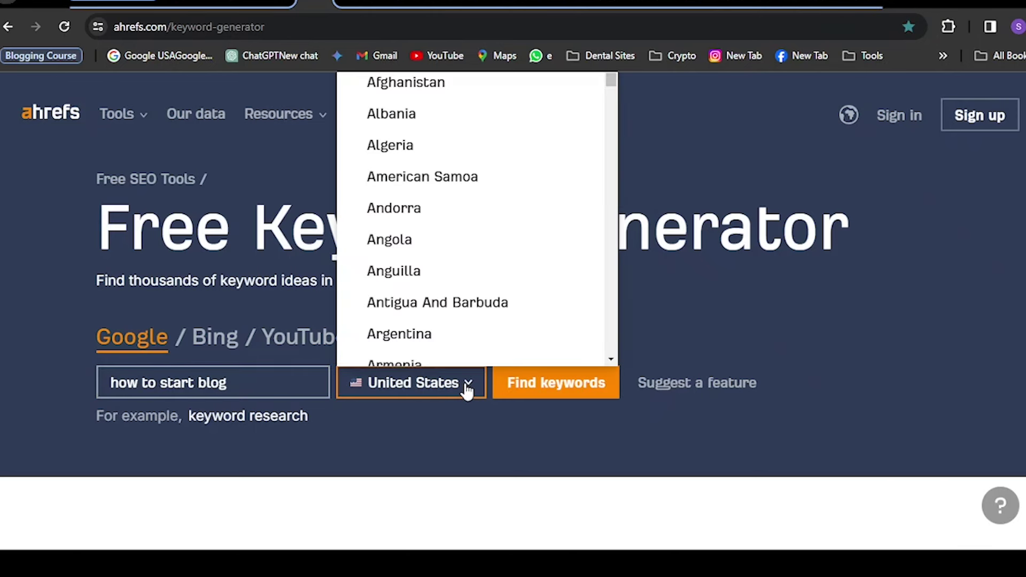
scroll(492, 284, "down", 5)
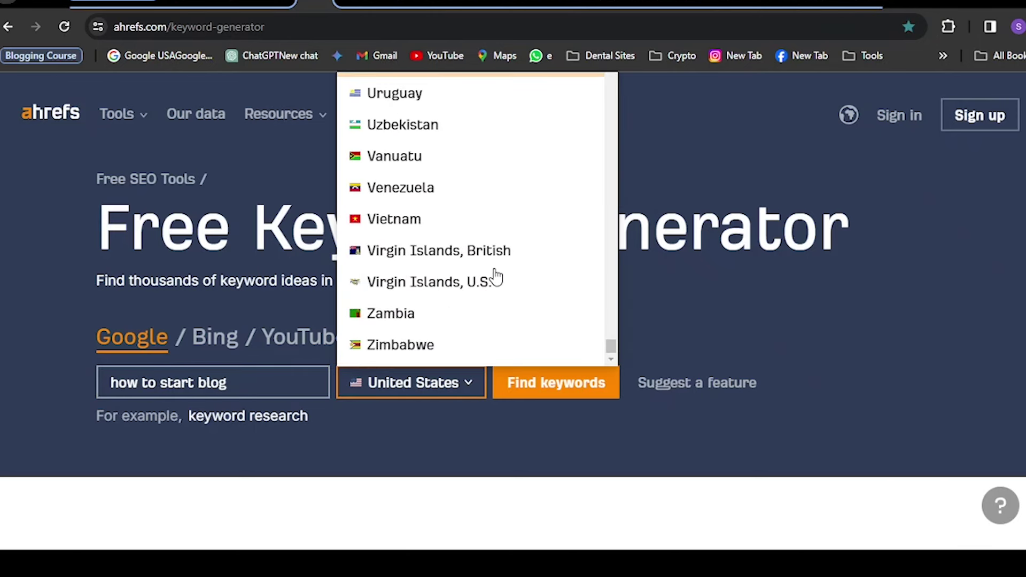
left_click(453, 394)
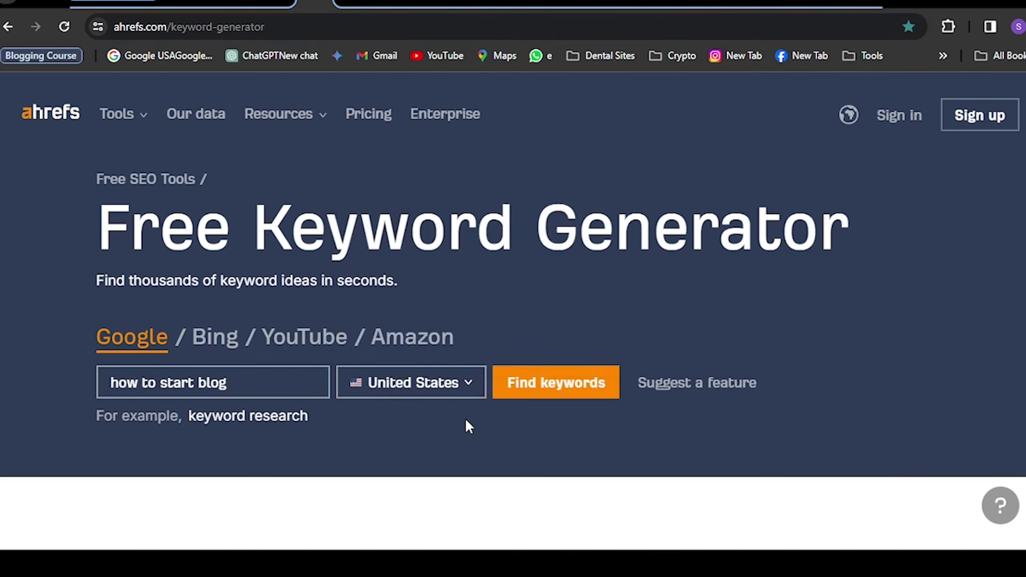
left_click(576, 393)
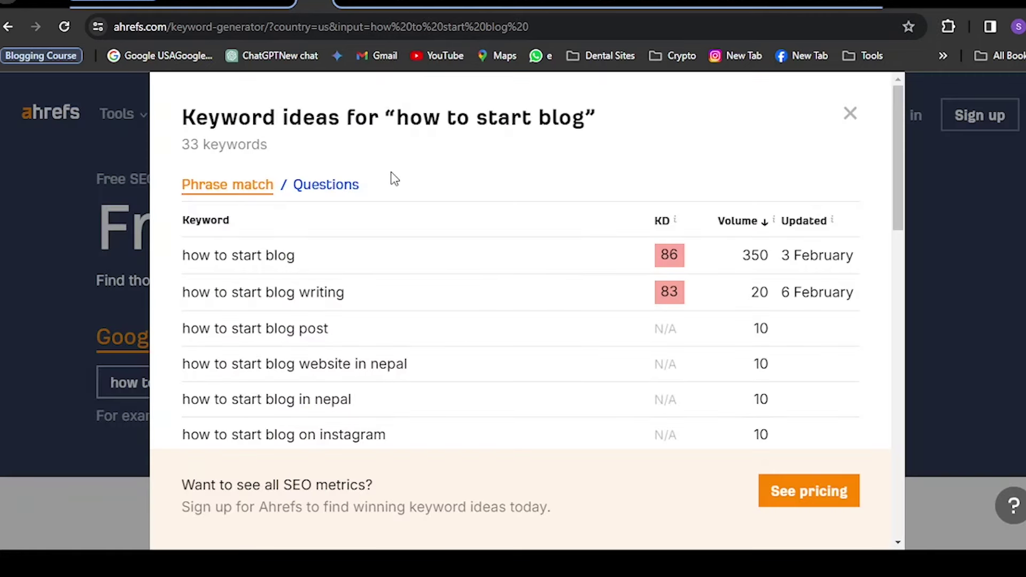
- Review the phrase-match keyword ideas along with their keyword difficulty, search volume and update date
scroll(386, 324, "down", 5)
scroll(387, 323, "down", 3)
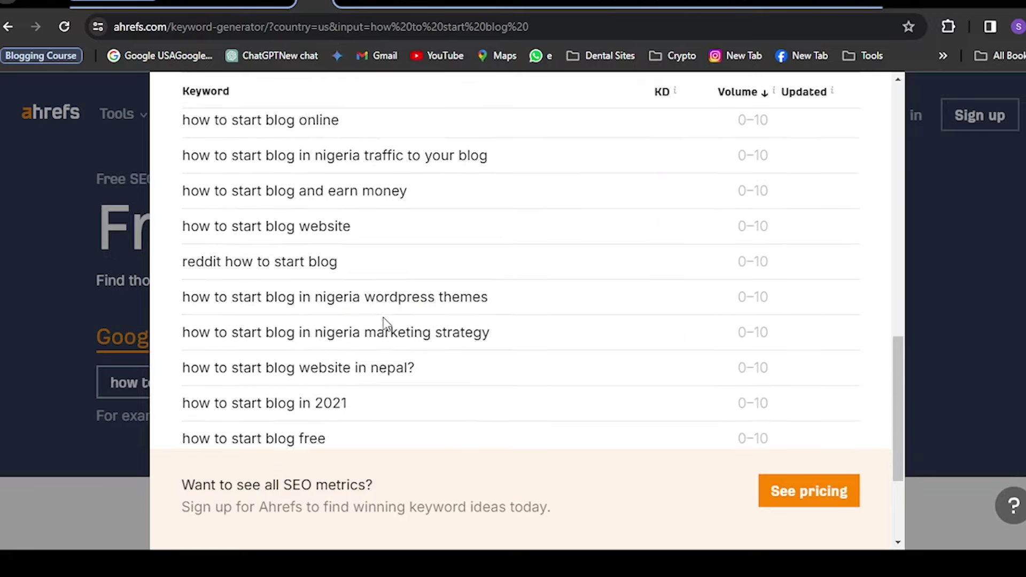
scroll(387, 323, "up", 10)
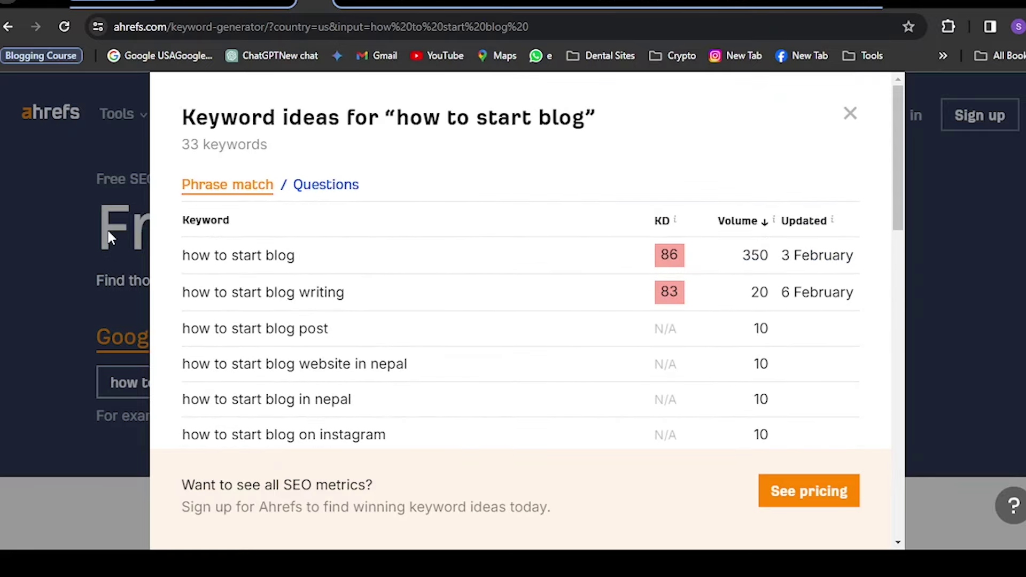
scroll(266, 288, "down", 8)
scroll(267, 305, "up", 8)
mouse_move(682, 233)
mouse_move(754, 228)
mouse_move(820, 237)
scroll(394, 344, "down", 5)
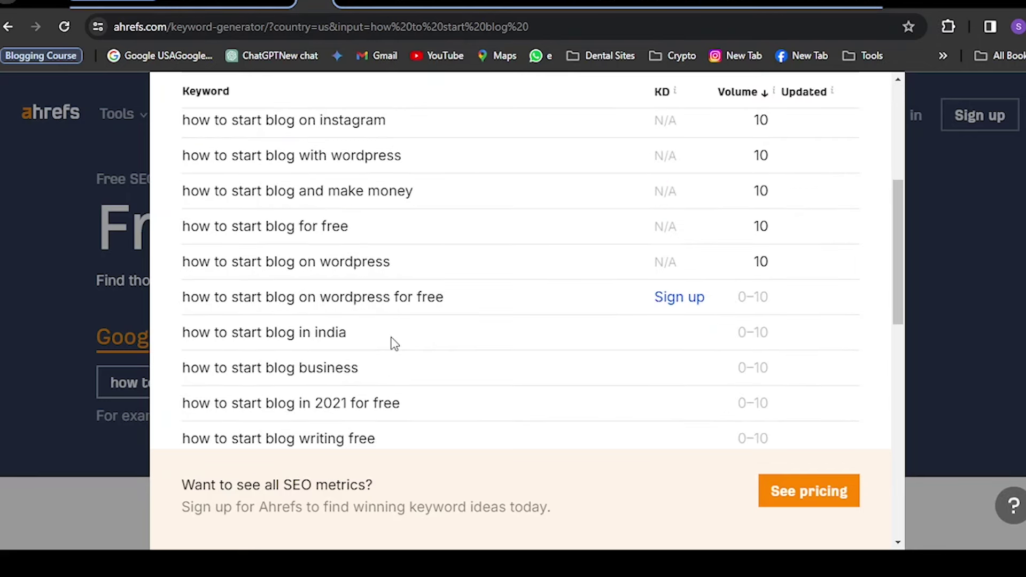
scroll(394, 344, "up", 5)
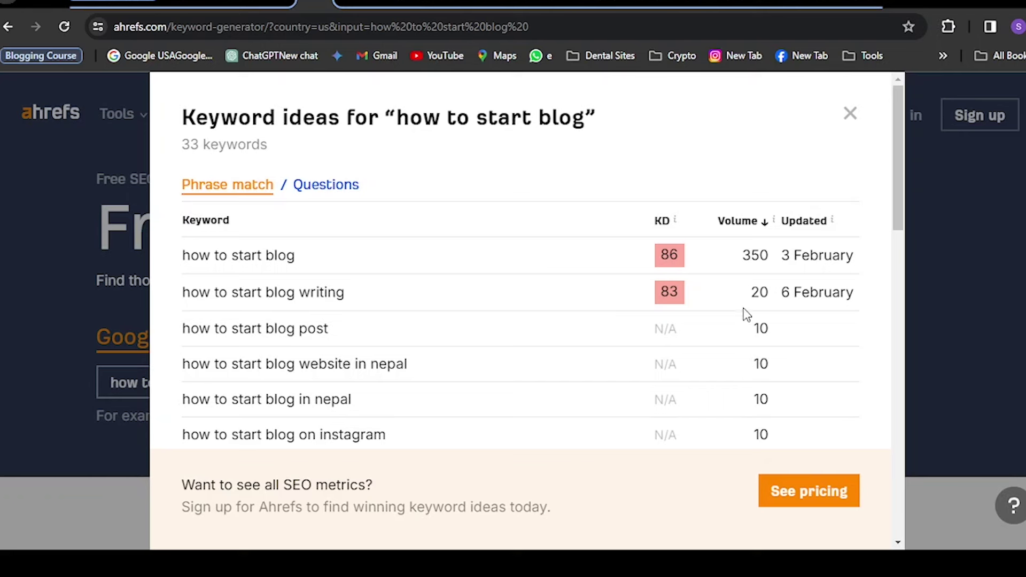
scroll(465, 356, "down", 5)
scroll(465, 355, "down", 5)
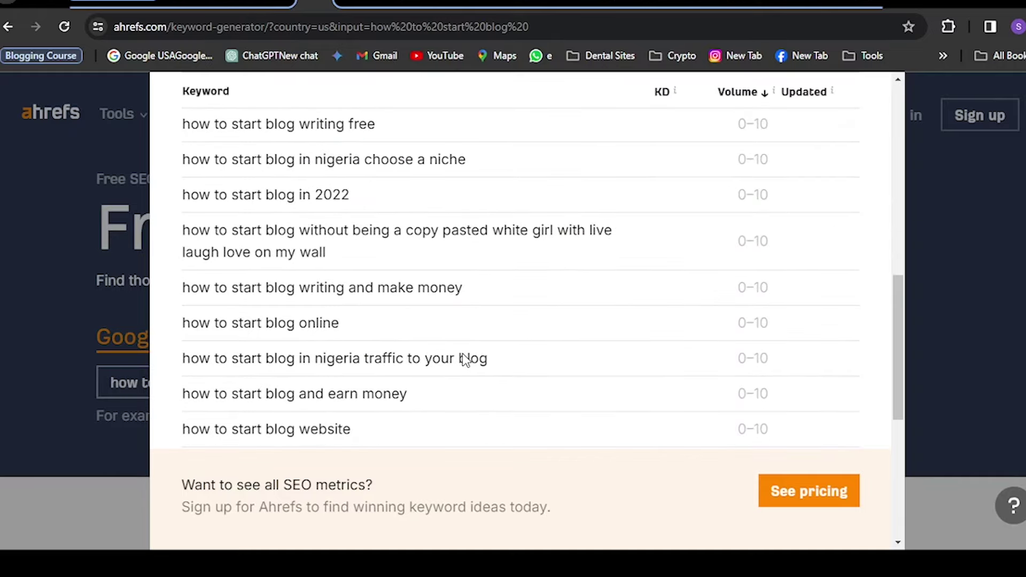
scroll(695, 379, "up", 10)
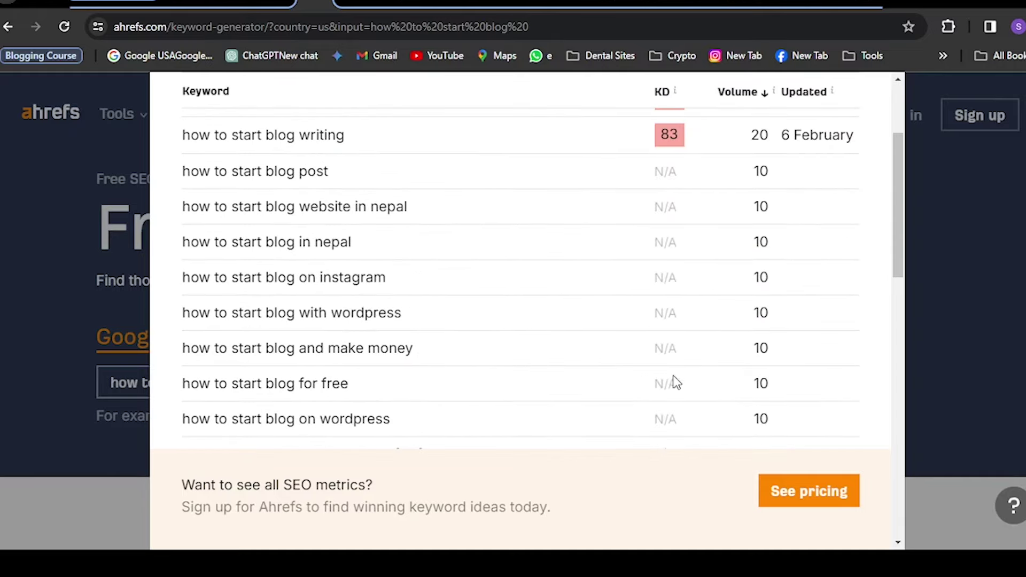
scroll(556, 389, "up", 3)
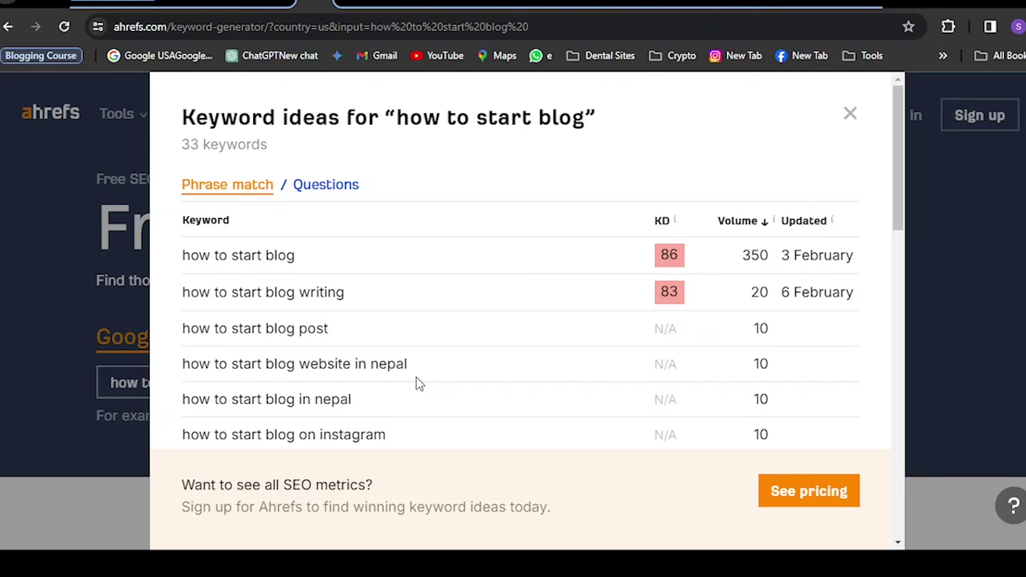
- Show the question-based keyword ideas and compare their keyword difficulty and search volume
left_click(323, 191)
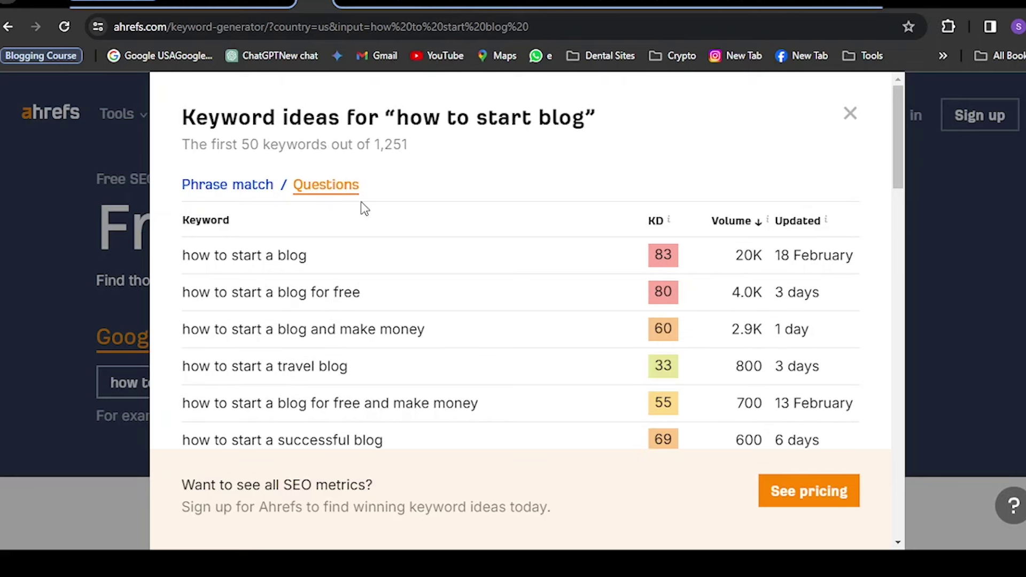
scroll(431, 385, "down", 3)
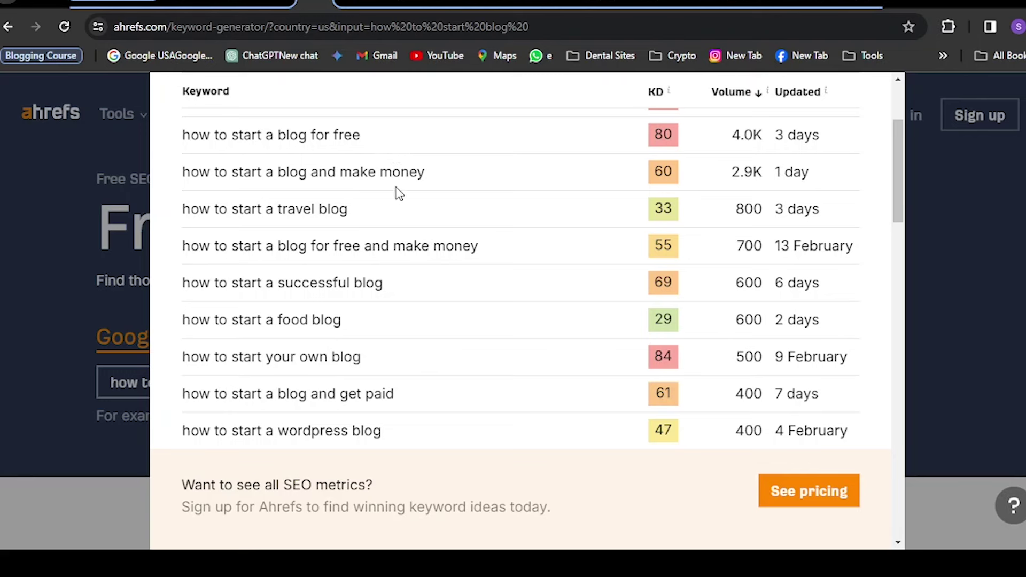
scroll(571, 298, "up", 3)
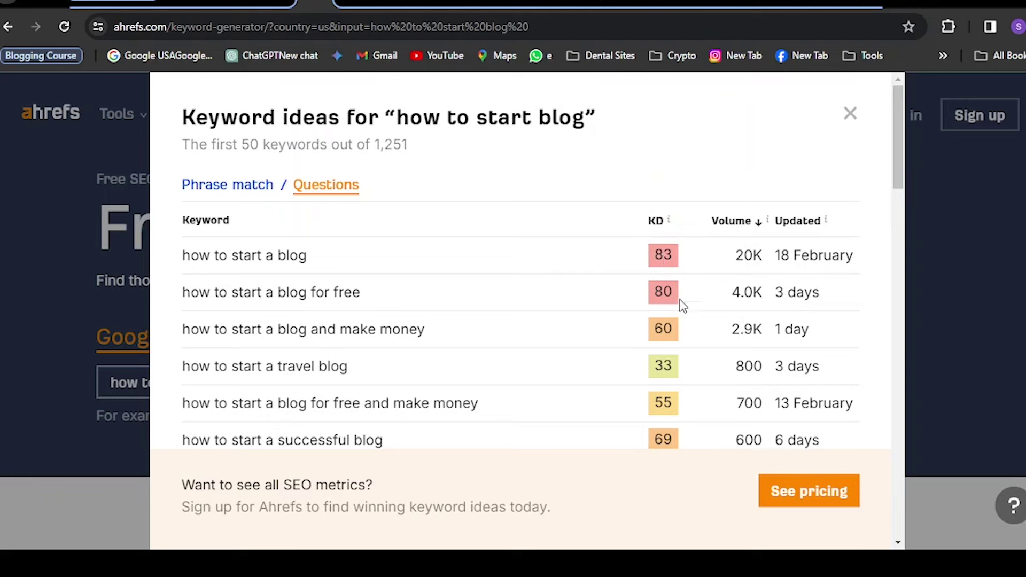
scroll(683, 308, "down", 5)
scroll(678, 321, "down", 3)
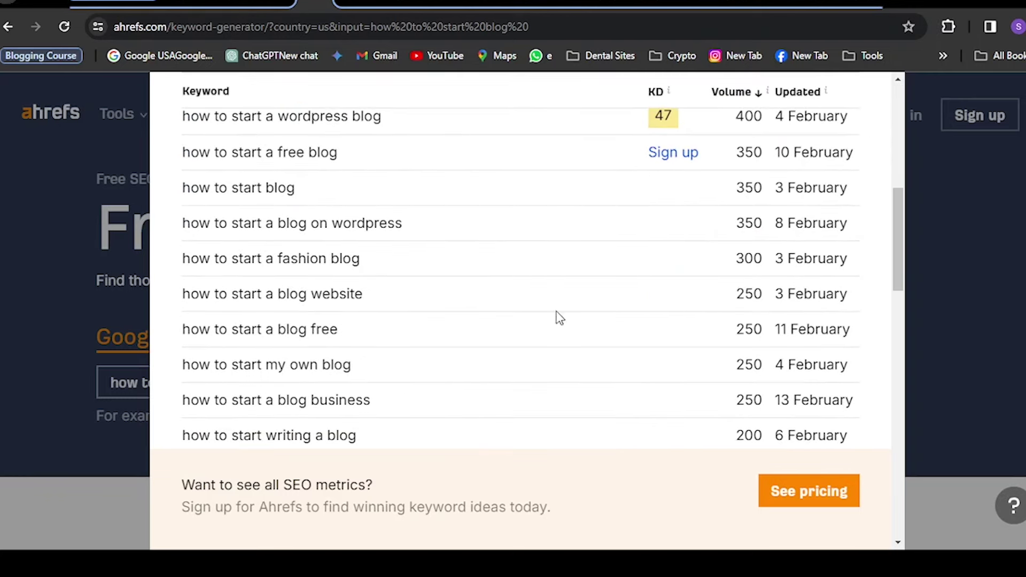
scroll(515, 293, "up", 5)
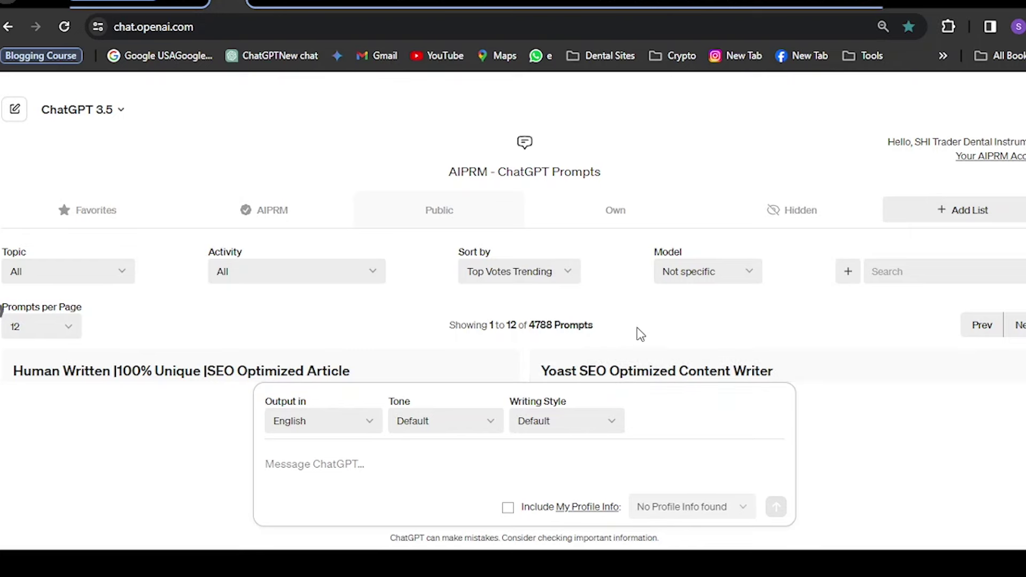
- Look through the public AIPRM prompt templates in ChatGPT for one suited to writing SEO articles
scroll(641, 334, "down", 8)
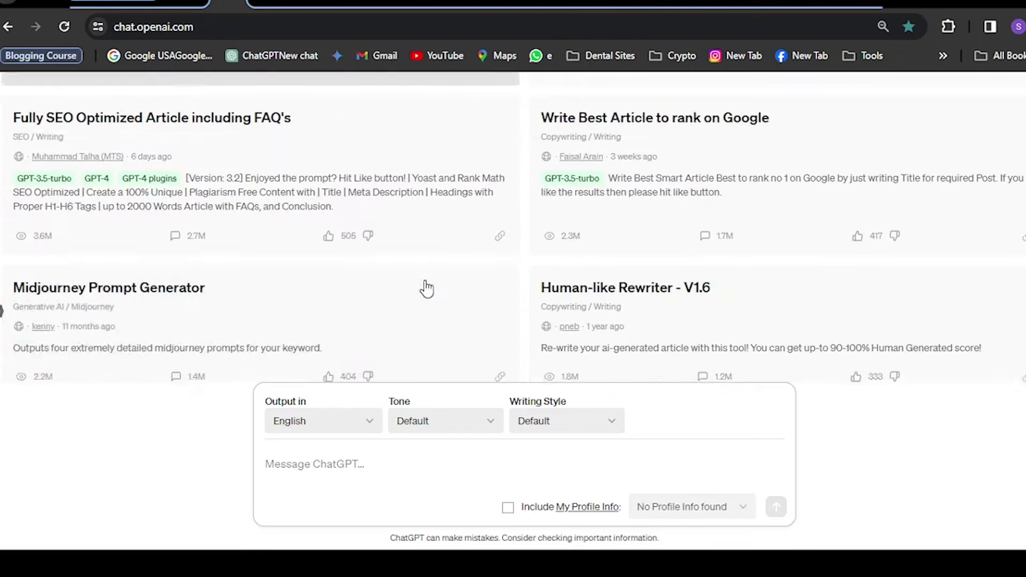
scroll(444, 289, "up", 5)
scroll(620, 289, "down", 3)
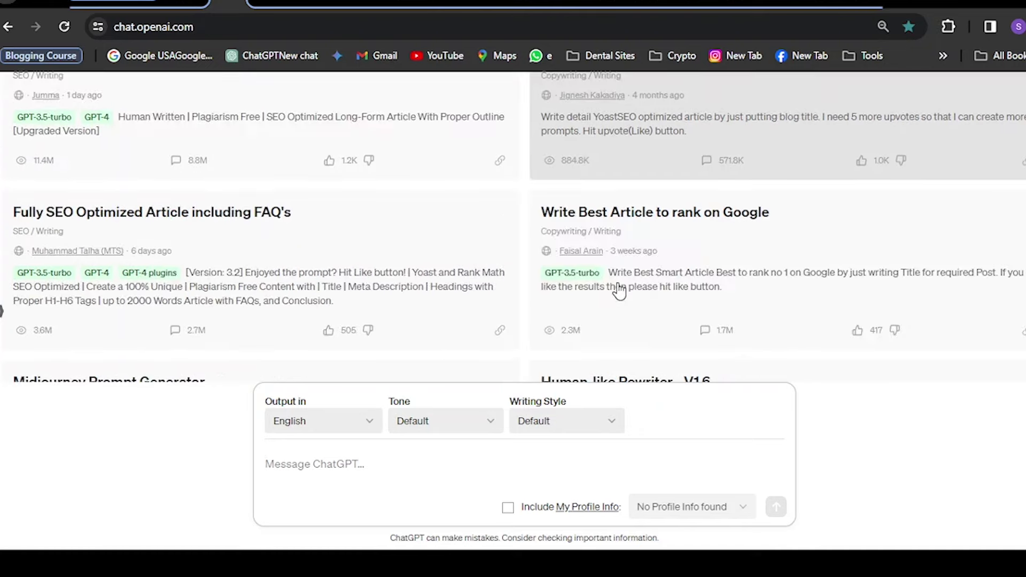
scroll(642, 300, "down", 9)
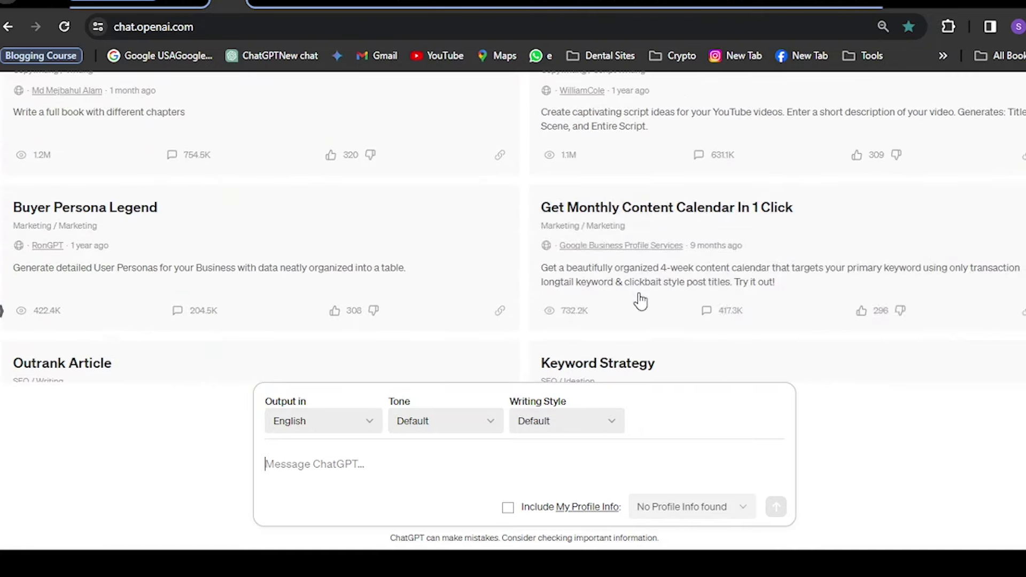
scroll(655, 303, "down", 4)
scroll(615, 315, "up", 9)
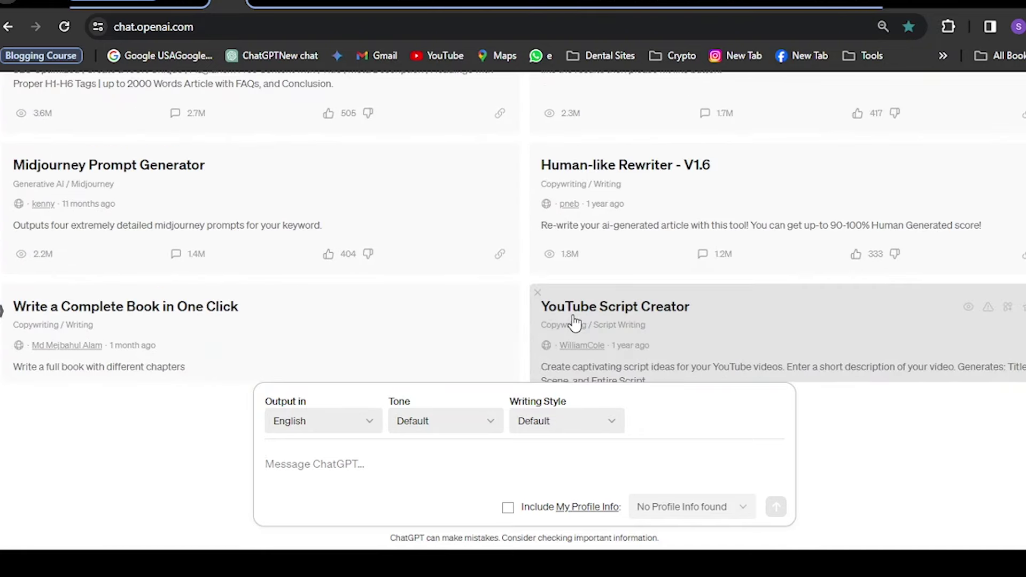
scroll(576, 316, "up", 15)
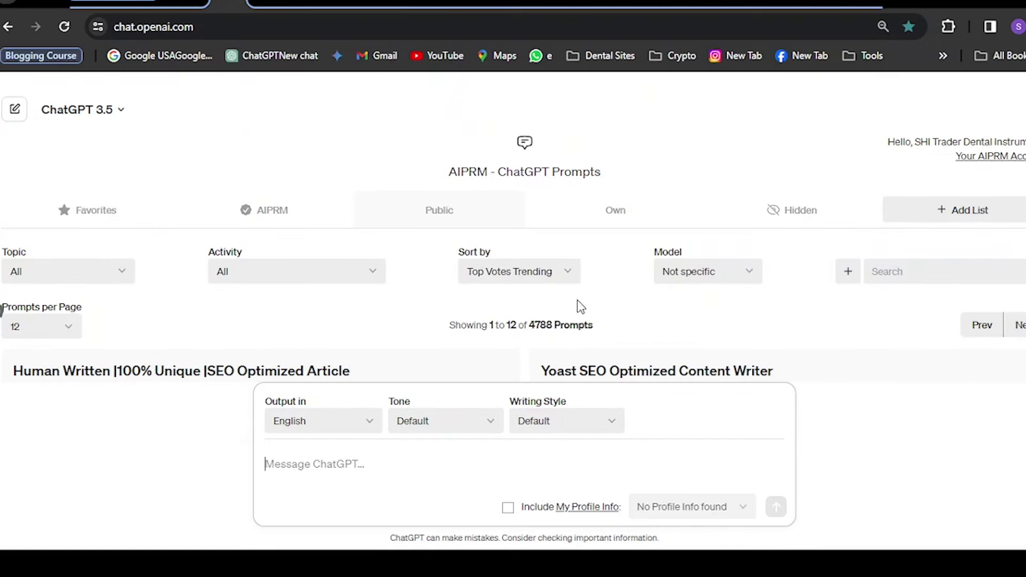
scroll(578, 305, "down", 6)
scroll(588, 310, "up", 6)
scroll(564, 187, "down", 5)
scroll(279, 193, "down", 10)
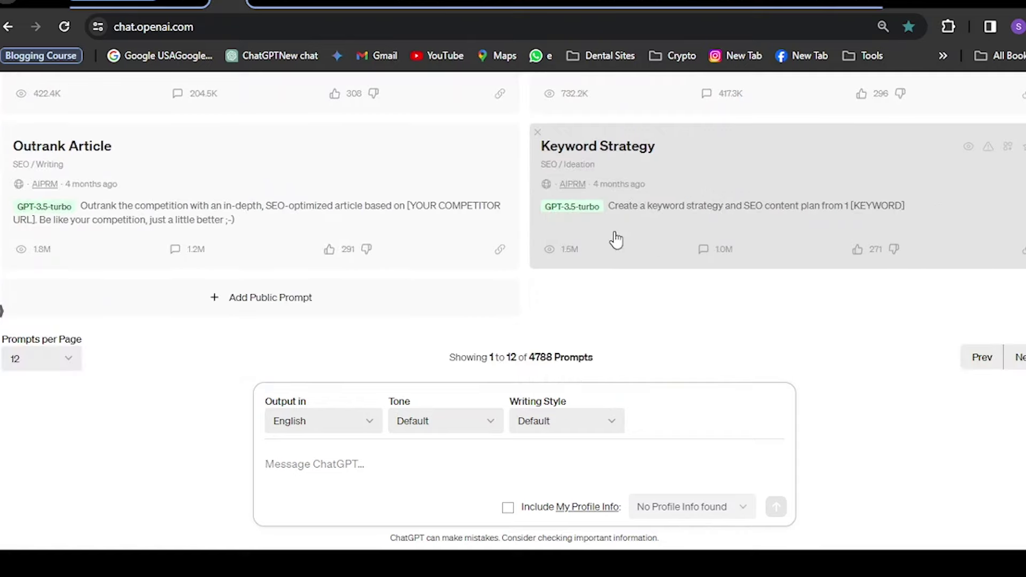
scroll(658, 266, "up", 10)
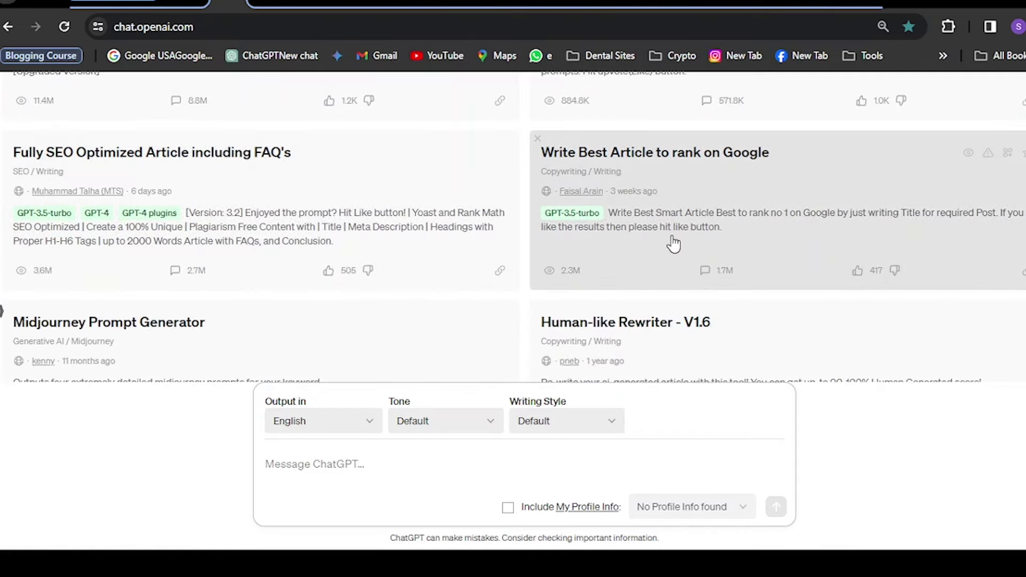
scroll(389, 195, "up", 5)
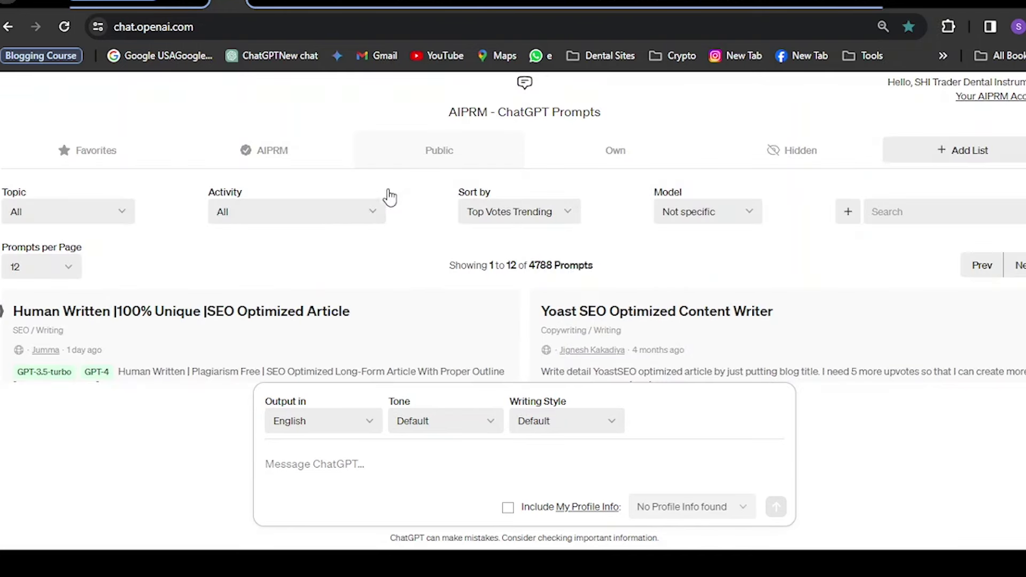
- Select the Yoast SEO Optimized Content Writer prompt and draft a message about writing a blog post with the focus keyword "digital intraoral scanne"
scroll(390, 195, "down", 3)
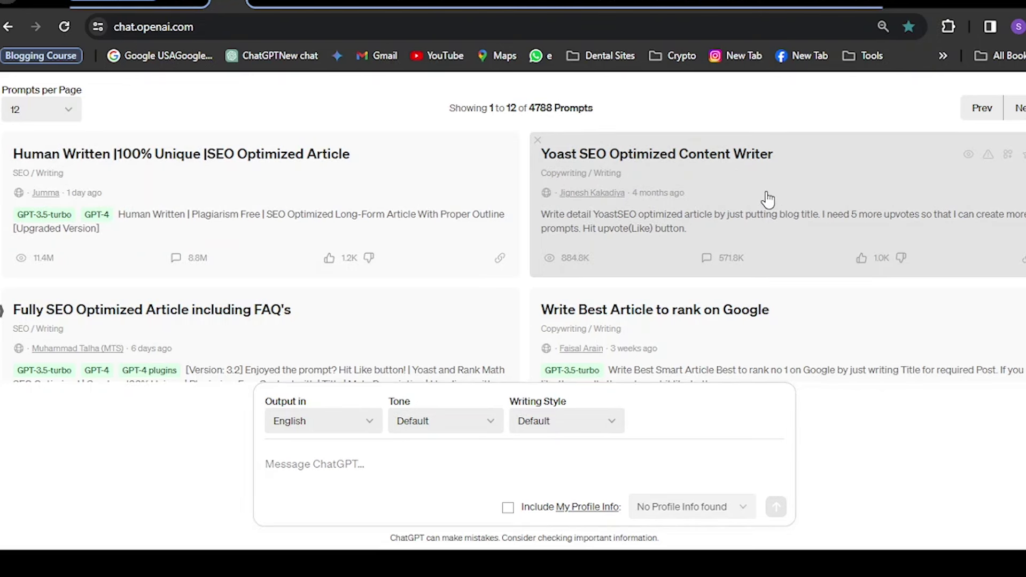
left_click(768, 199)
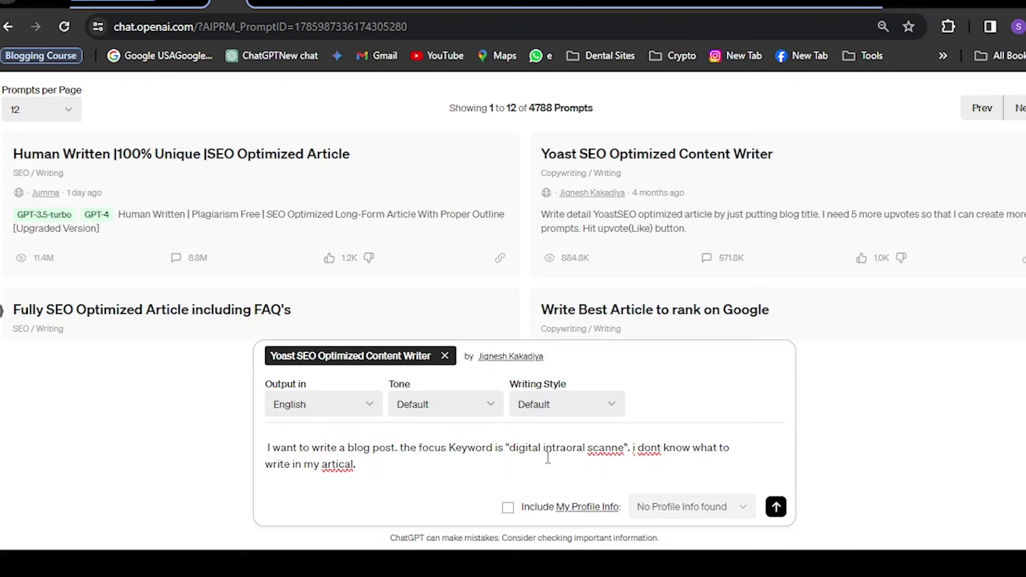
left_click_drag(511, 448, 624, 452)
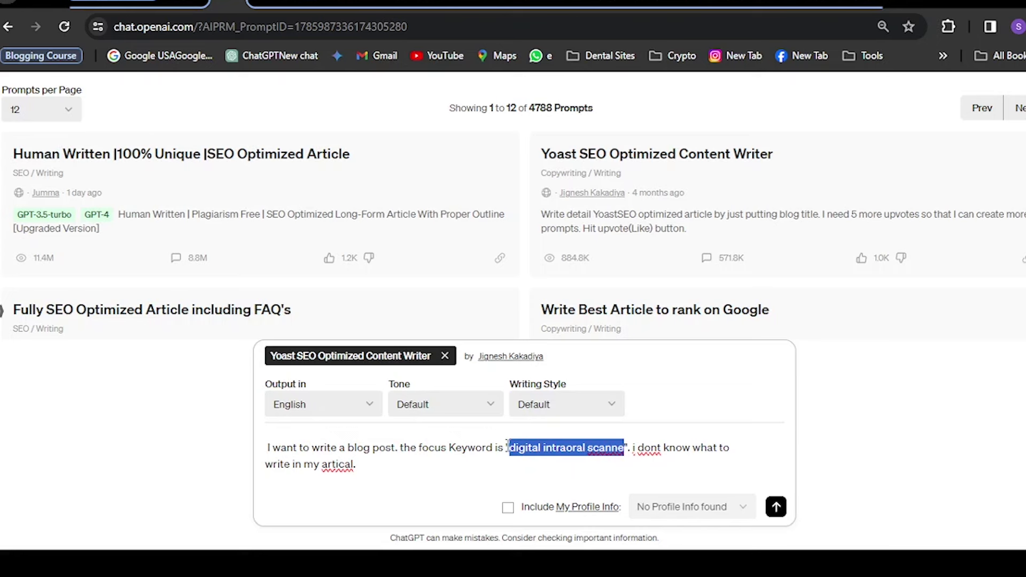
left_click(372, 471)
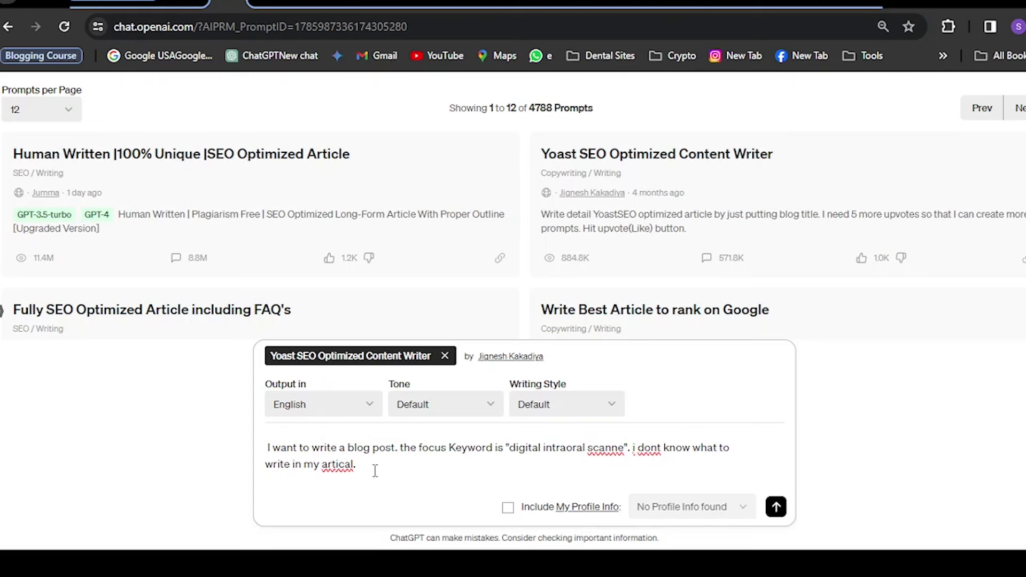
- Submit the drafted blog post request and follow the article as ChatGPT writes it
left_click(783, 512)
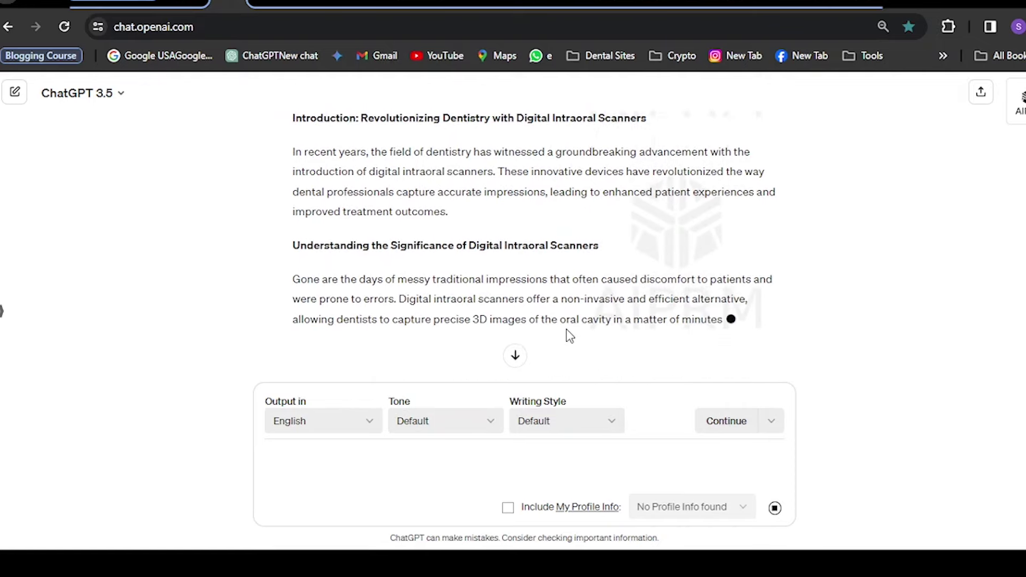
scroll(570, 336, "up", 3)
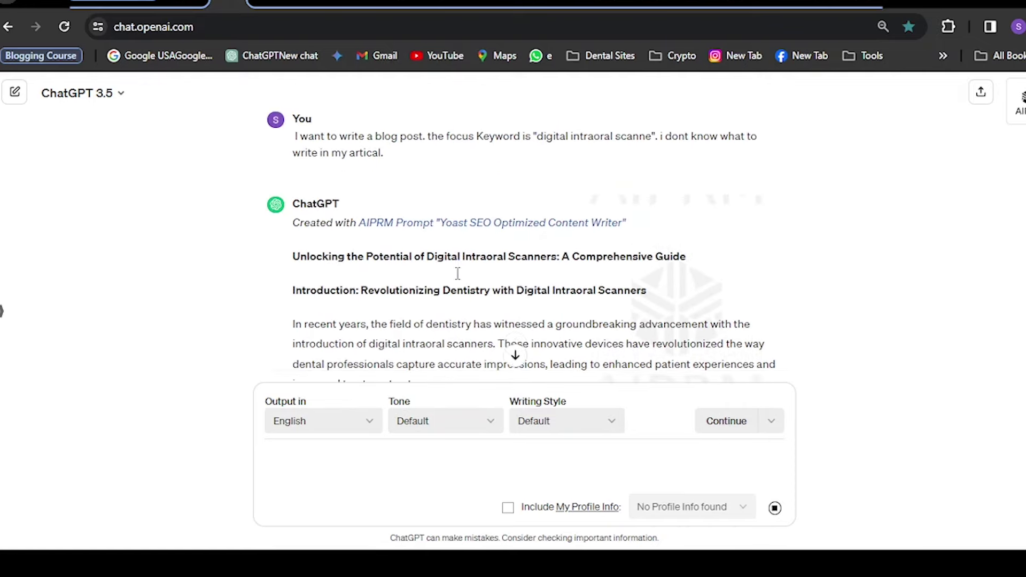
scroll(433, 273, "up", 3)
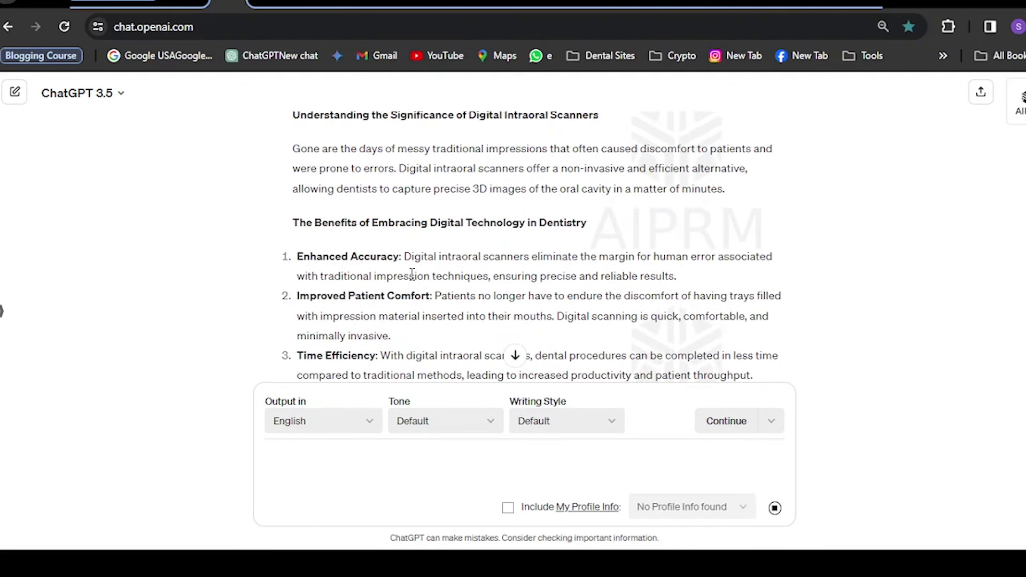
scroll(413, 274, "down", 10)
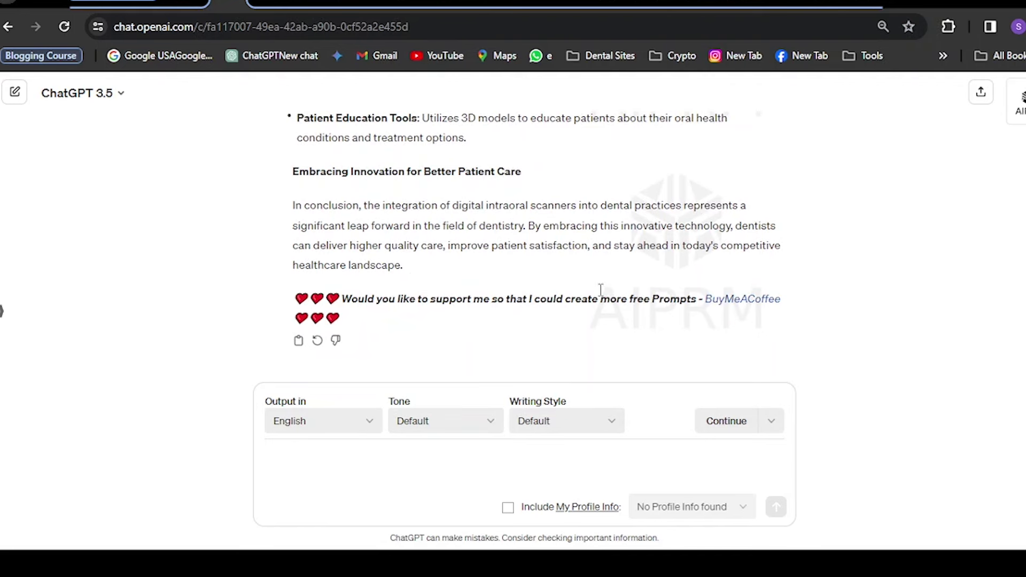
- Read through the generated article's title, headings, benefits list, features list and conclusion
scroll(565, 288, "up", 5)
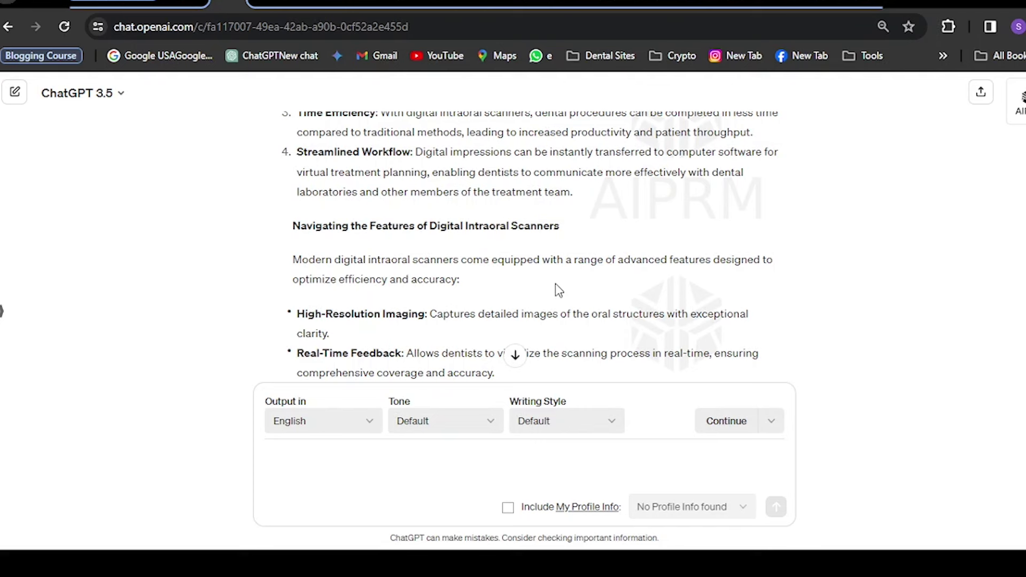
scroll(527, 377, "up", 5)
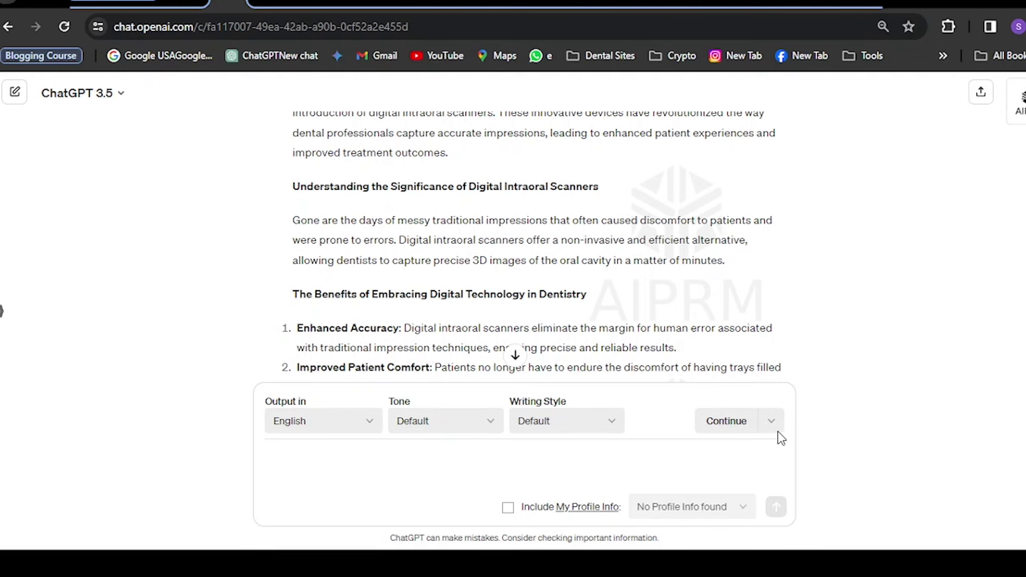
scroll(516, 302, "up", 2)
scroll(515, 303, "down", 12)
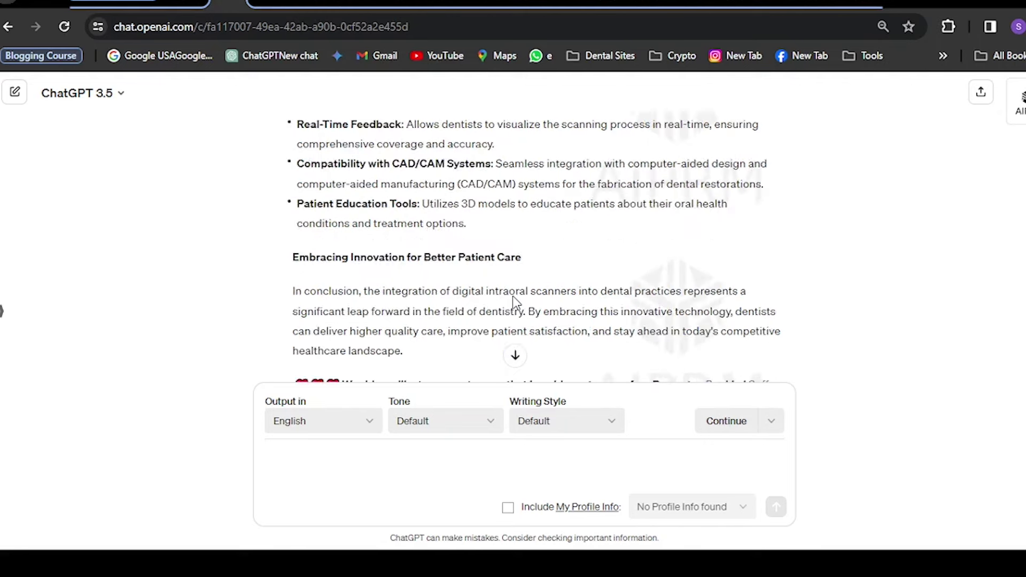
scroll(481, 291, "up", 8)
scroll(422, 287, "up", 5)
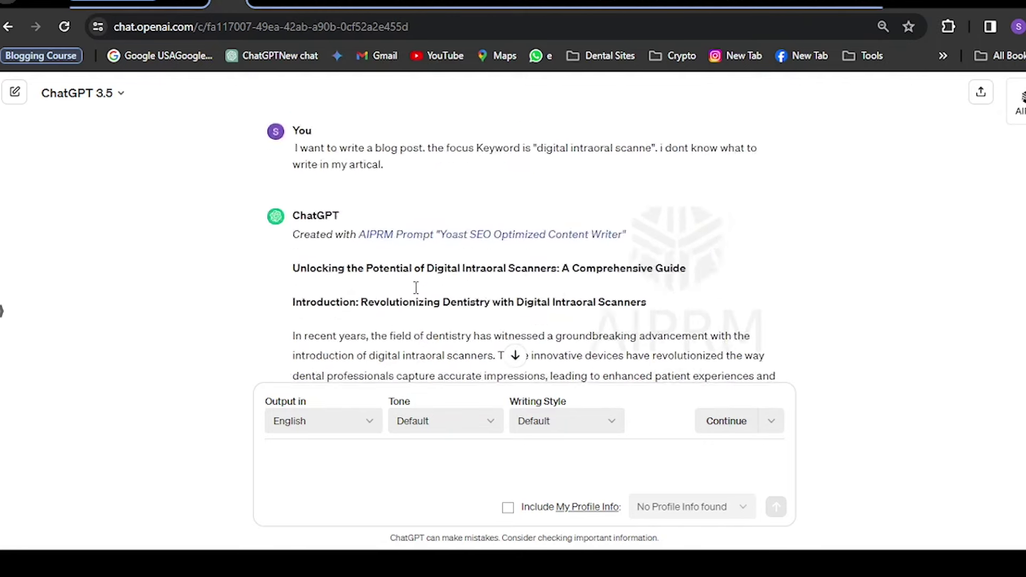
scroll(416, 289, "down", 15)
scroll(416, 293, "up", 3)
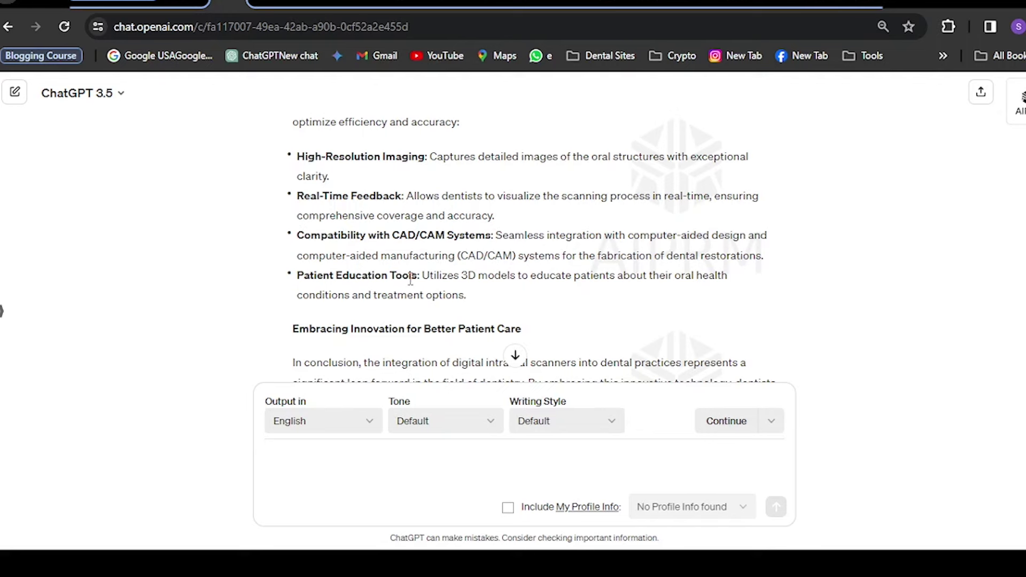
- Switch to plagiarismdetector.net, dismiss the Grammarly pop-up and activate the plagiarism checker's text area
left_click(385, 8)
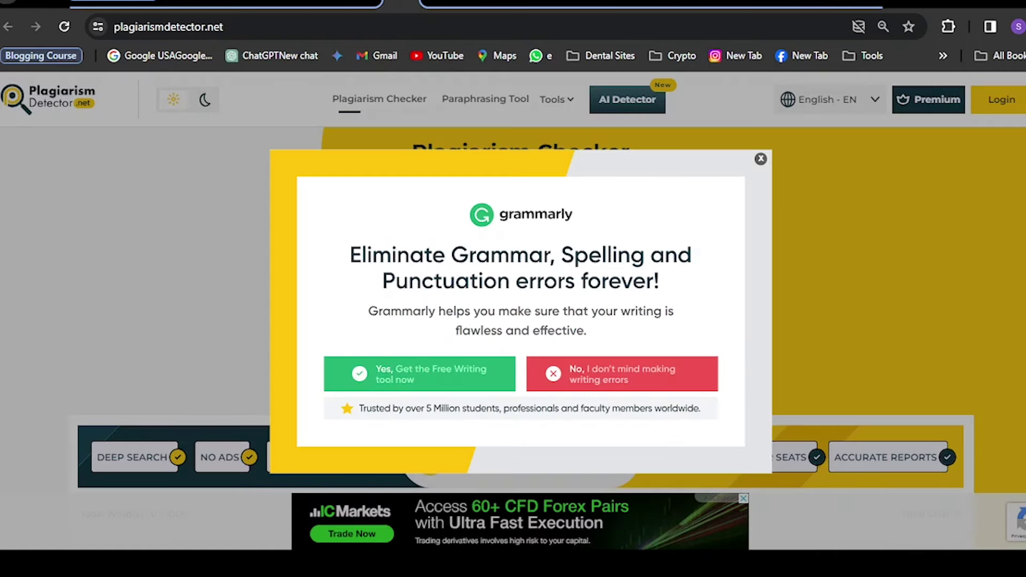
left_click(760, 159)
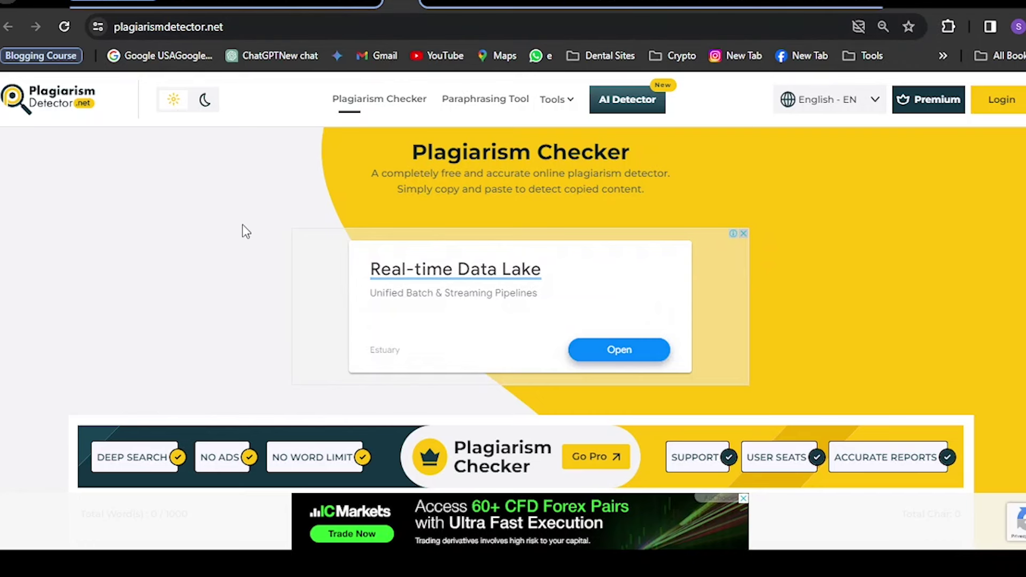
scroll(231, 233, "down", 10)
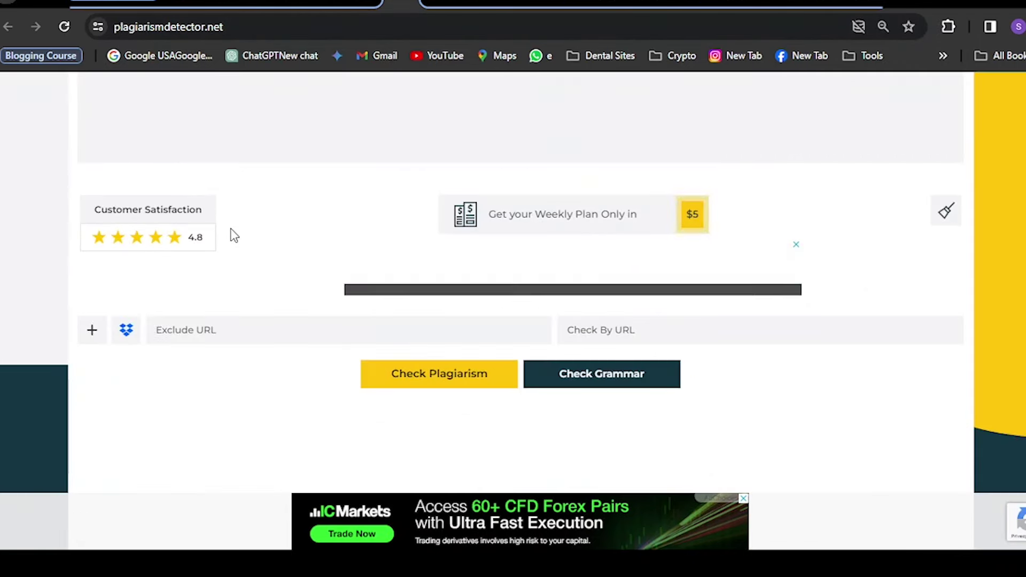
scroll(235, 245, "up", 8)
scroll(238, 255, "down", 3)
left_click(228, 257)
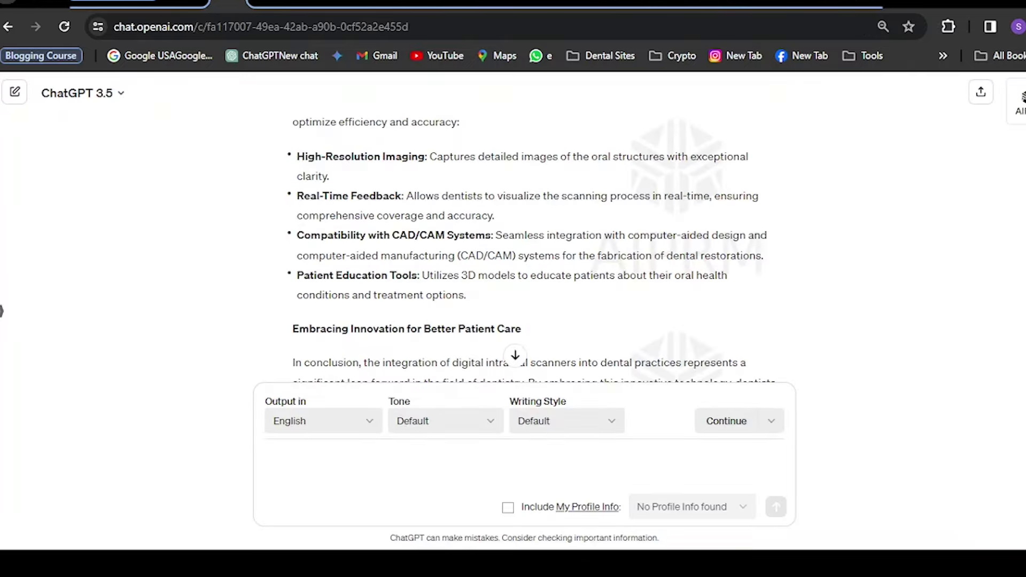
- Copy the whole generated article from ChatGPT and paste it into the plagiarism checker's text area
left_click(229, 2)
scroll(340, 327, "up", 15)
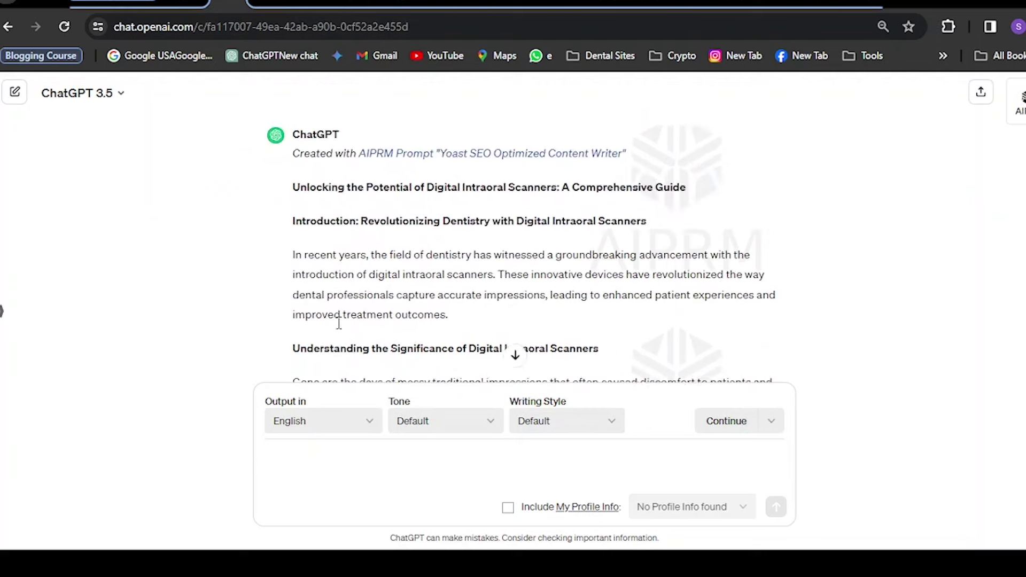
scroll(338, 328, "down", 3)
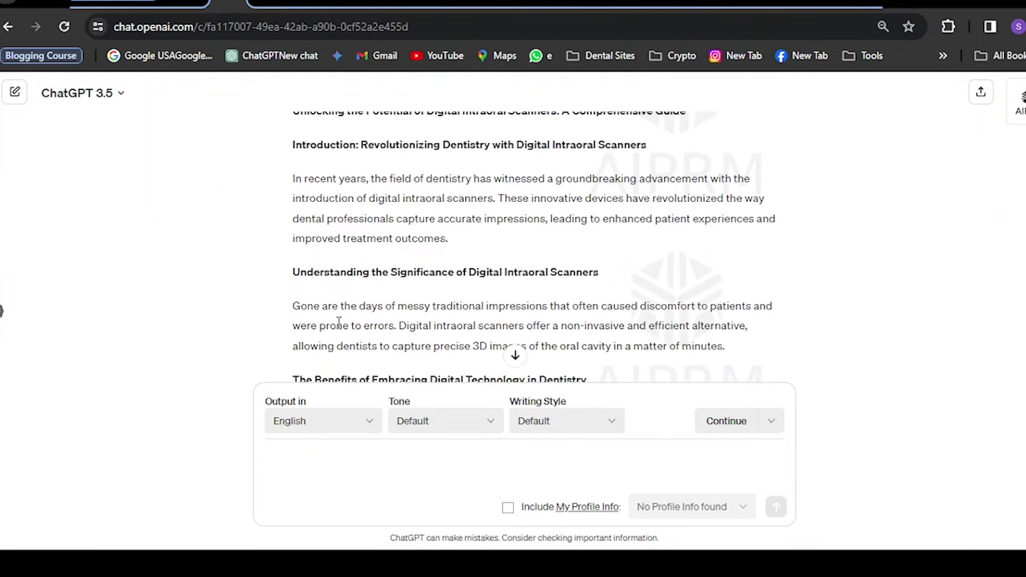
scroll(338, 328, "up", 3)
left_click_drag(293, 267, 482, 361)
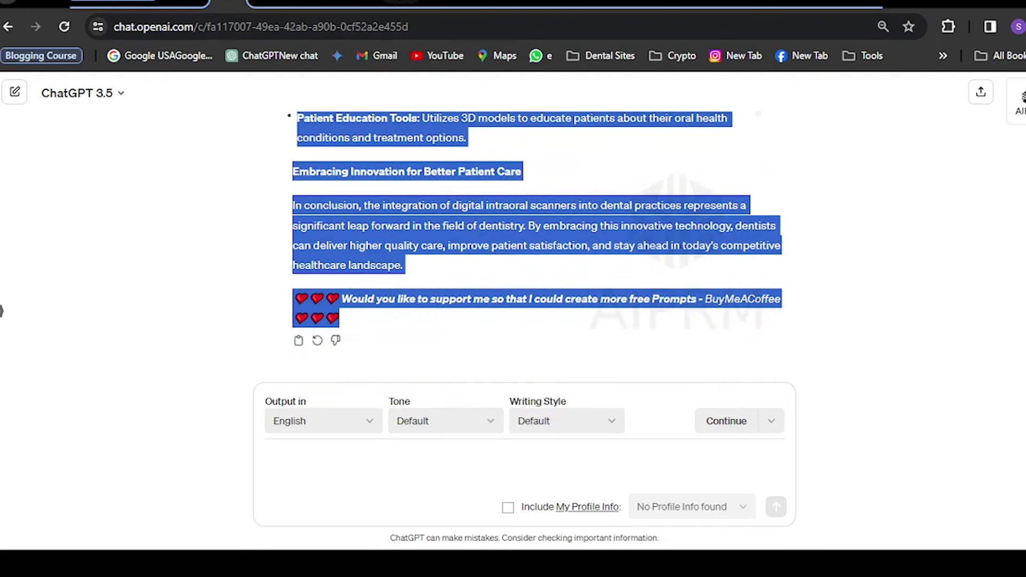
left_click(422, 2)
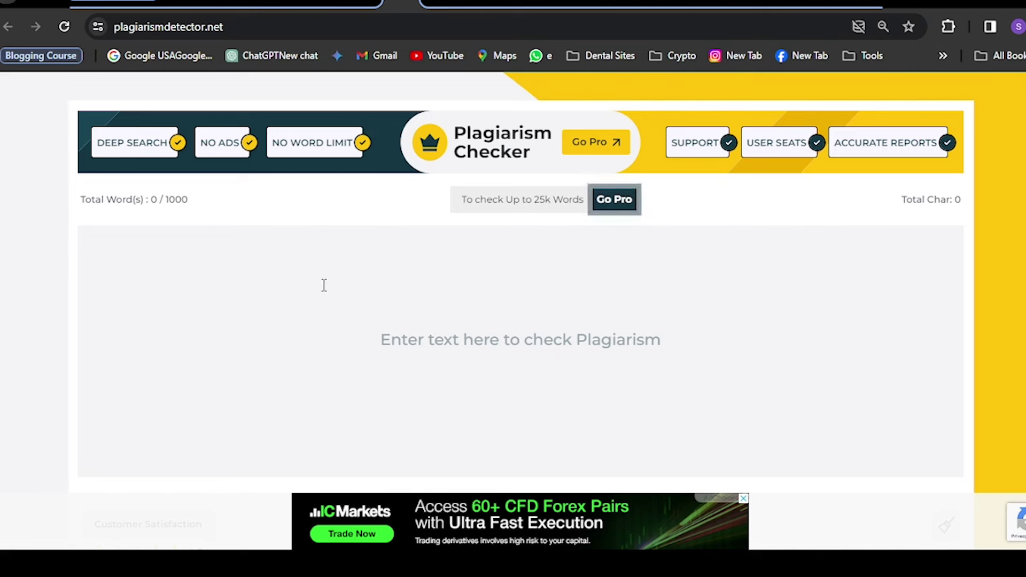
key("ctrl+v")
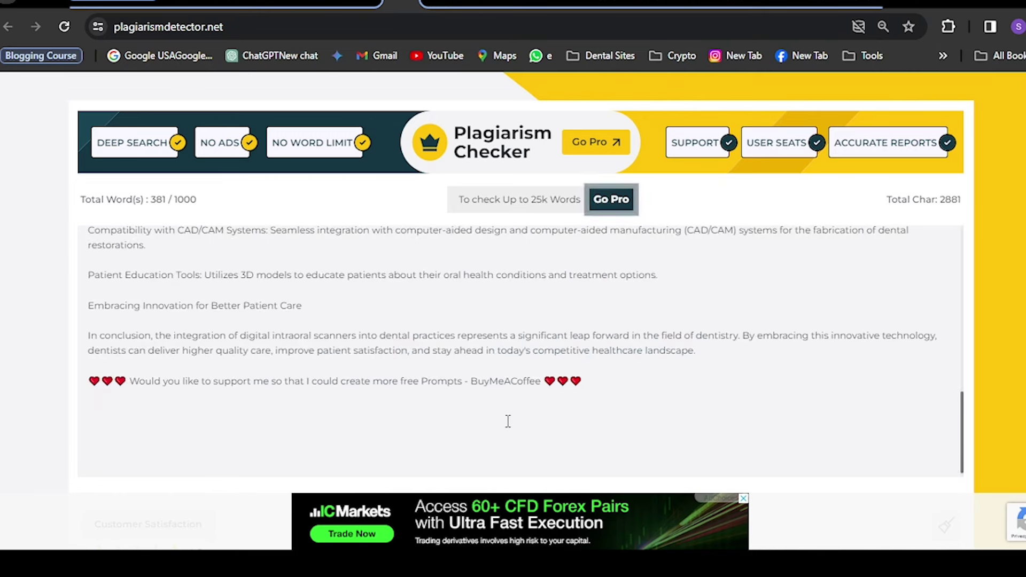
- Run the plagiarism check on the pasted article and watch its detection progress
scroll(517, 414, "down", 5)
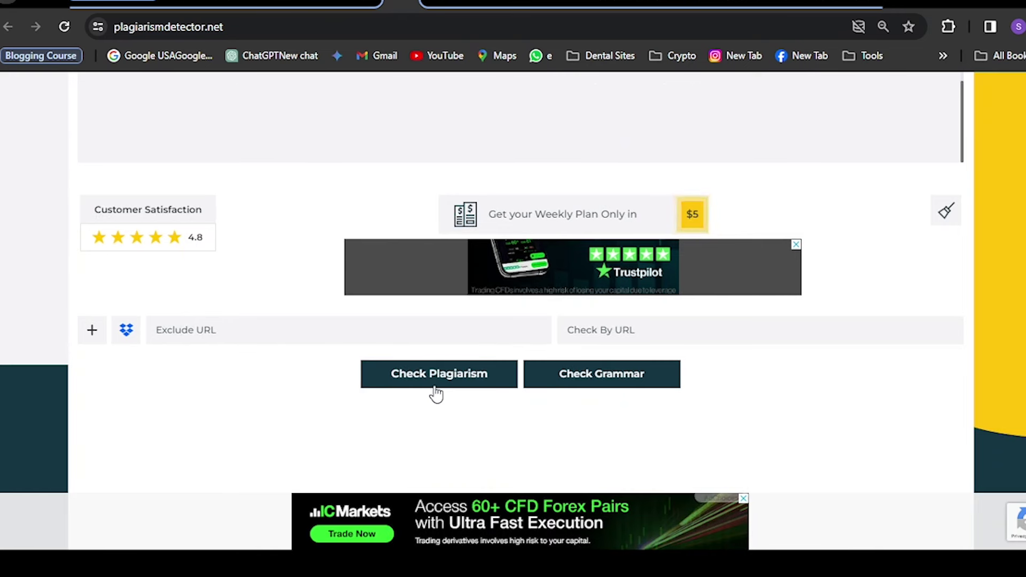
left_click(463, 386)
scroll(811, 435, "up", 3)
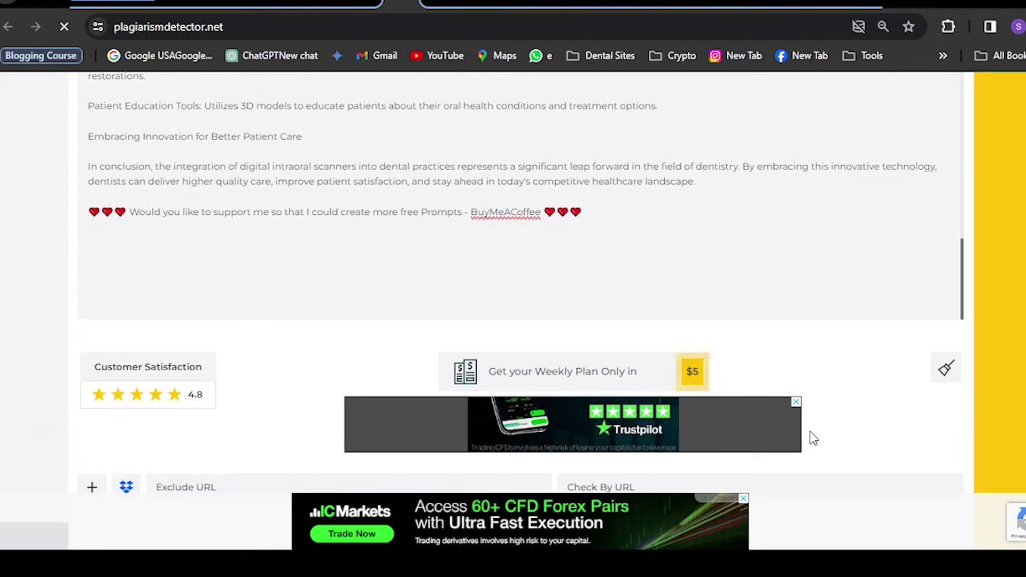
scroll(812, 438, "up", 3)
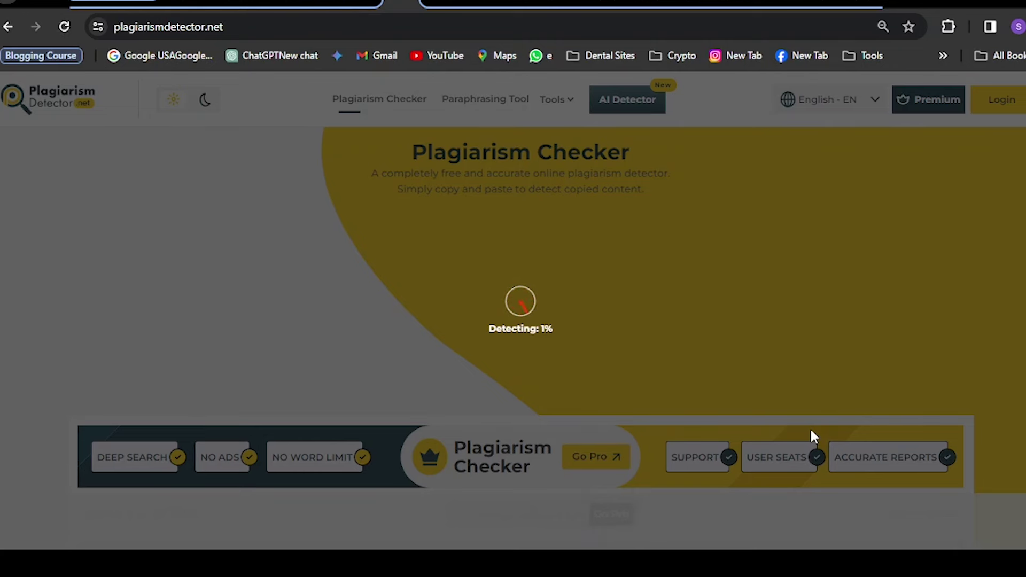
scroll(686, 505, "down", 3)
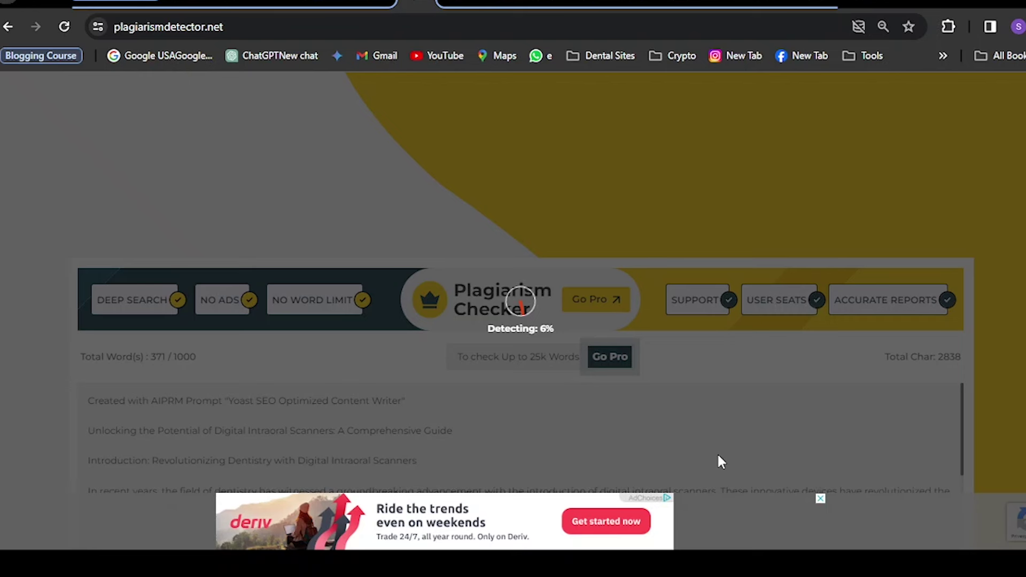
- Search Google for "feepik" in a new tab and open the Freepik website from the results
key("ctrl+t")
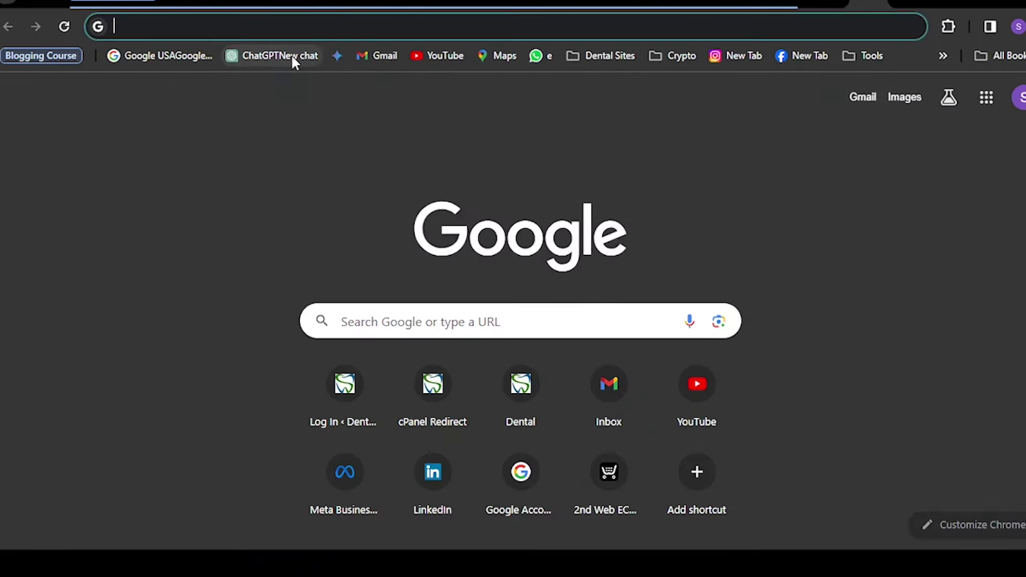
type("fee")
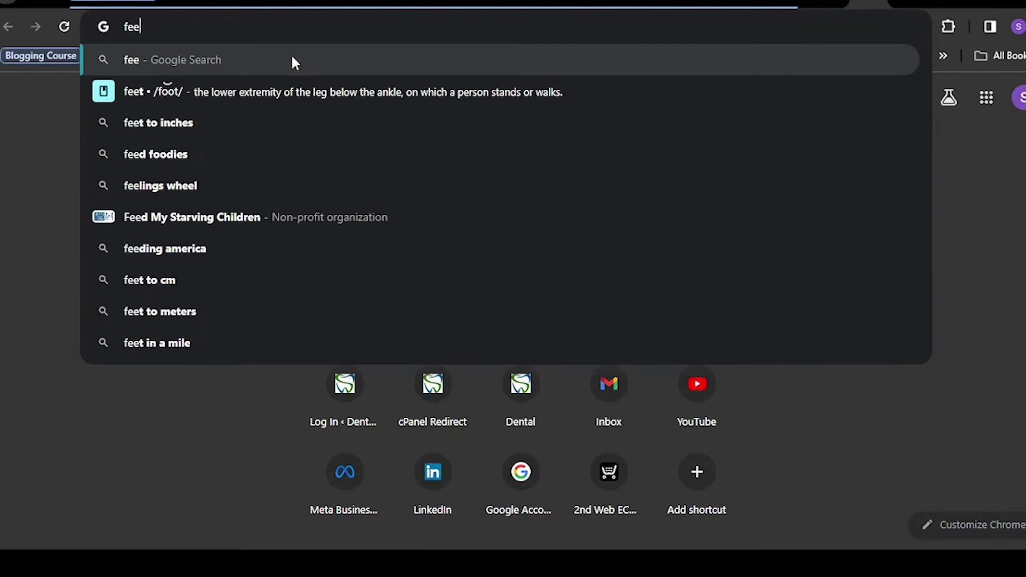
type("pik")
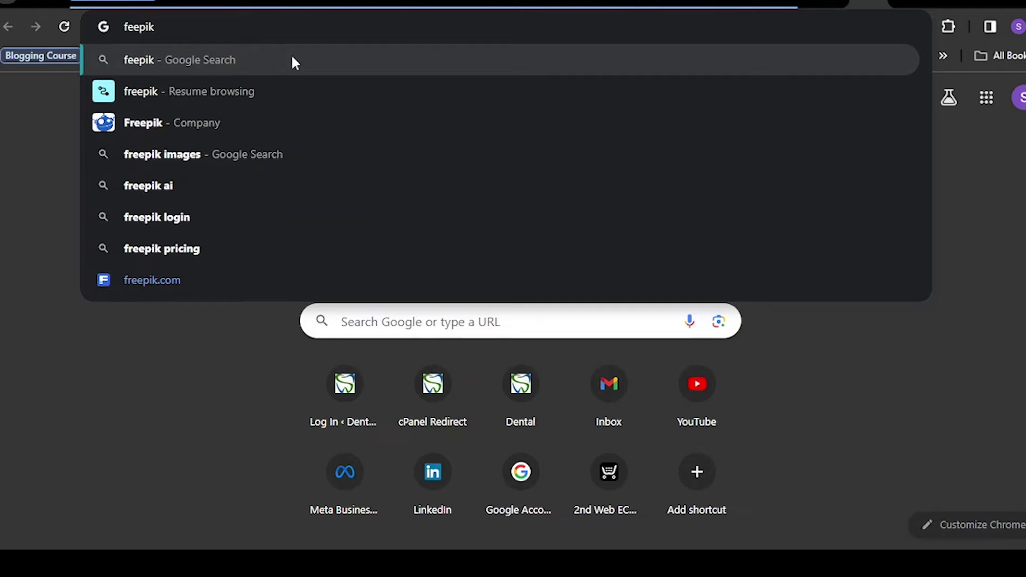
key("Return")
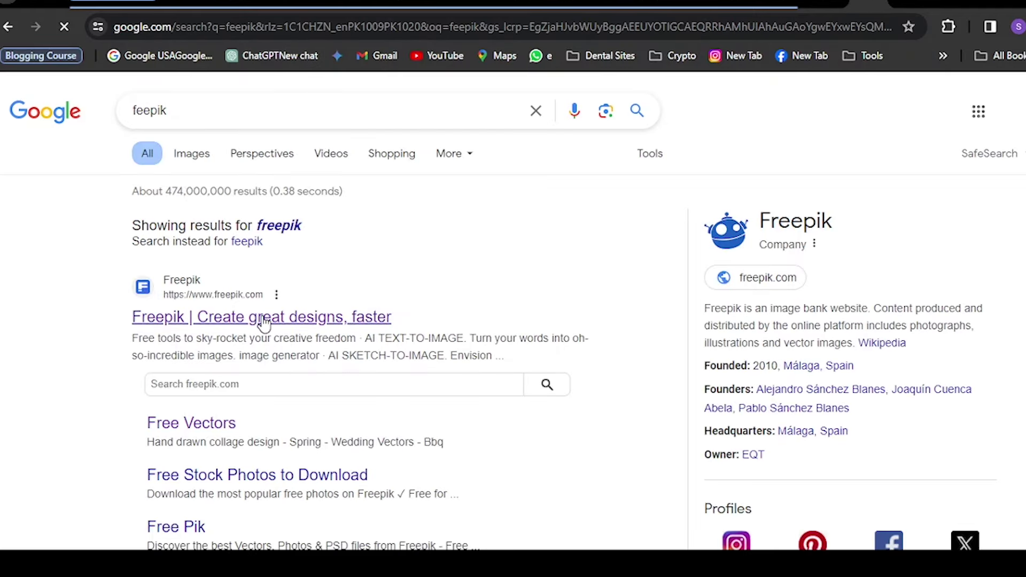
left_click(264, 322)
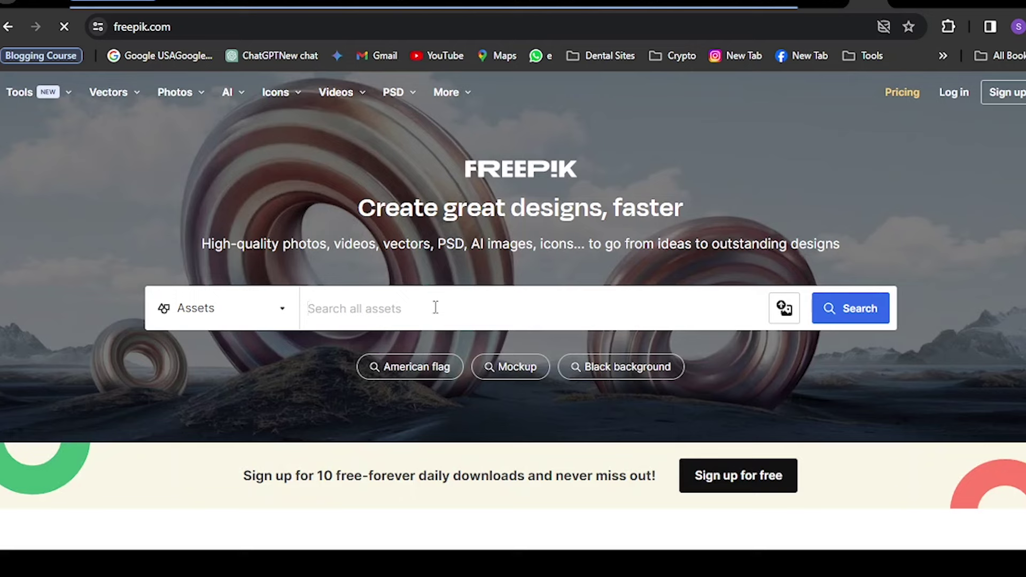
- Search all Freepik assets for "digital intraoral scanner"
scroll(436, 308, "down", 5)
scroll(435, 308, "up", 3)
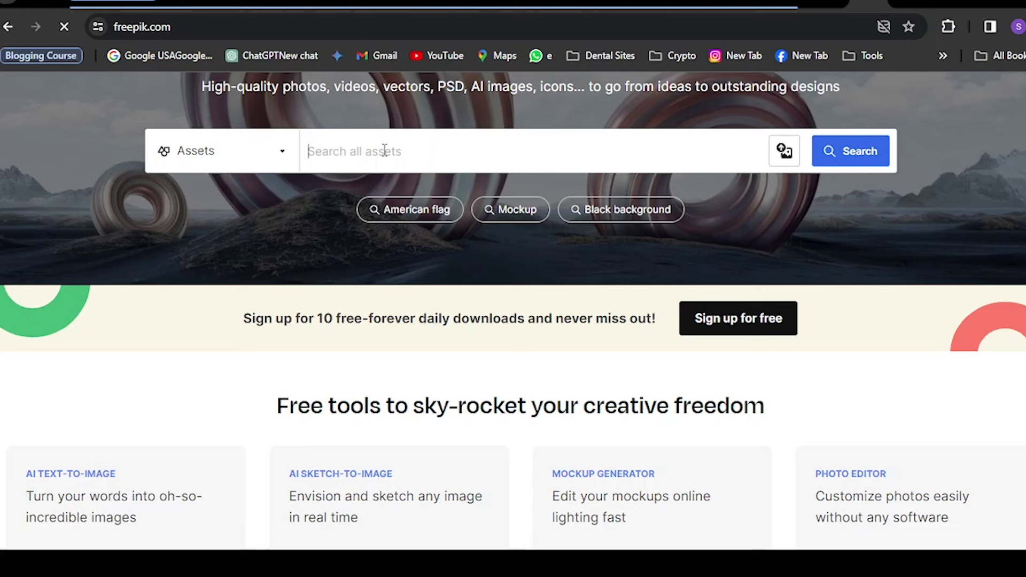
type("digital intraoral scanner")
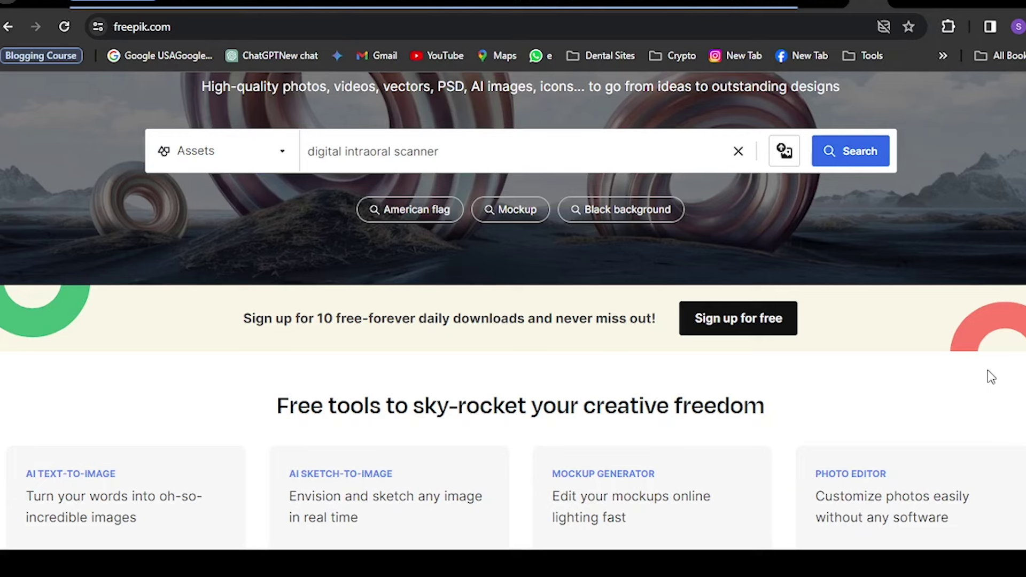
key("Return")
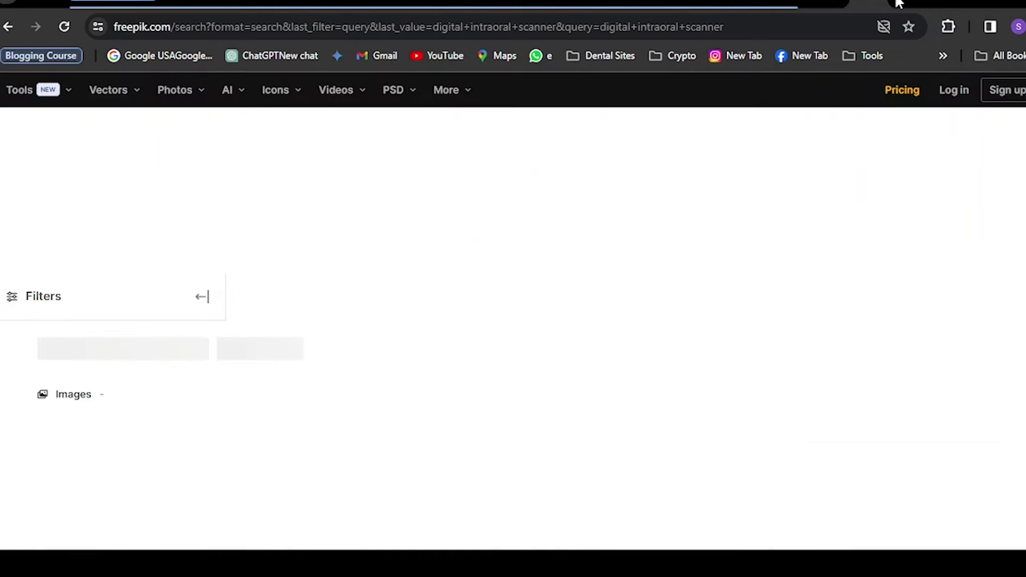
- Filter the image results to the Free license and browse them for suitable blog pictures
scroll(588, 267, "down", 5)
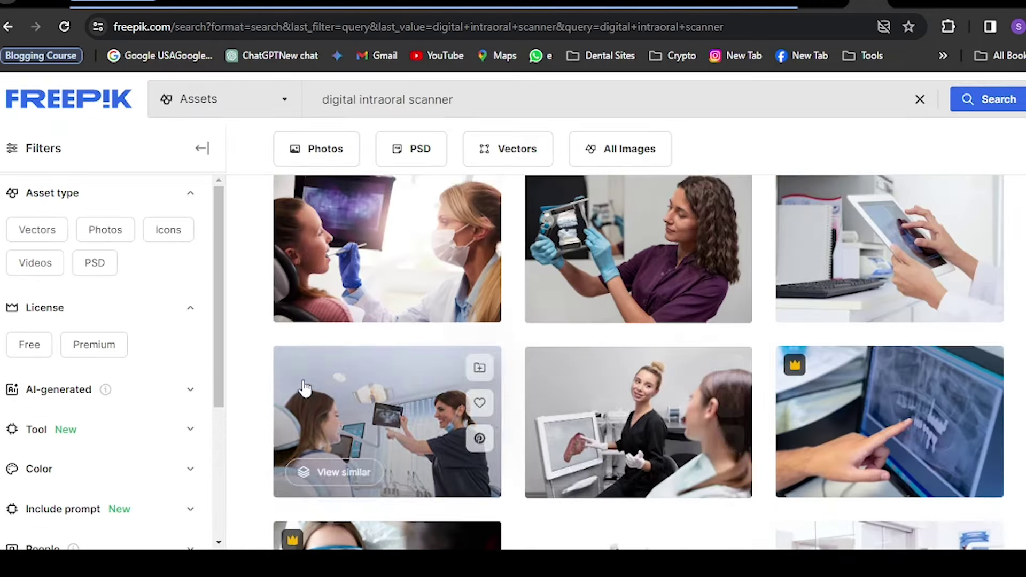
left_click(27, 343)
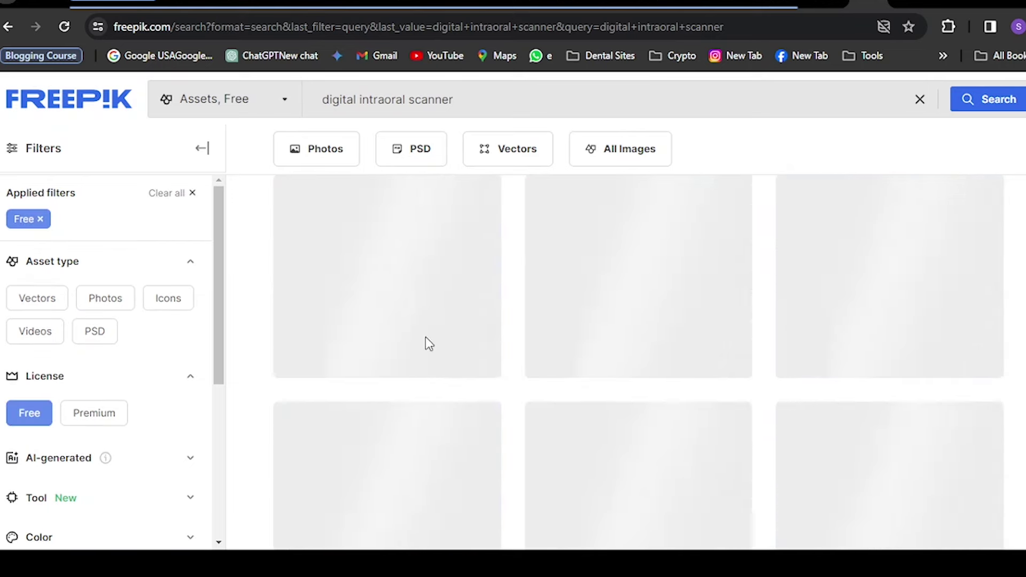
scroll(620, 398, "down", 5)
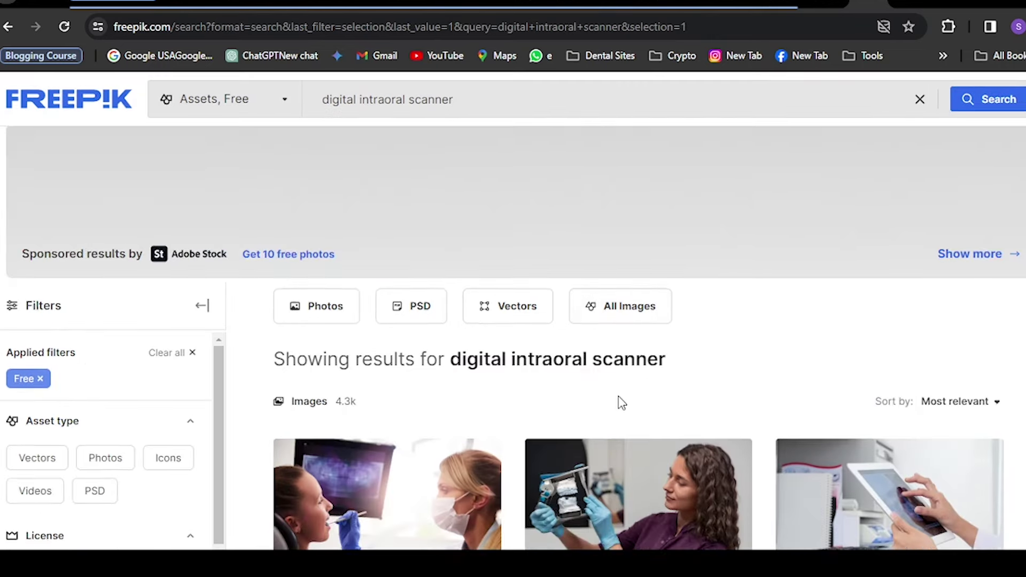
scroll(620, 404, "down", 5)
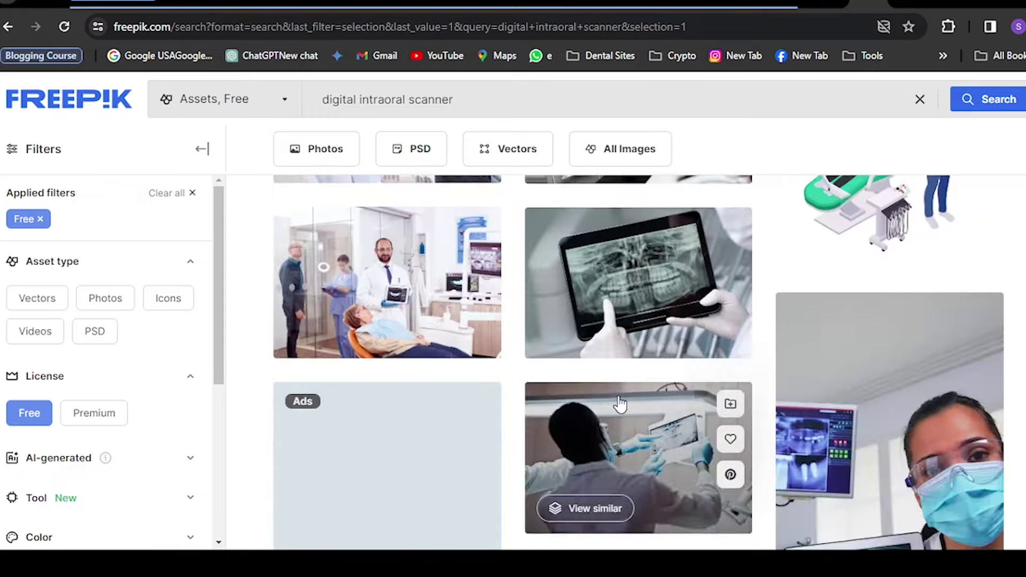
scroll(620, 406, "down", 5)
scroll(619, 408, "up", 3)
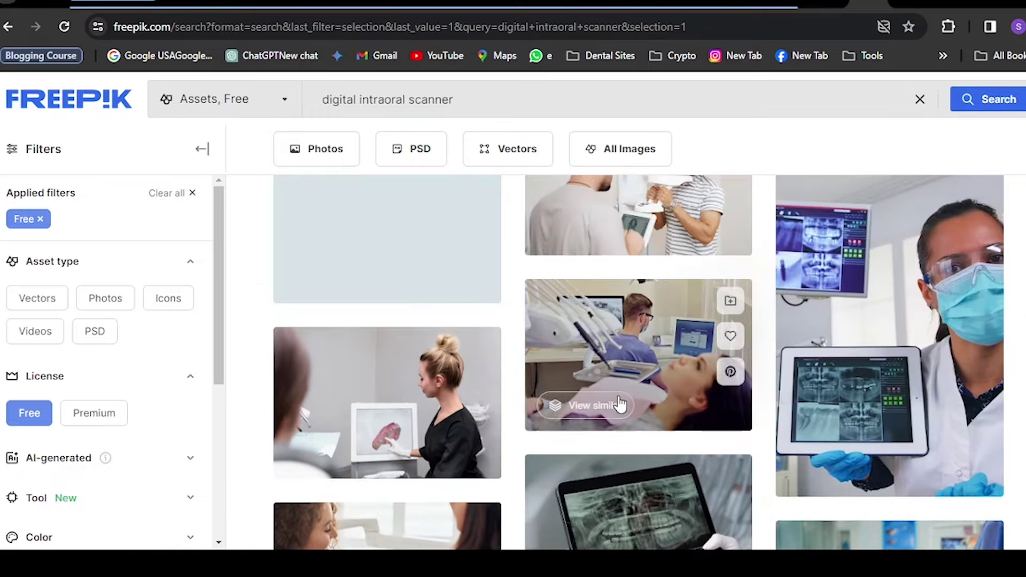
- Open the free isometric illustration of a dental operation chair with patient and dentist surgeon, and download it under the attribution license
scroll(722, 440, "down", 10)
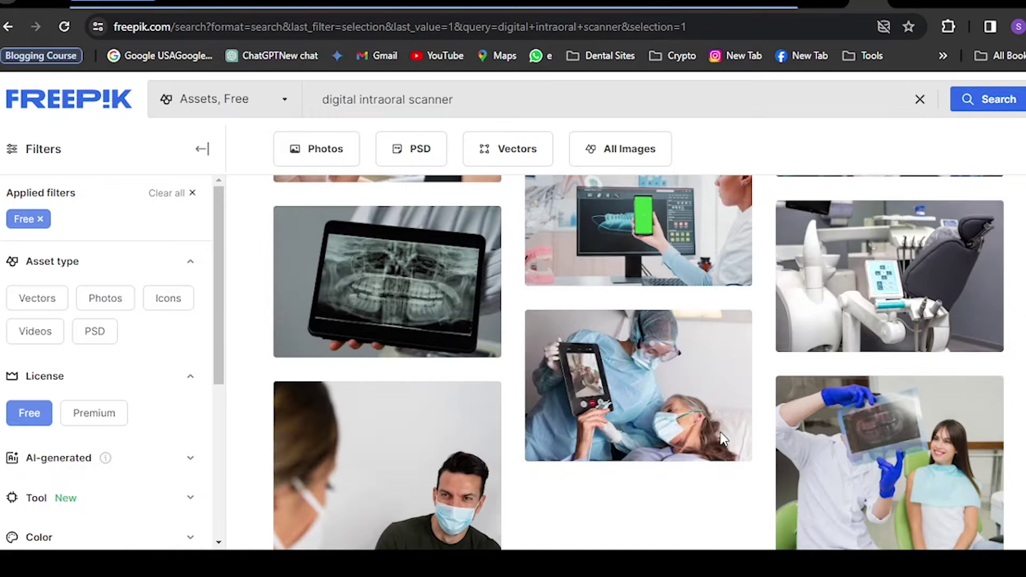
left_click(723, 440)
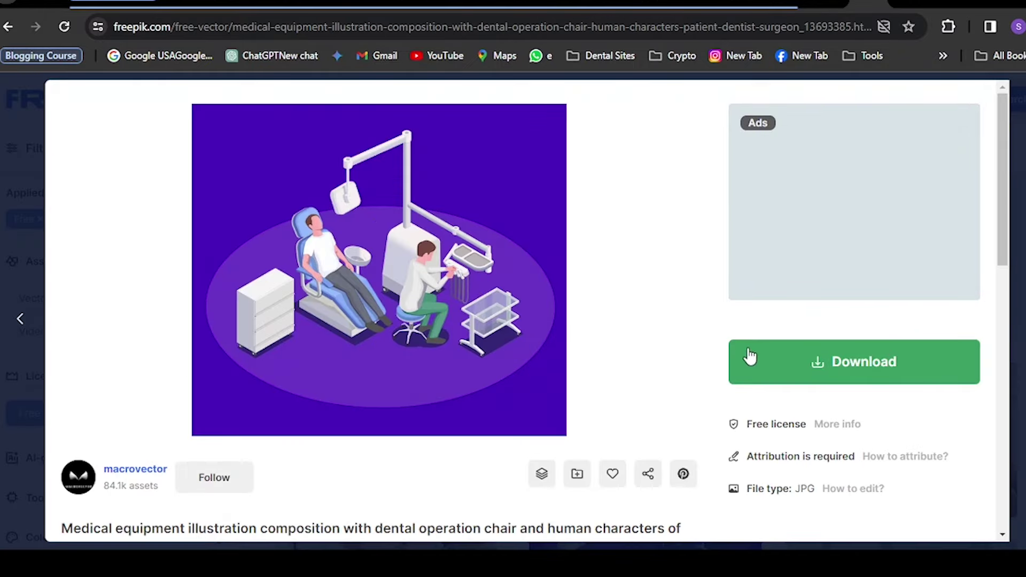
scroll(727, 347, "down", 3)
scroll(757, 328, "up", 3)
left_click(832, 380)
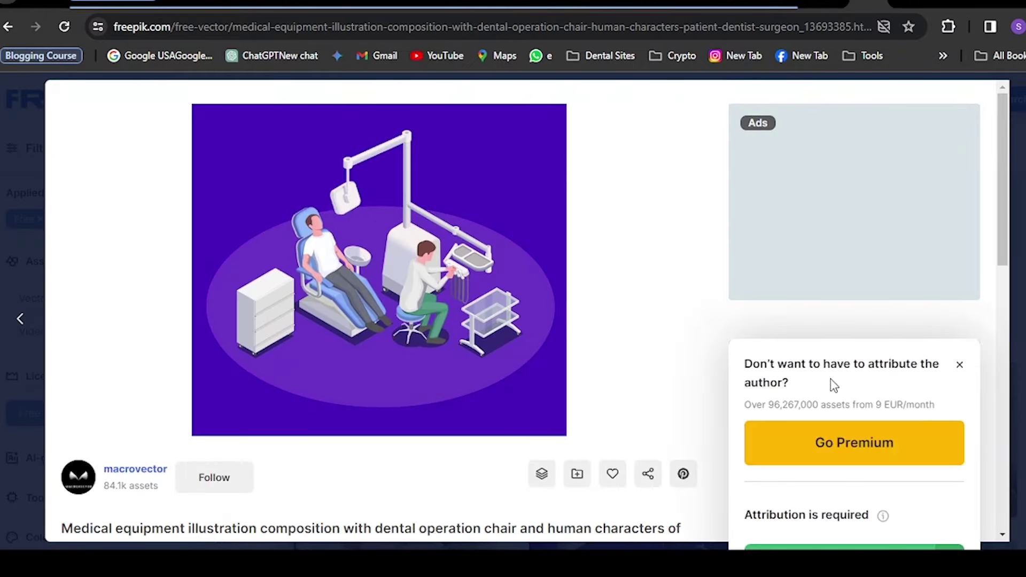
scroll(792, 435, "down", 5)
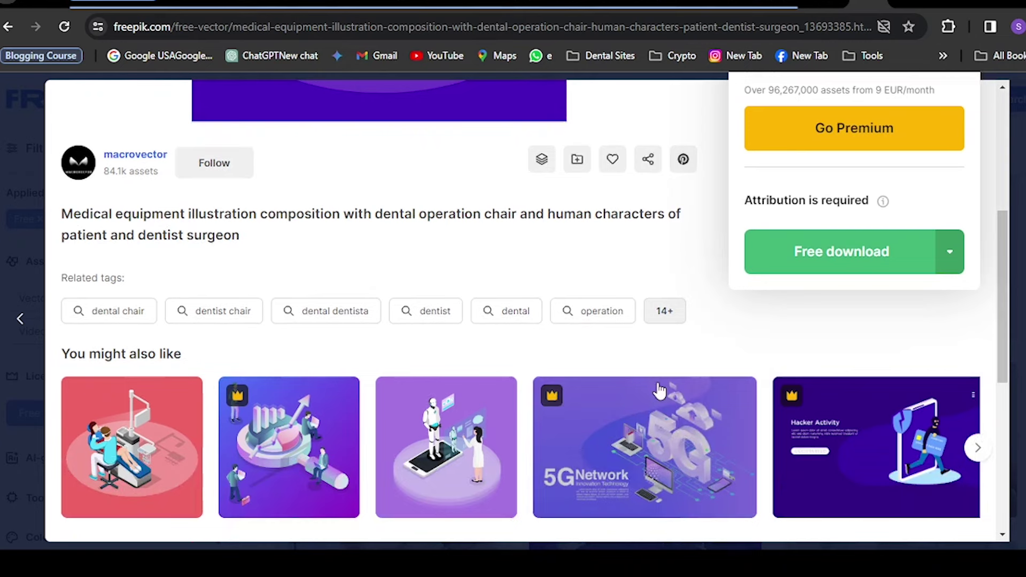
left_click(834, 265)
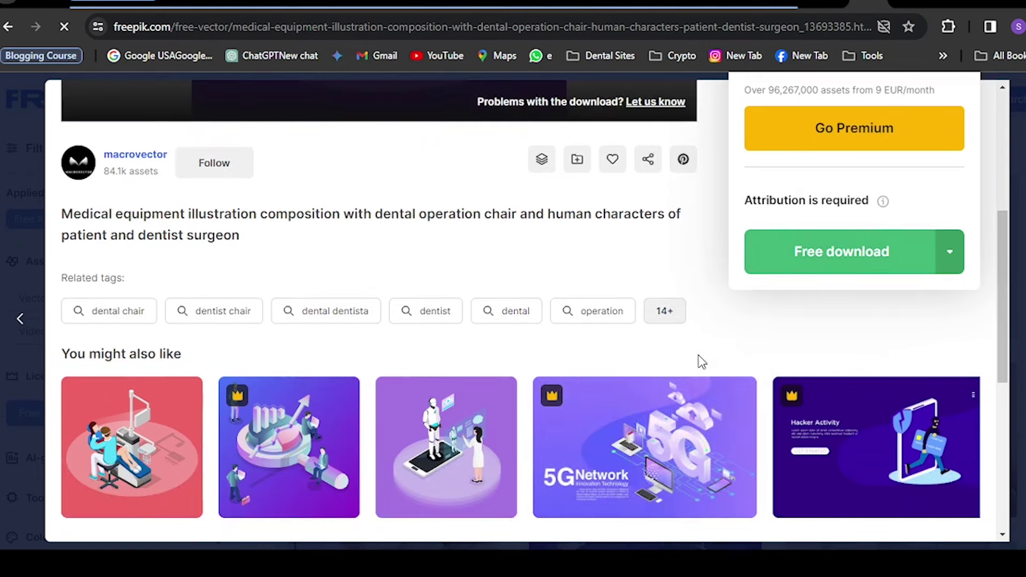
- Dismiss the attribution reminder, close the dental chair illustration and browse more of the free scanner image results
scroll(682, 368, "down", 5)
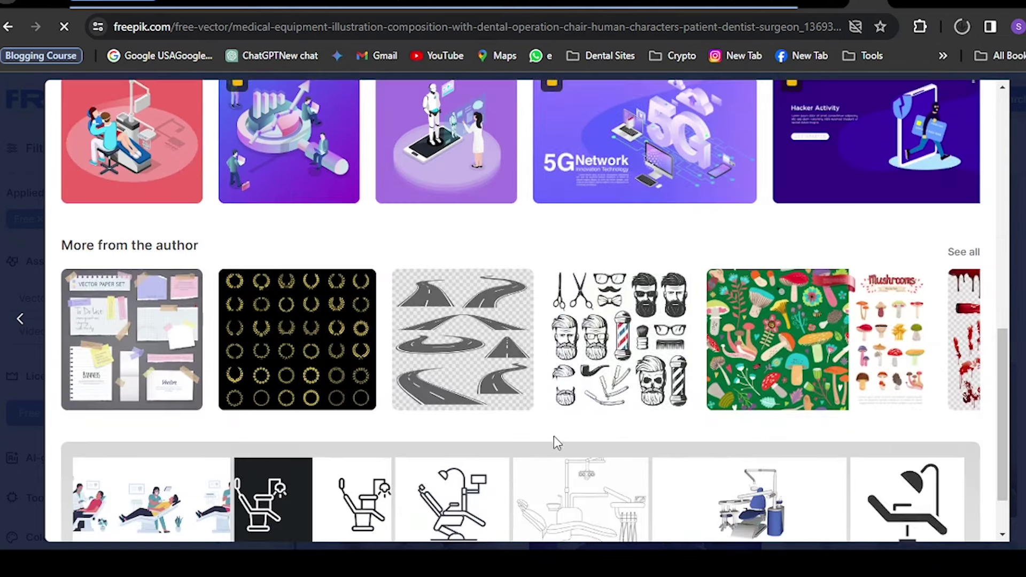
scroll(553, 436, "down", 2)
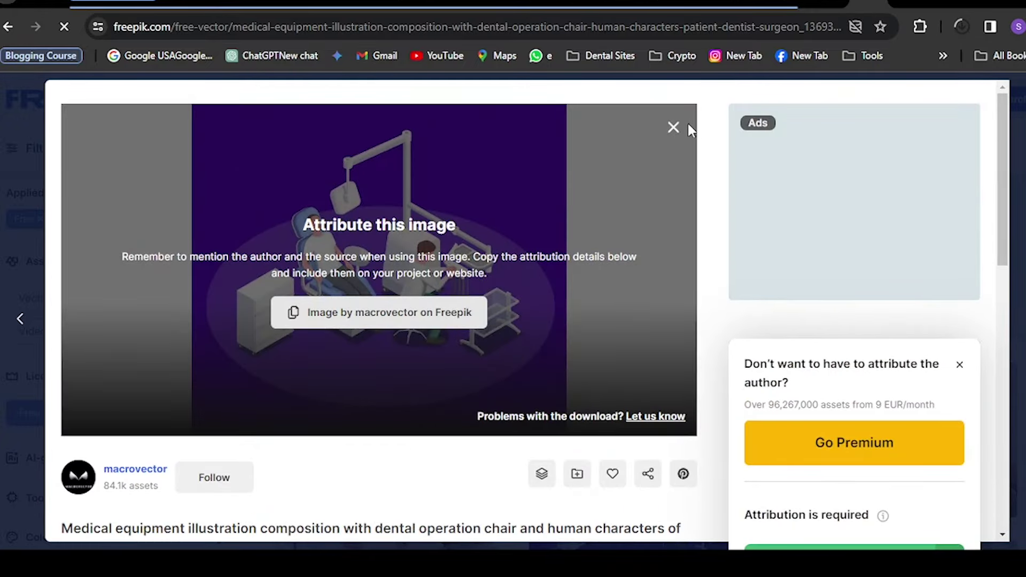
left_click(676, 127)
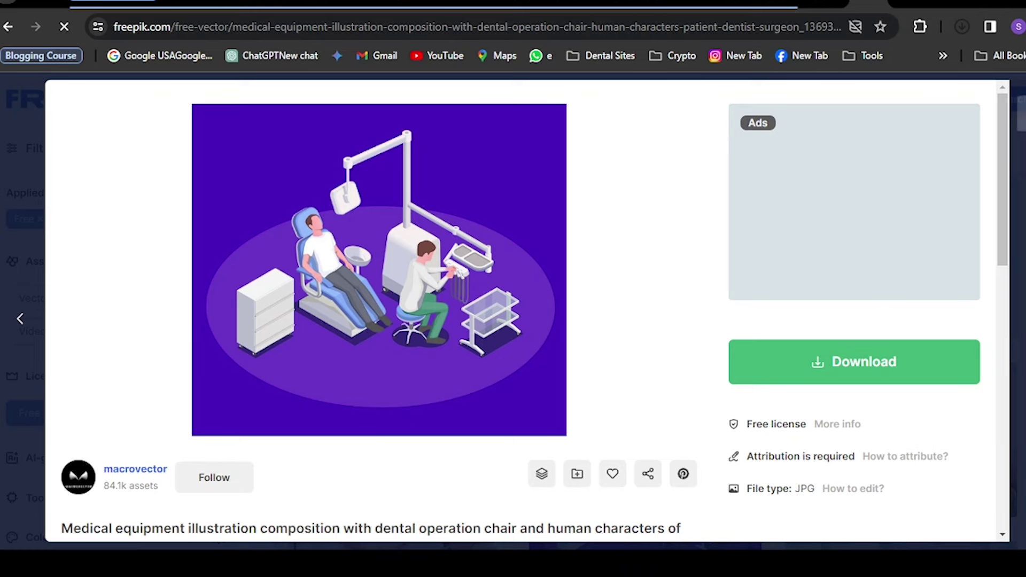
key("Escape")
scroll(648, 369, "down", 3)
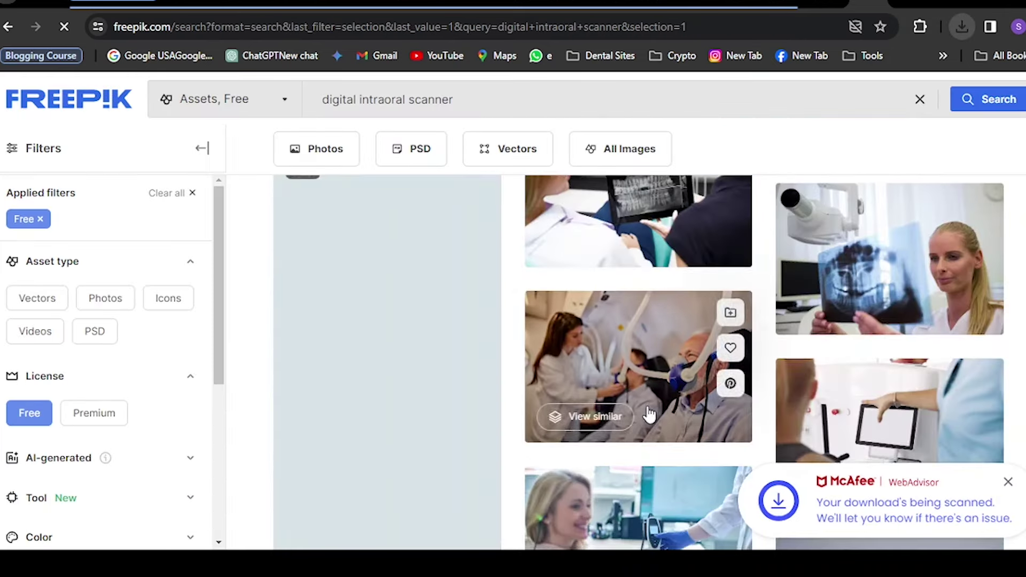
scroll(648, 415, "down", 5)
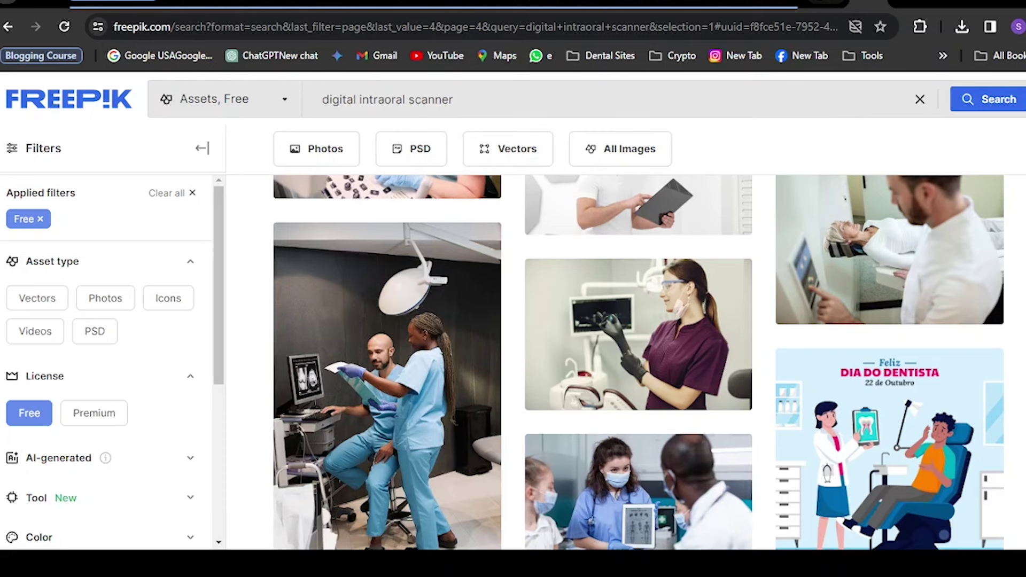
- Replace the "rewrite" Google search with a search for Hostinger and open the Hostinger website
key("alt+Left")
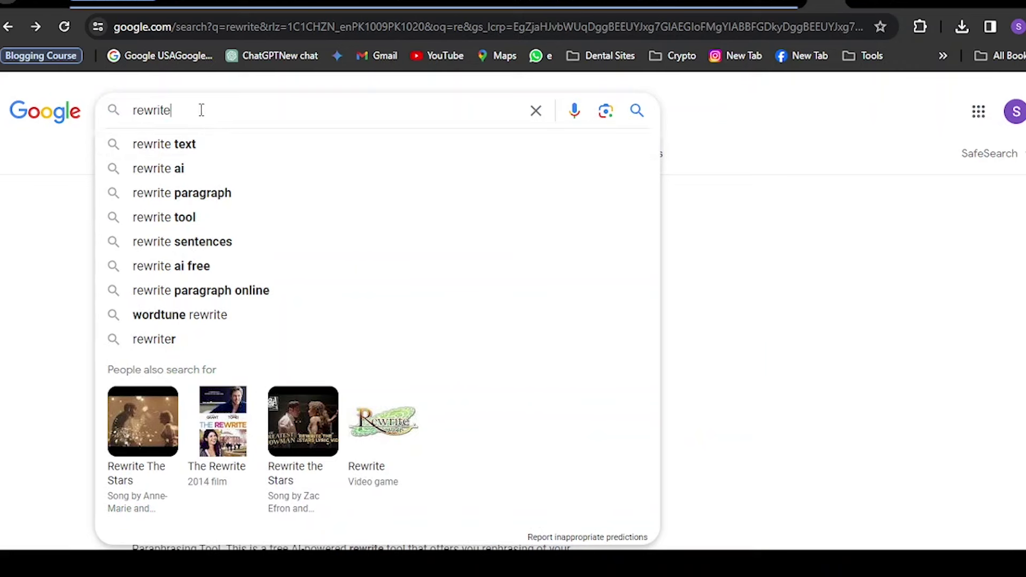
left_click_drag(202, 110, 91, 97)
type("ho")
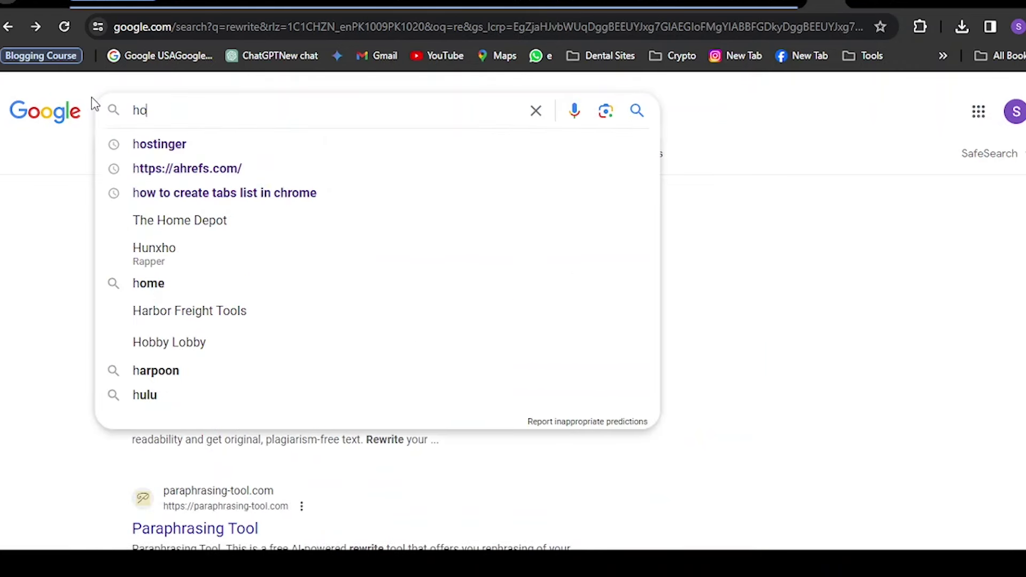
type("st")
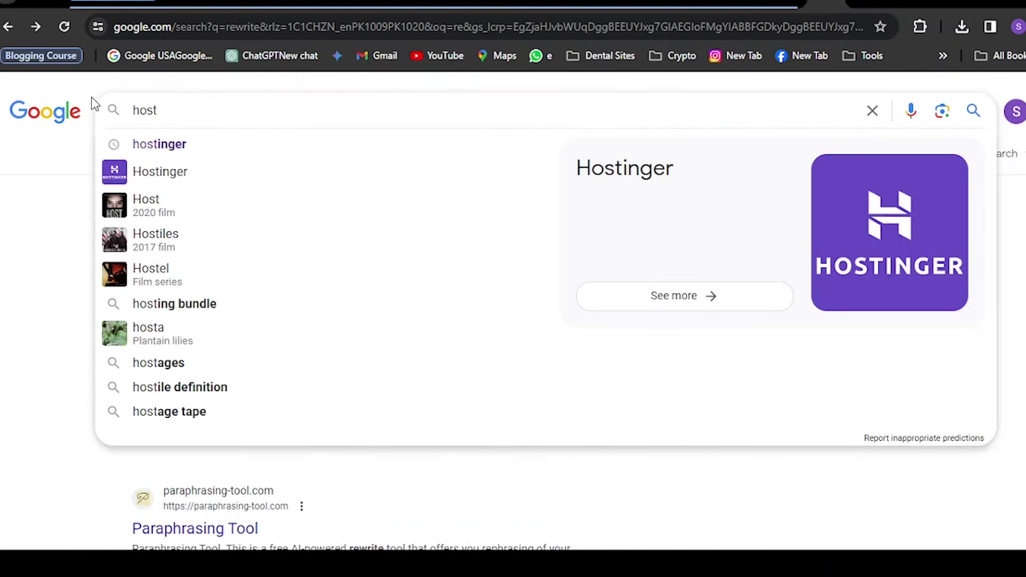
key("Down")
key("Return")
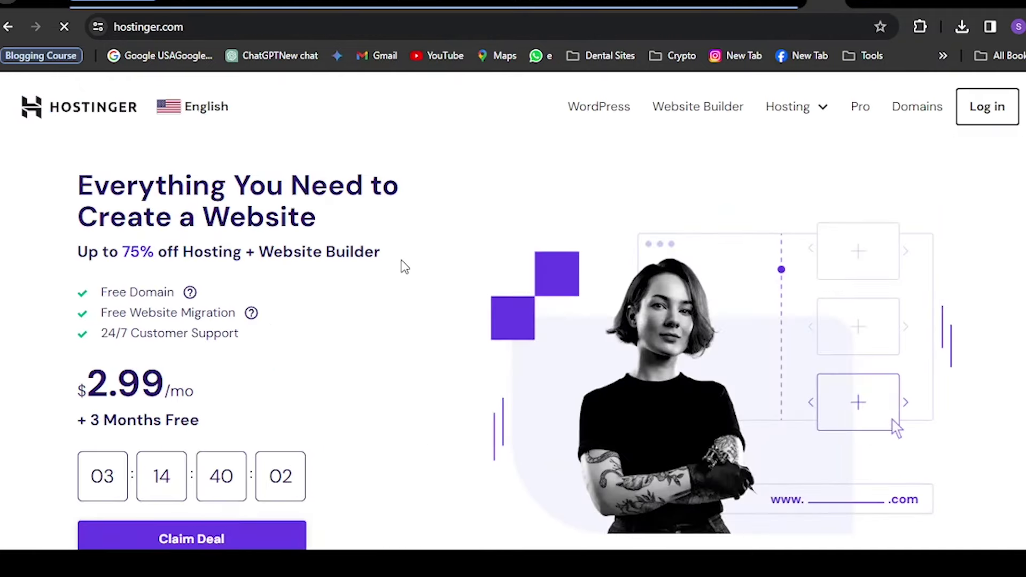
- Compare the prices and top features of the Premium, Business and Cloud Startup hosting plans
scroll(401, 266, "down", 10)
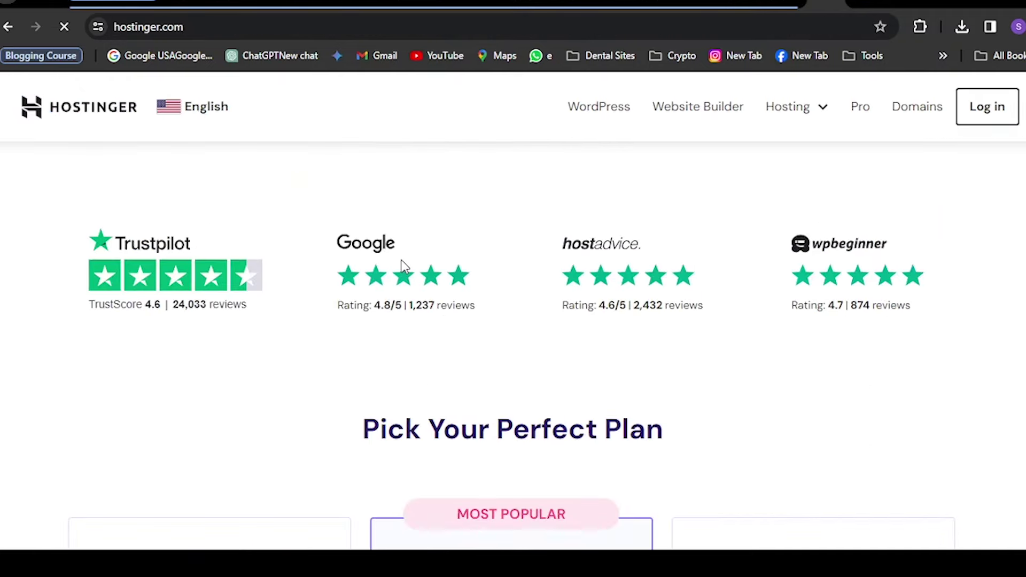
scroll(401, 266, "up", 3)
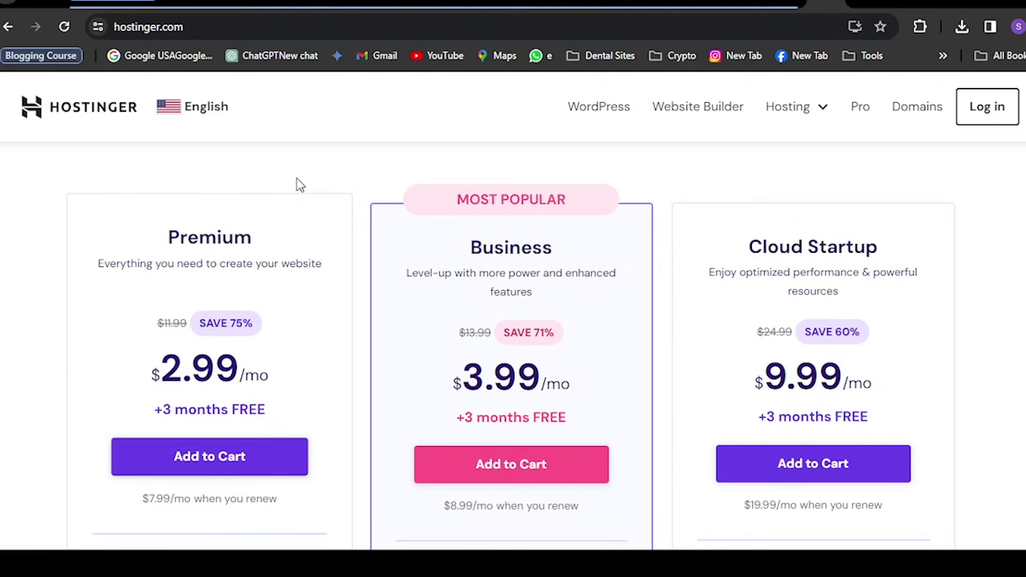
scroll(213, 381, "down", 5)
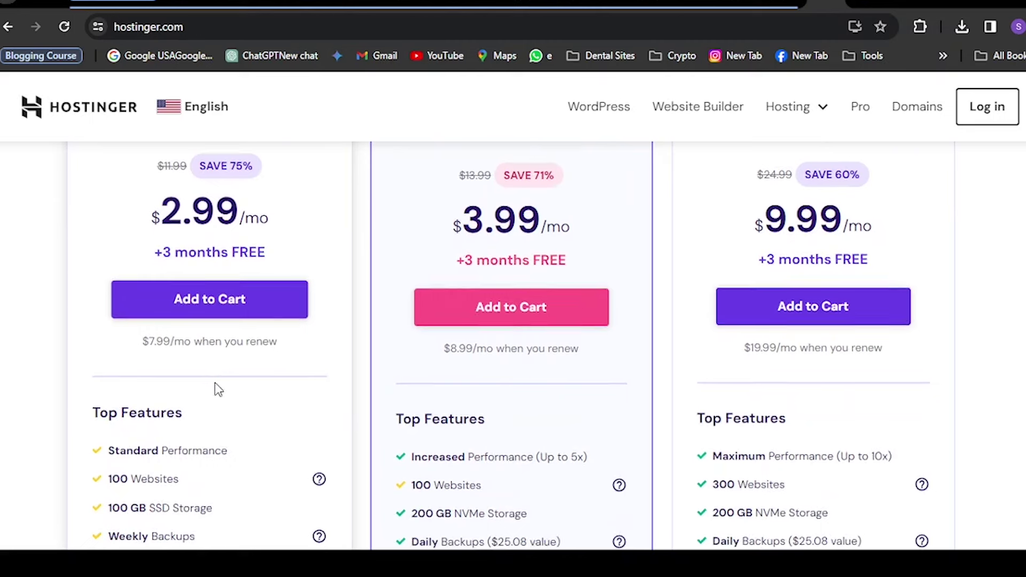
scroll(223, 370, "up", 3)
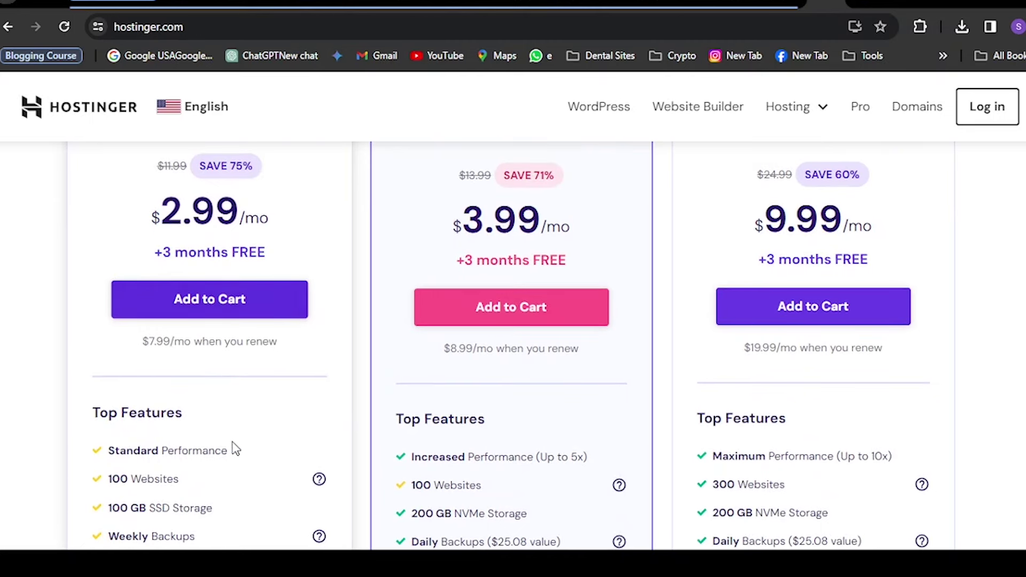
scroll(244, 428, "down", 3)
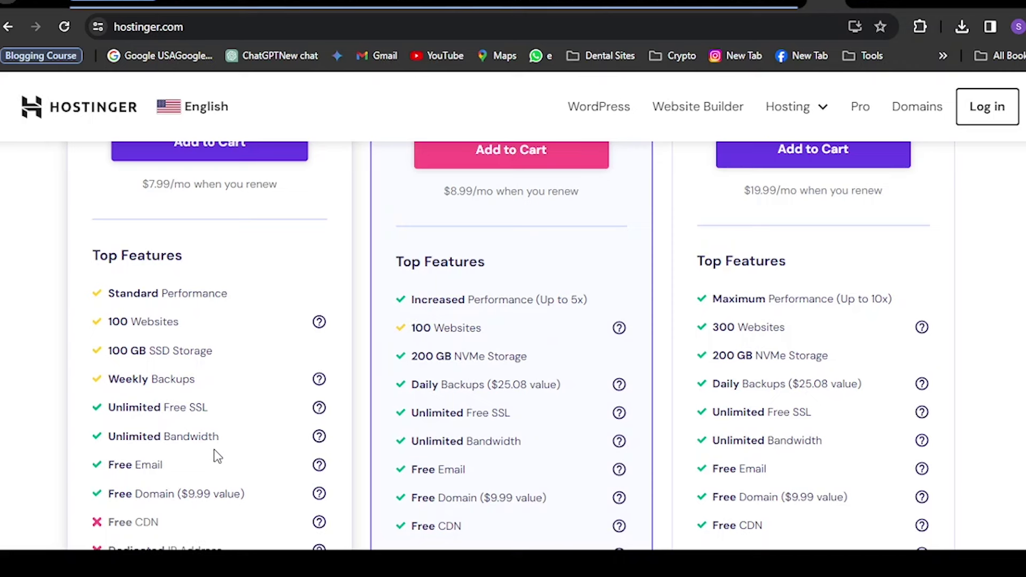
scroll(217, 457, "down", 3)
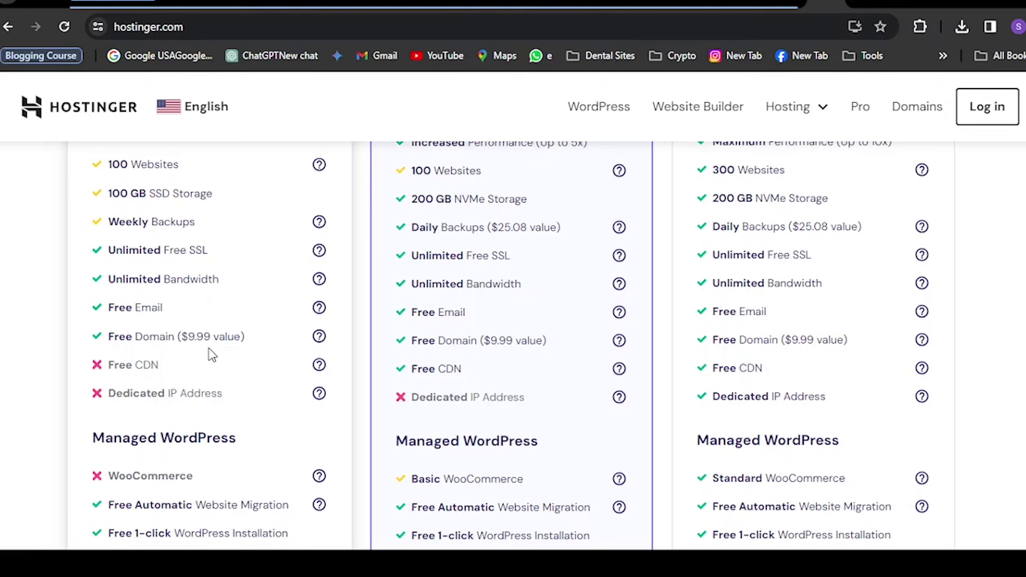
scroll(212, 355, "up", 8)
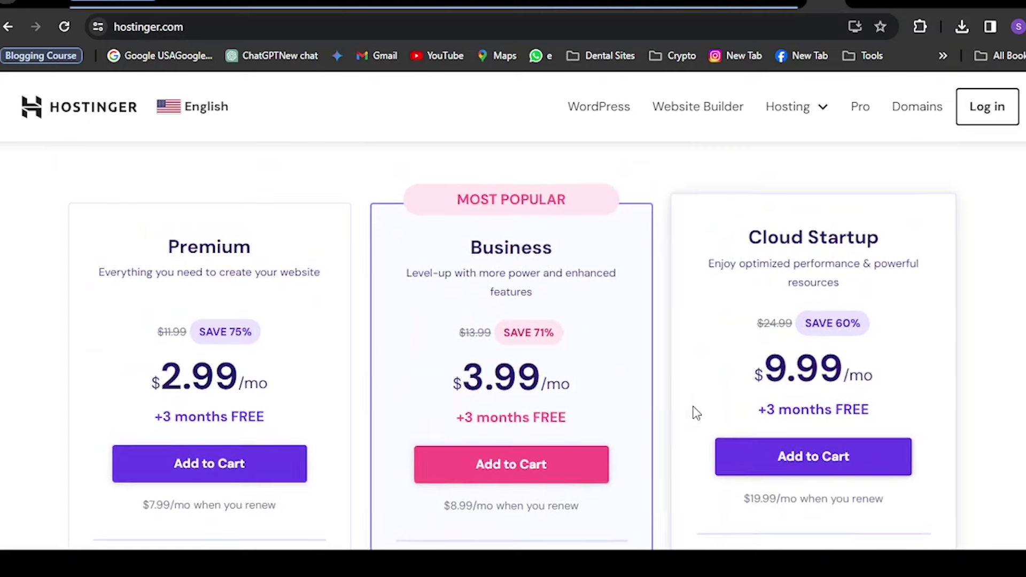
scroll(271, 421, "down", 2)
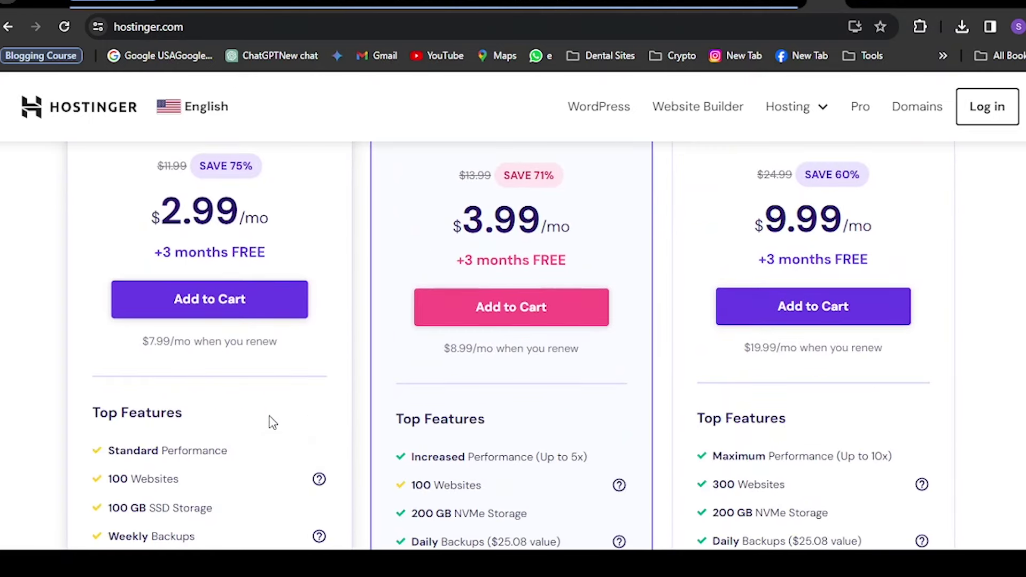
- Add the Premium web hosting plan to the cart and go to its order page
scroll(256, 428, "up", 3)
left_click(228, 460)
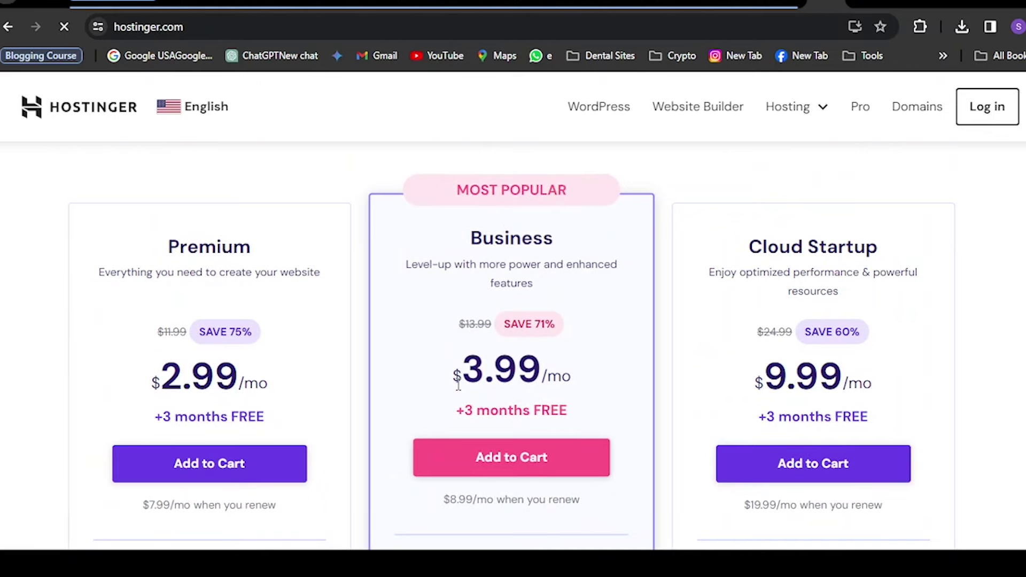
scroll(458, 394, "down", 5)
scroll(458, 394, "up", 3)
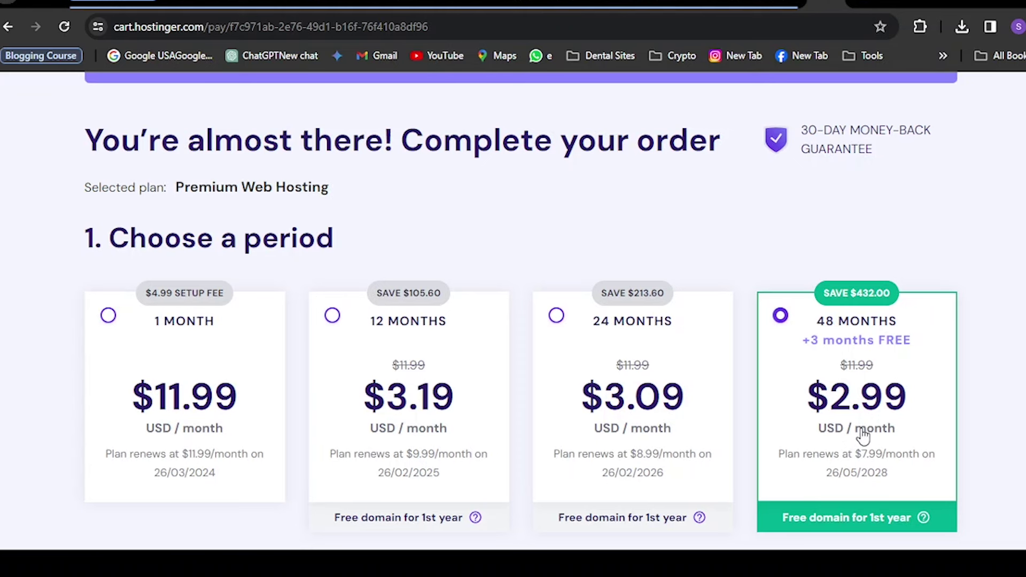
- Choose the 12-month billing period for the Premium Web Hosting order
scroll(865, 436, "down", 3)
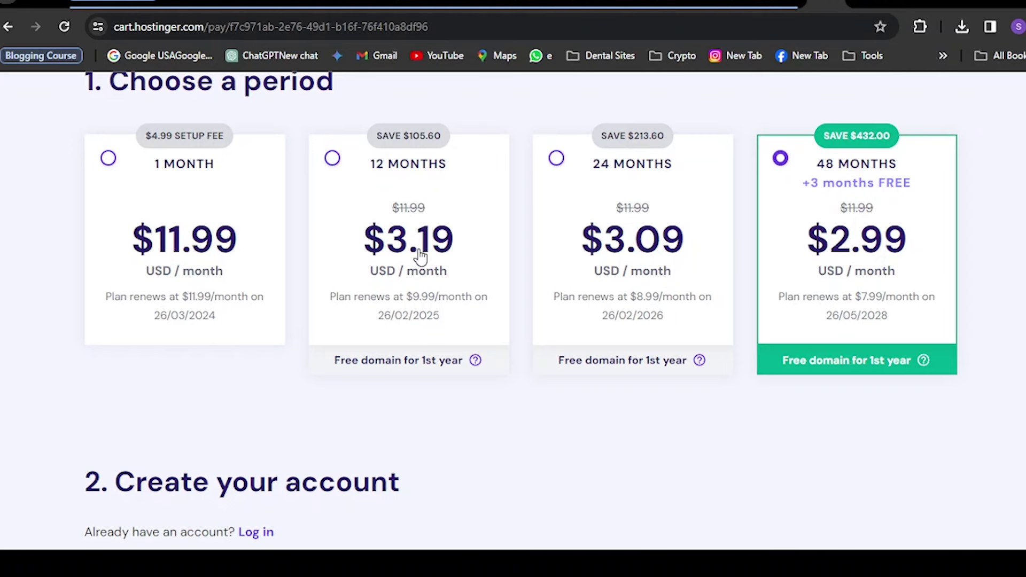
scroll(482, 412, "down", 5)
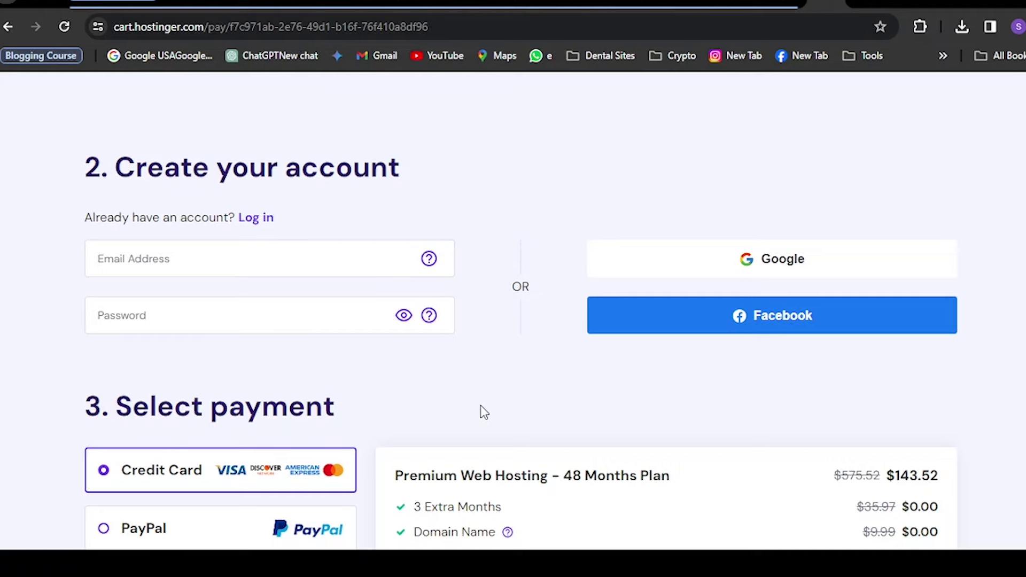
scroll(481, 412, "up", 5)
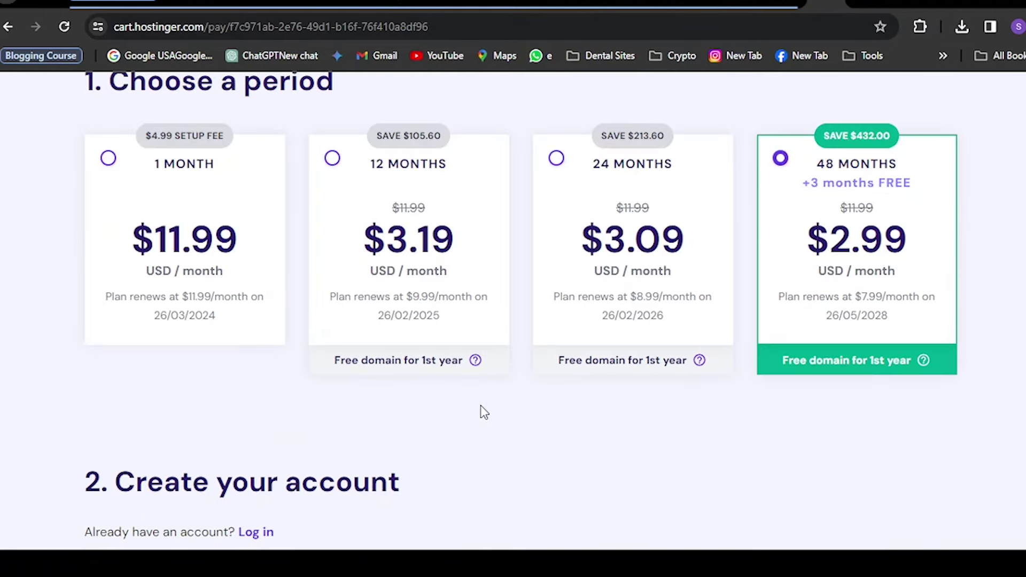
left_click(478, 241)
- Review the order's account creation options, payment methods, billing fields and total cost
scroll(556, 419, "down", 5)
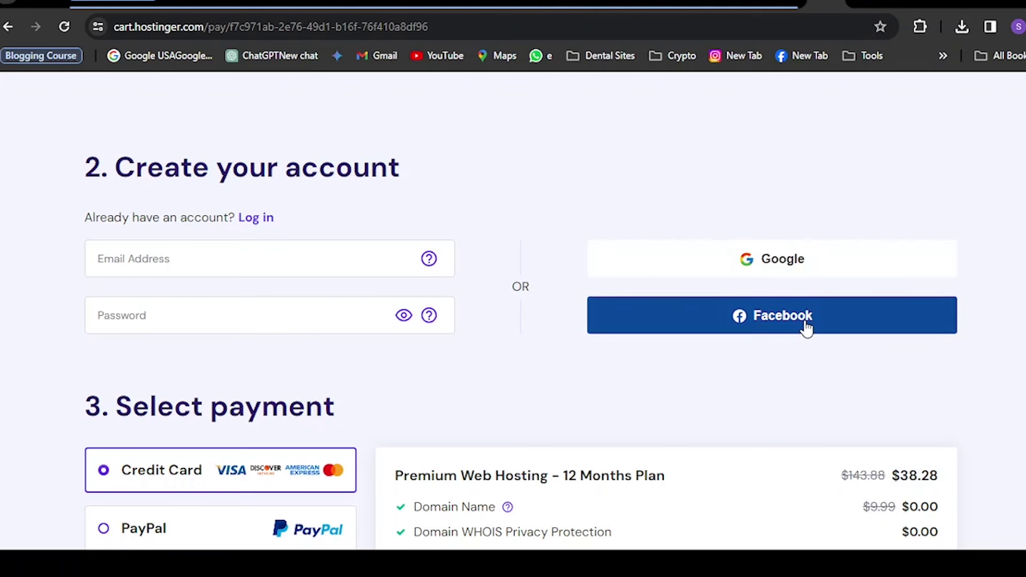
scroll(654, 398, "down", 5)
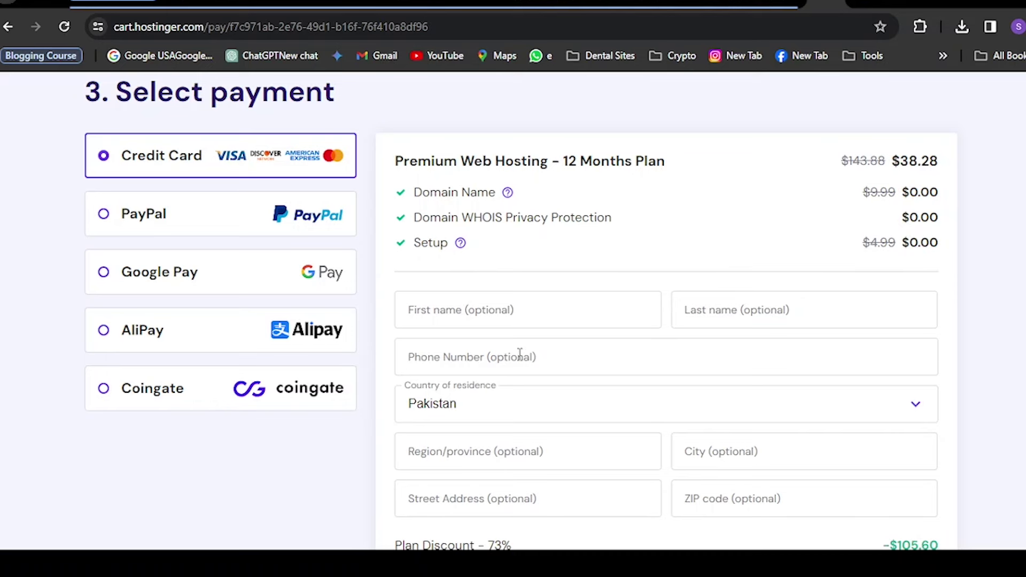
scroll(522, 354, "down", 5)
scroll(521, 354, "up", 3)
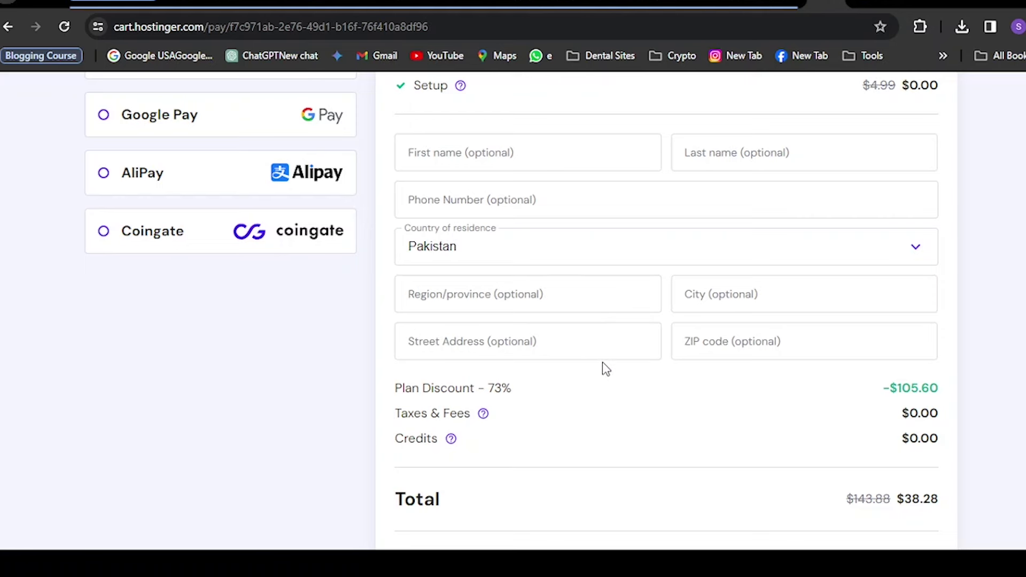
scroll(604, 364, "down", 3)
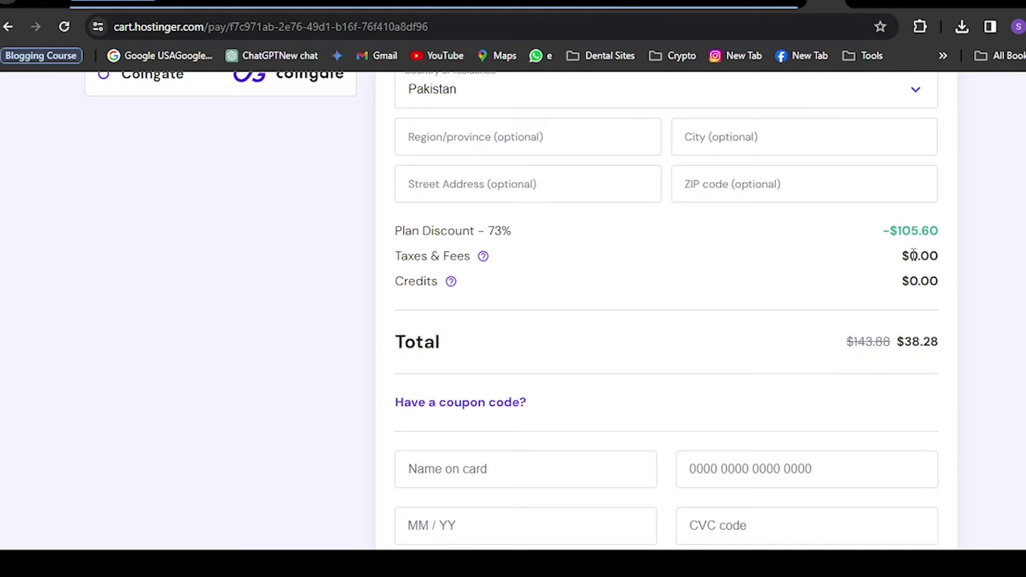
scroll(913, 257, "up", 6)
scroll(912, 259, "down", 6)
scroll(823, 377, "down", 3)
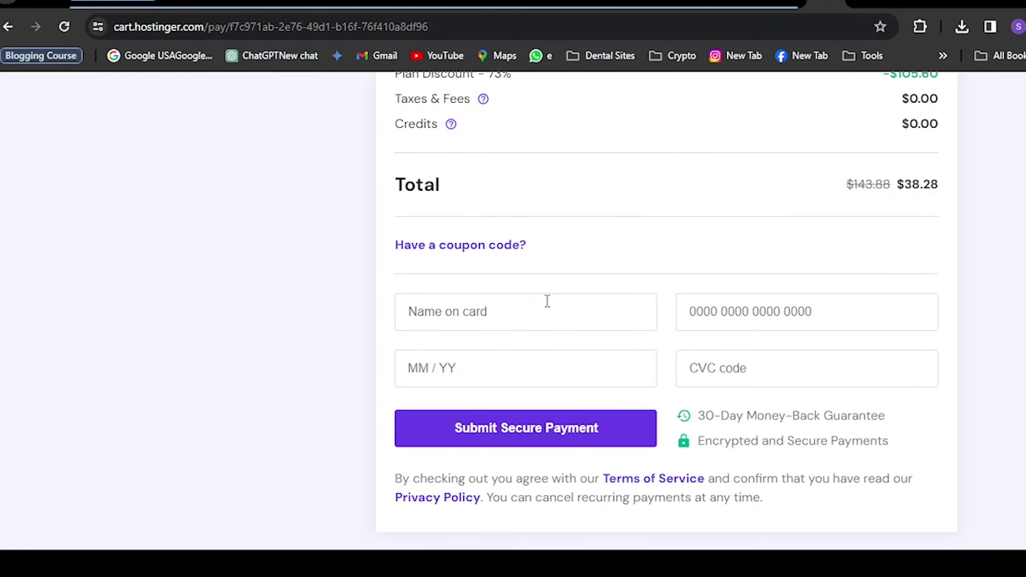
- Open the coupon code entry of the order and review the card fields and available payment methods
left_click(470, 248)
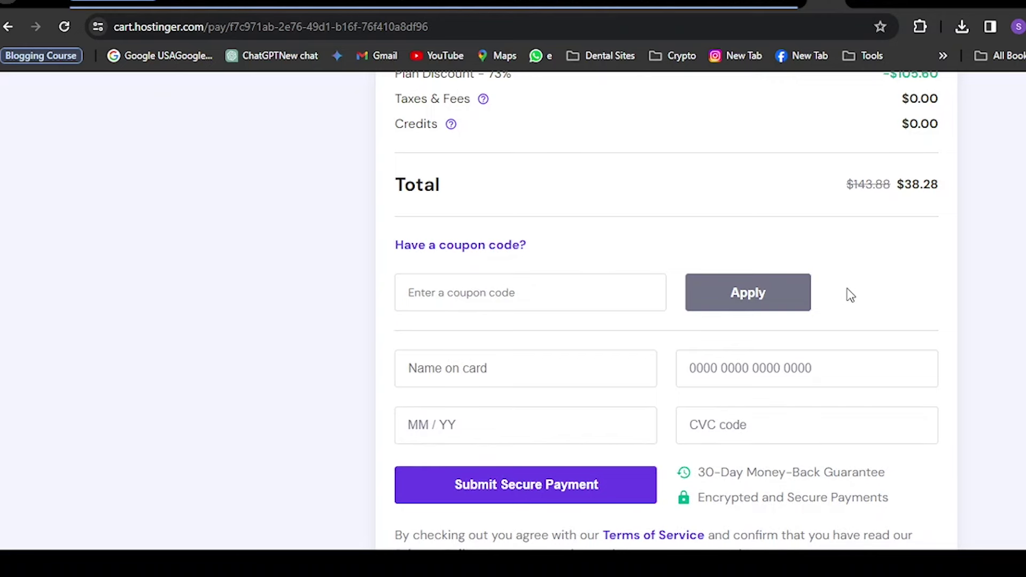
scroll(850, 295, "down", 3)
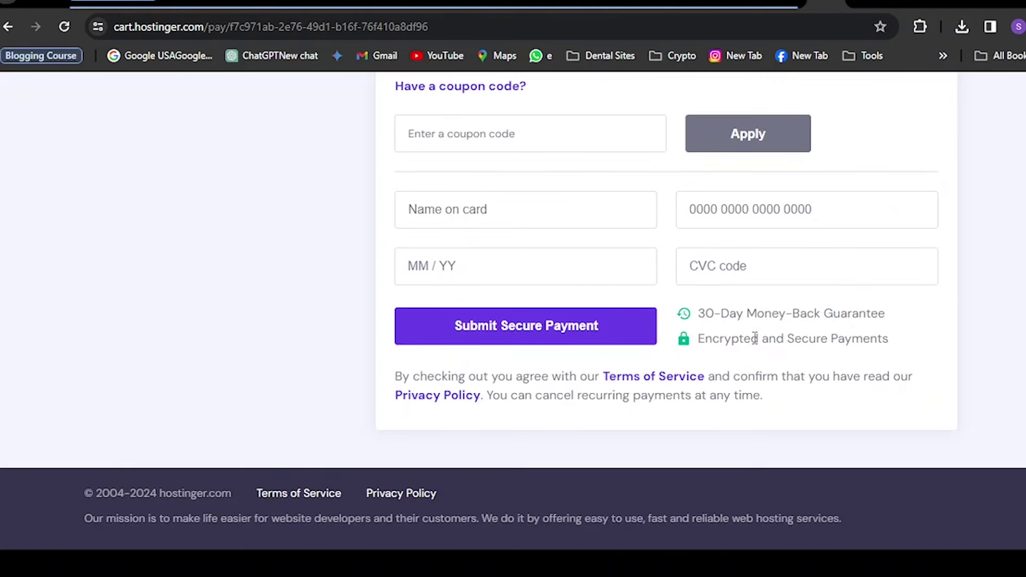
scroll(754, 337, "up", 10)
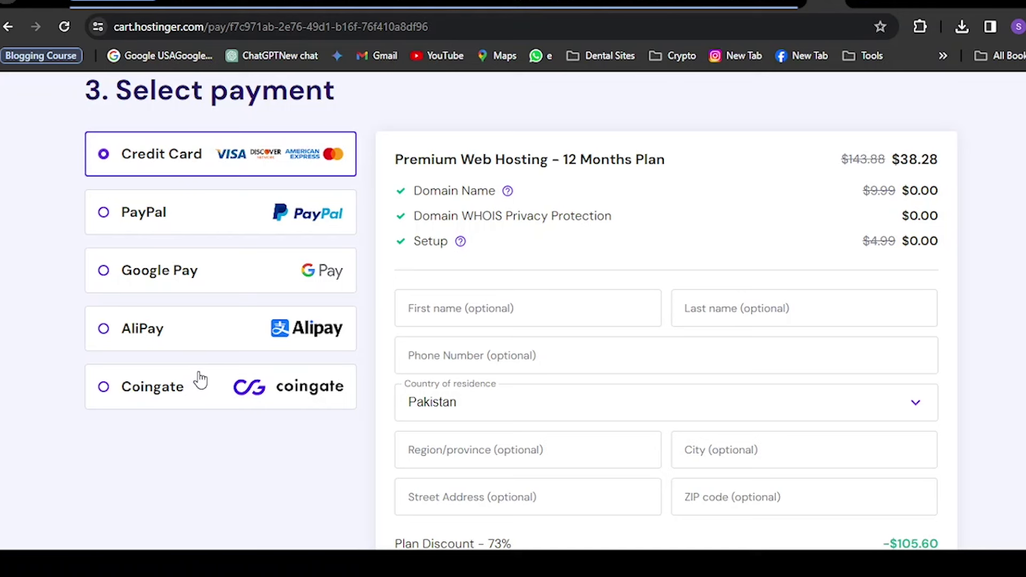
scroll(327, 336, "down", 3)
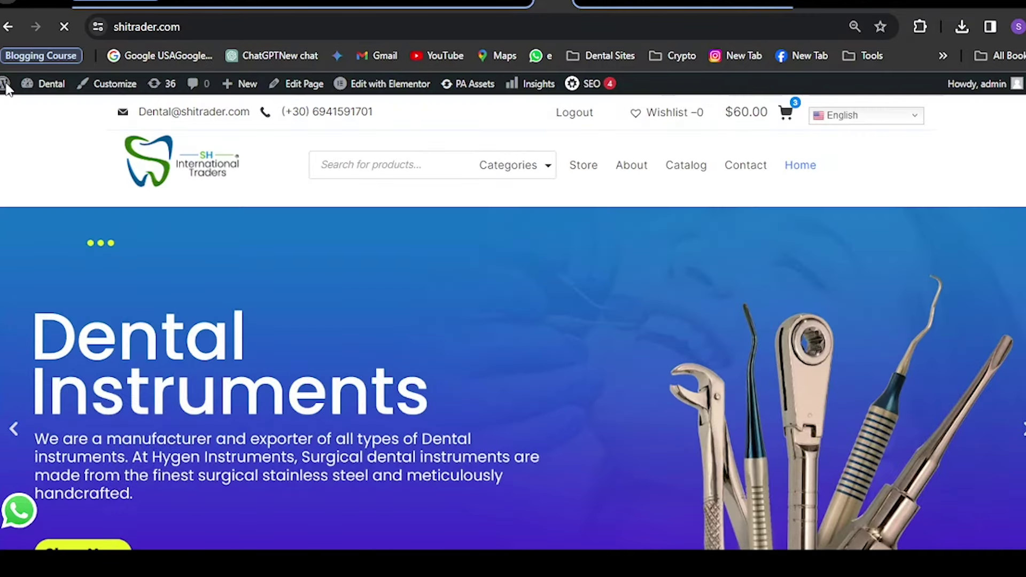
- Open the About WordPress page in the admin area of the shitrader.com site
mouse_move(8, 88)
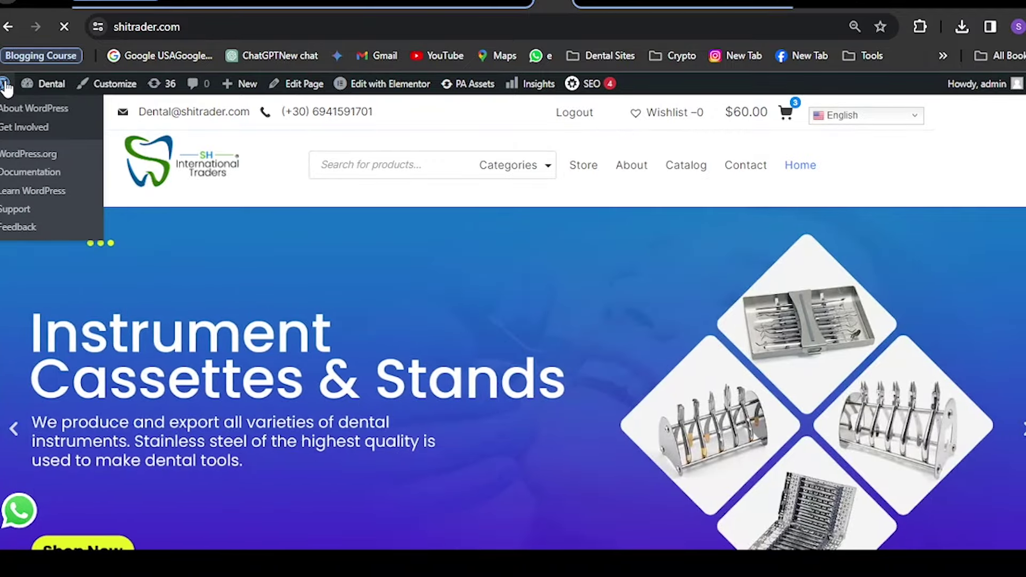
left_click(6, 87)
scroll(207, 275, "down", 5)
scroll(206, 275, "up", 5)
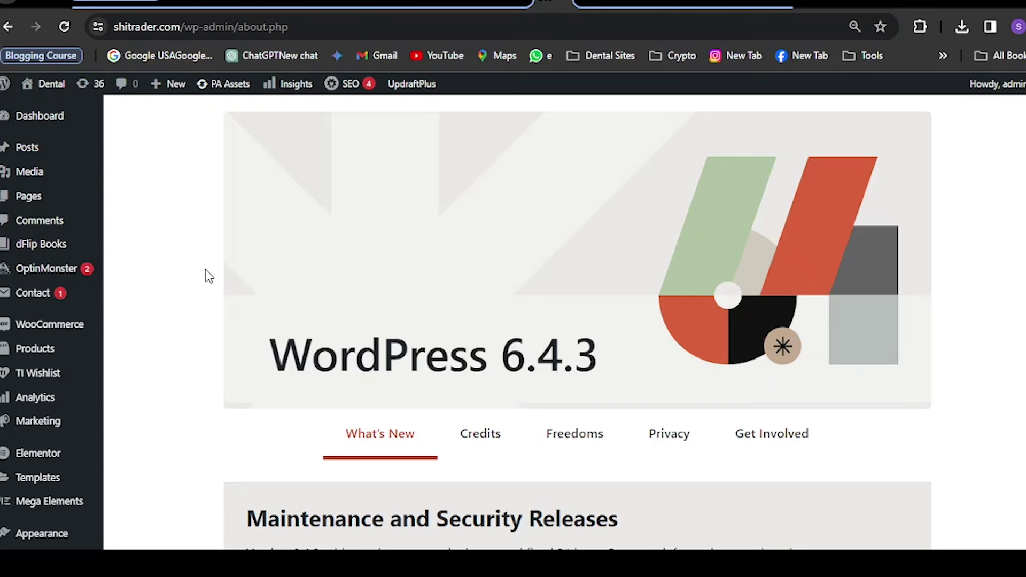
- Open the site's Themes page in the WordPress admin area
scroll(208, 276, "down", 10)
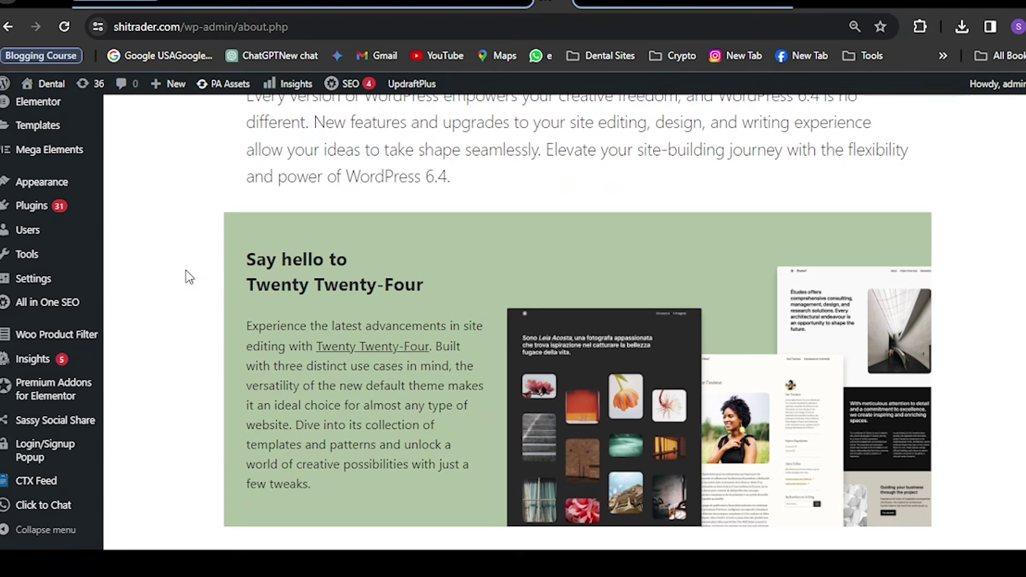
mouse_move(75, 184)
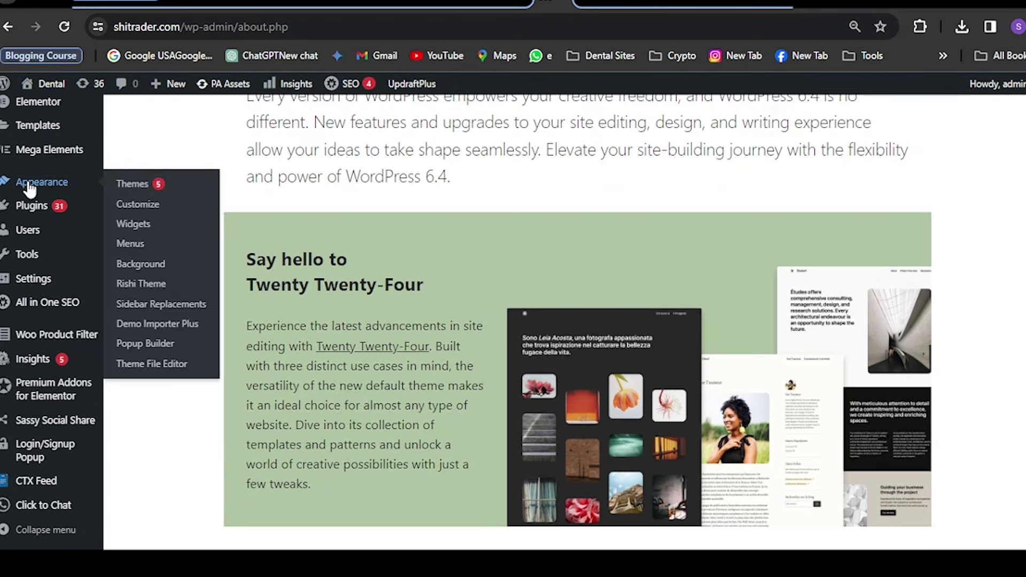
left_click(133, 191)
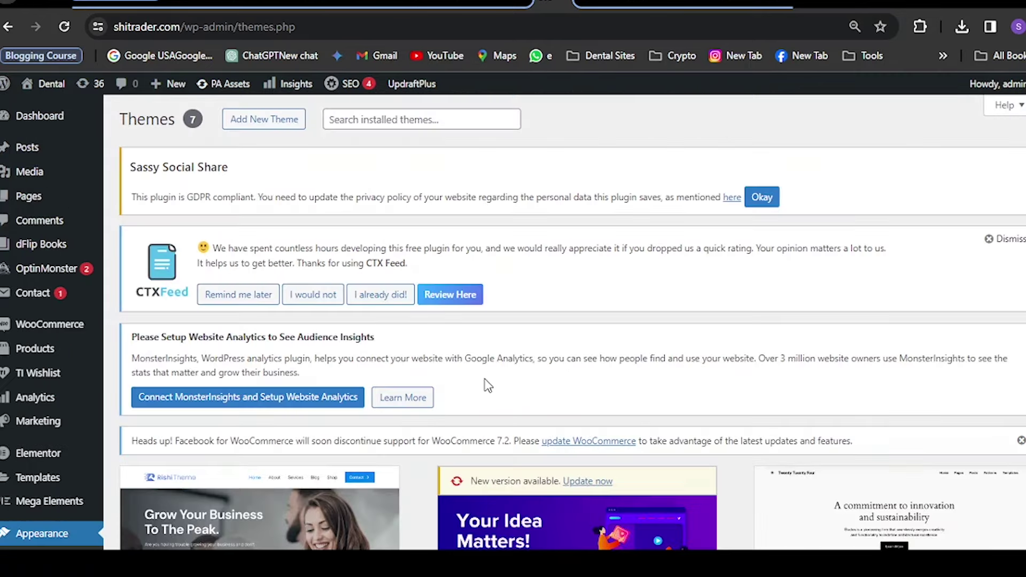
- Examine the installed themes, the active theme and the options for customizing or adding a theme
scroll(486, 385, "down", 10)
scroll(487, 386, "down", 2)
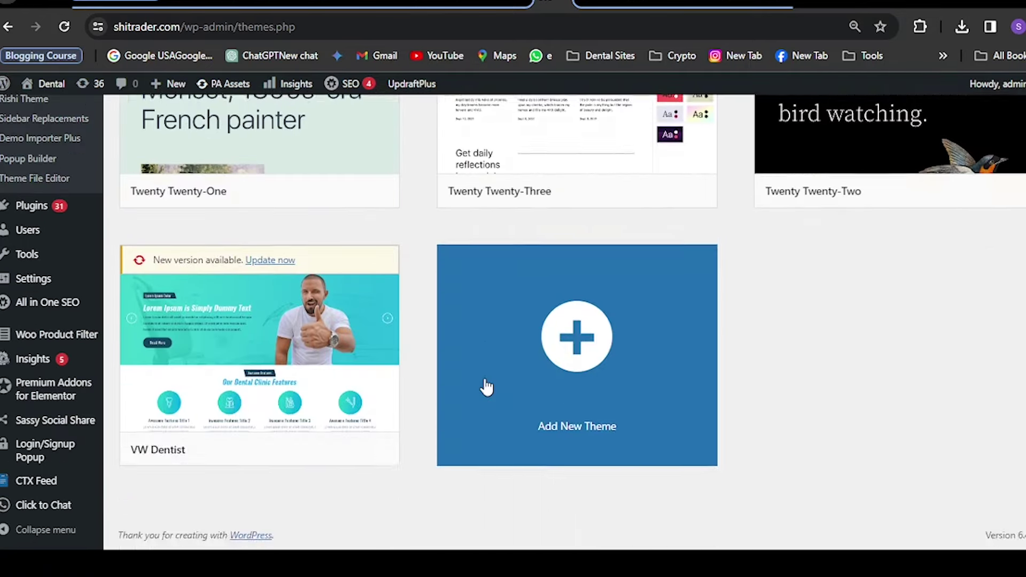
scroll(486, 386, "up", 6)
scroll(486, 386, "up", 6)
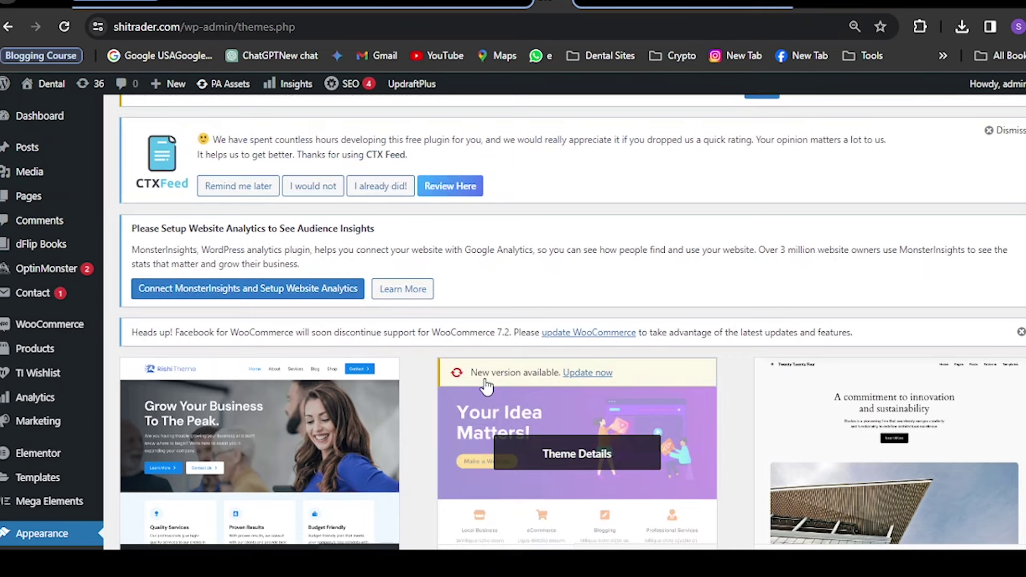
scroll(487, 386, "down", 3)
scroll(392, 393, "down", 6)
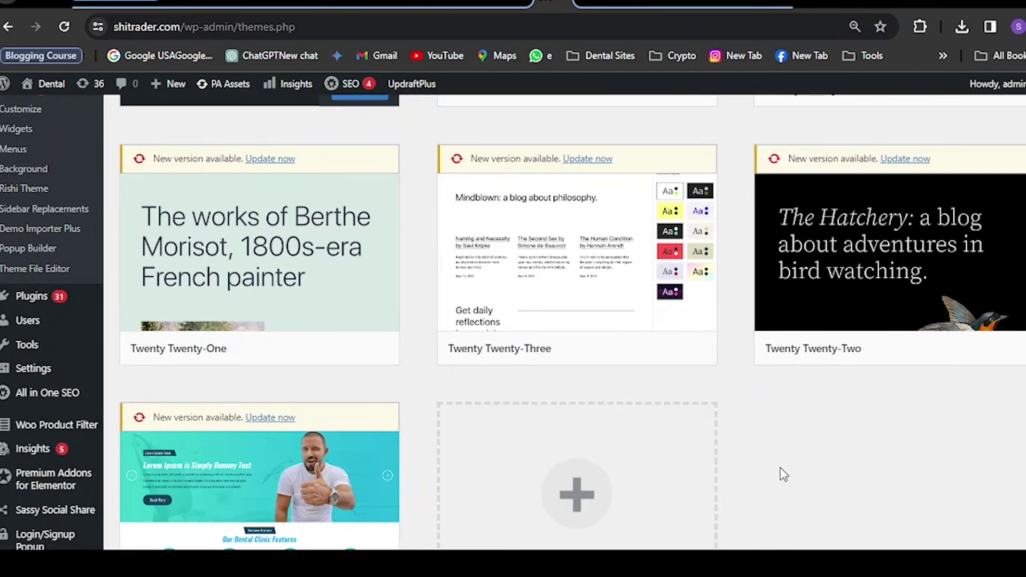
scroll(781, 474, "up", 10)
scroll(772, 475, "down", 4)
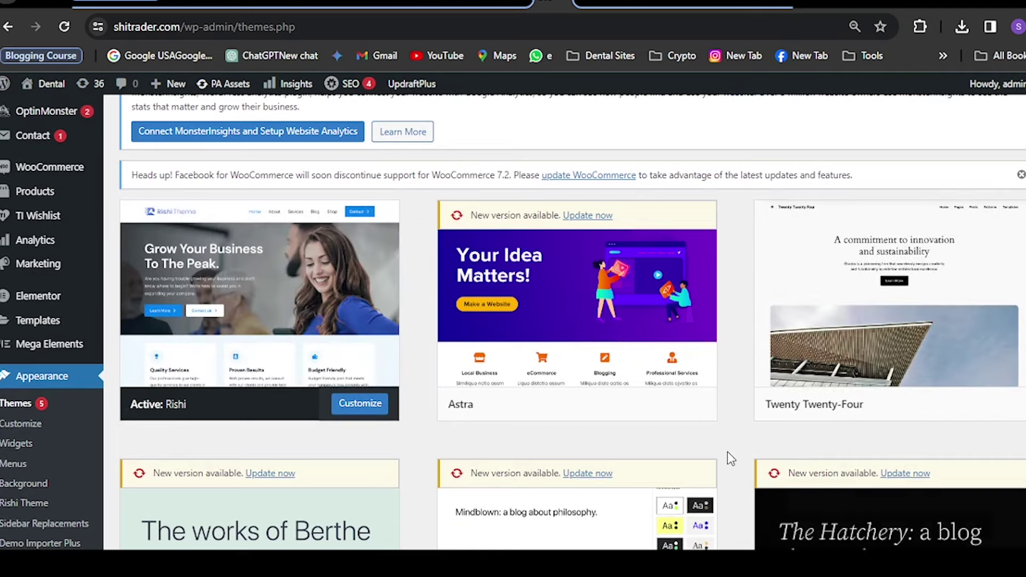
scroll(727, 453, "down", 9)
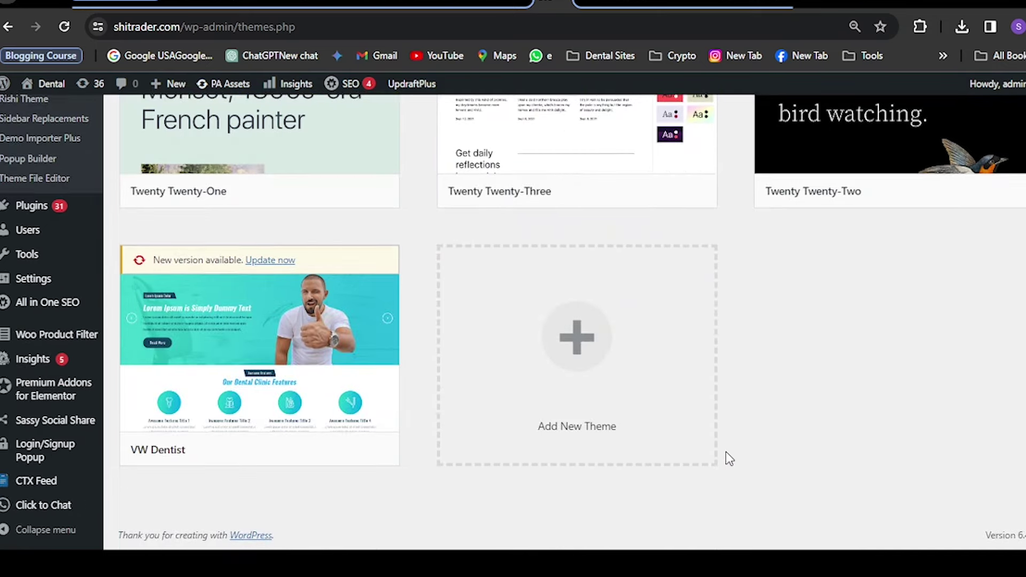
scroll(727, 453, "up", 10)
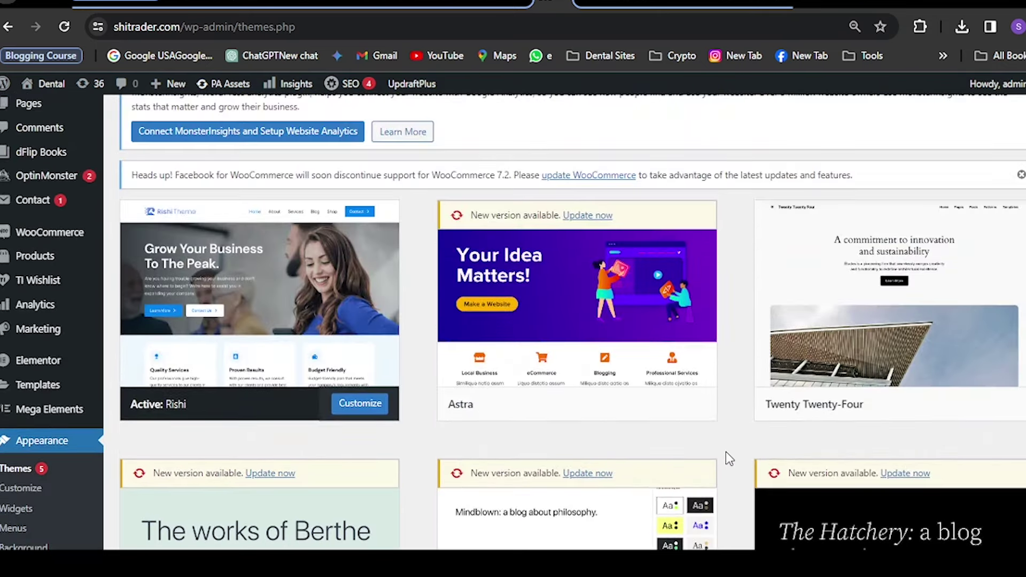
scroll(727, 453, "down", 6)
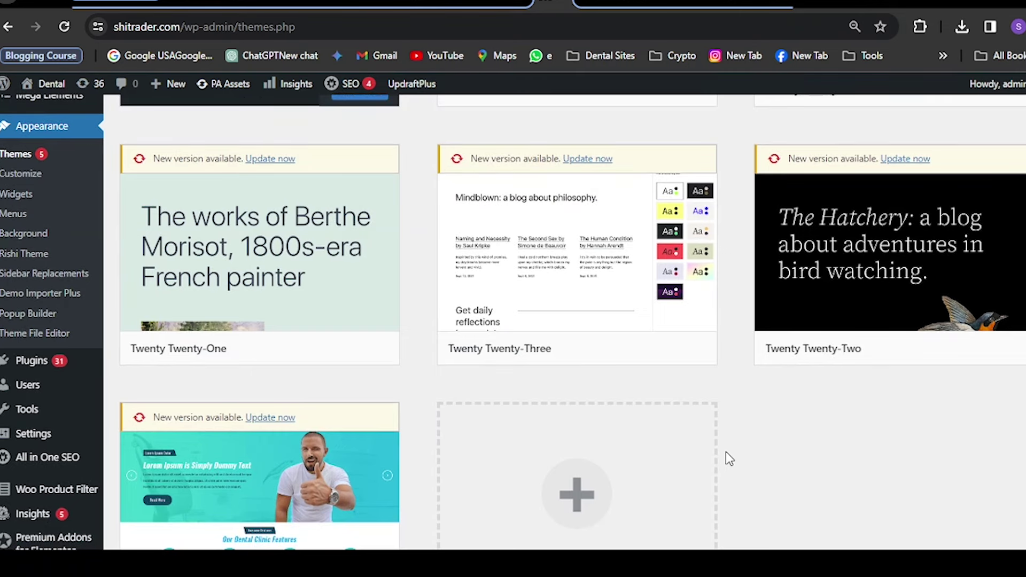
scroll(727, 454, "up", 6)
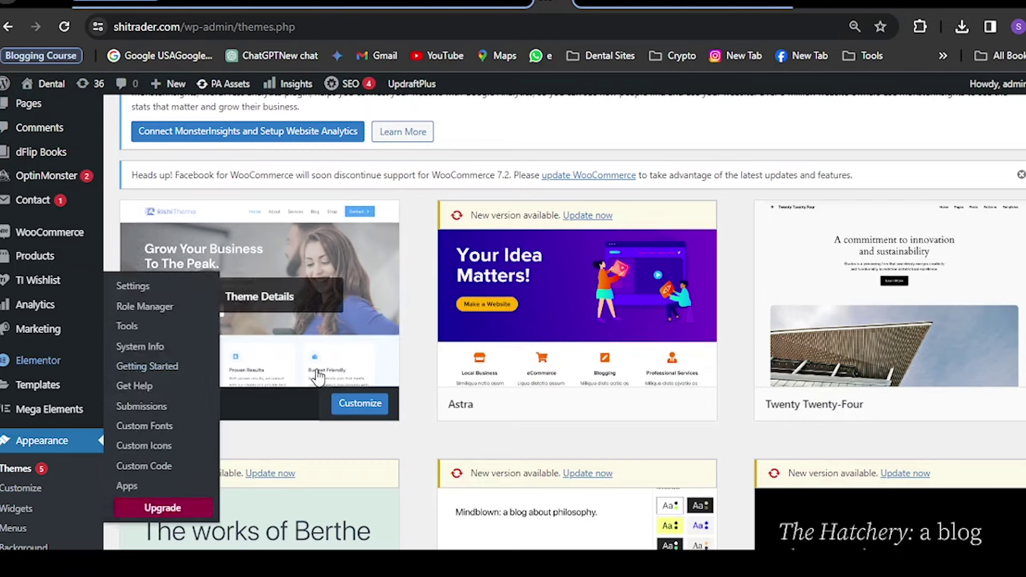
scroll(62, 368, "down", 3)
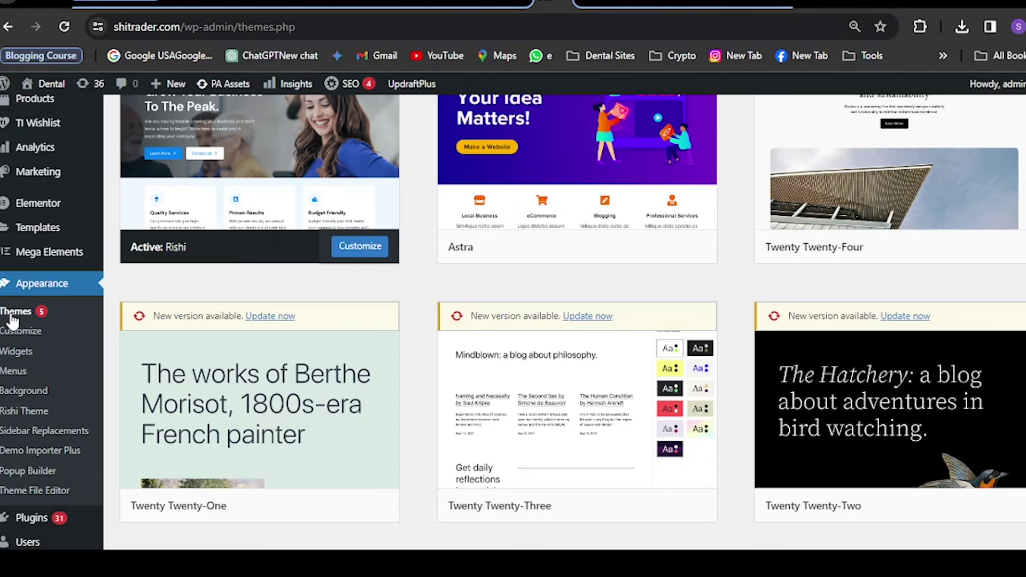
- Open the installed plugins list and look through the plugins set up on the site
scroll(24, 398, "down", 5)
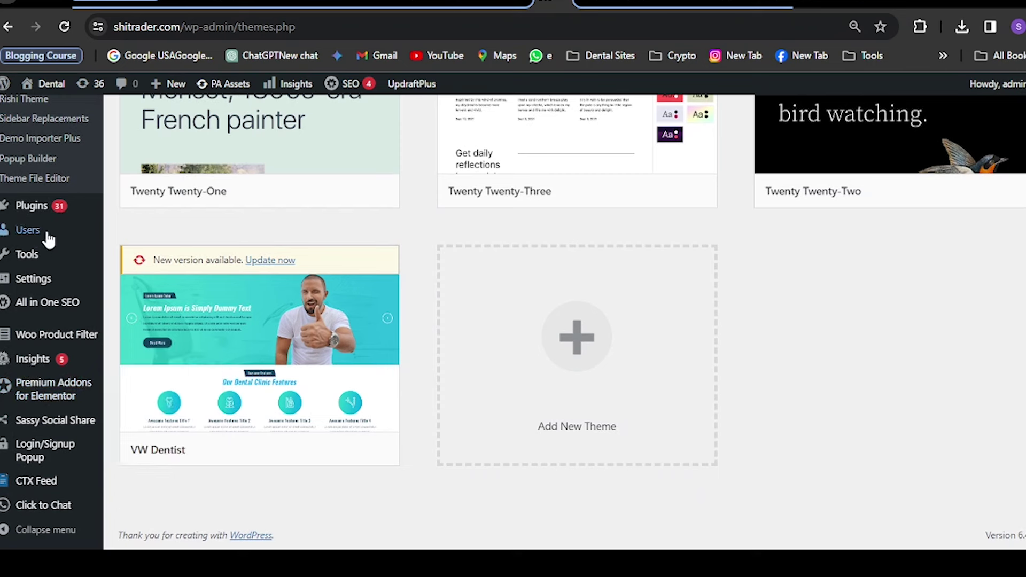
mouse_move(31, 213)
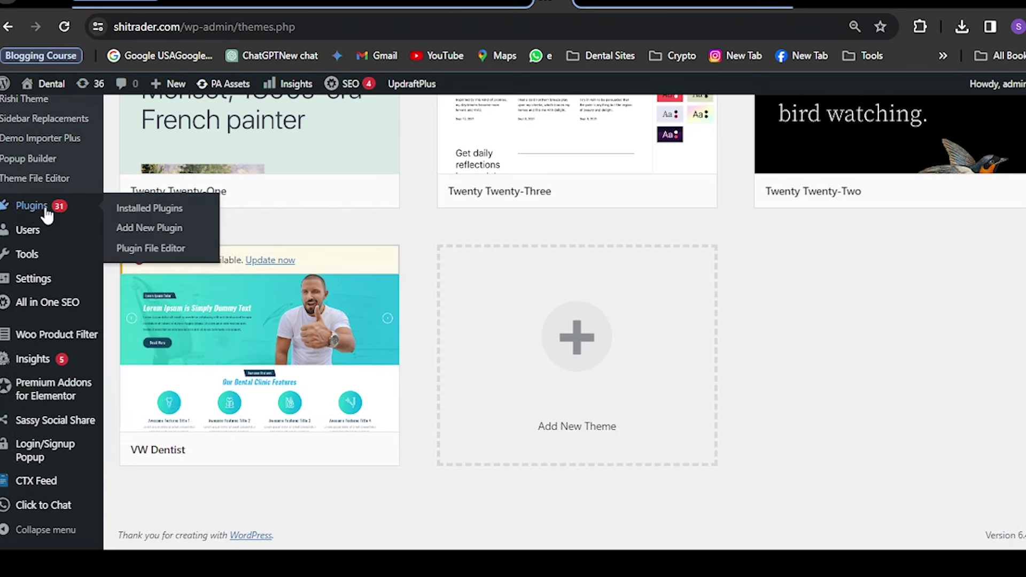
left_click(168, 217)
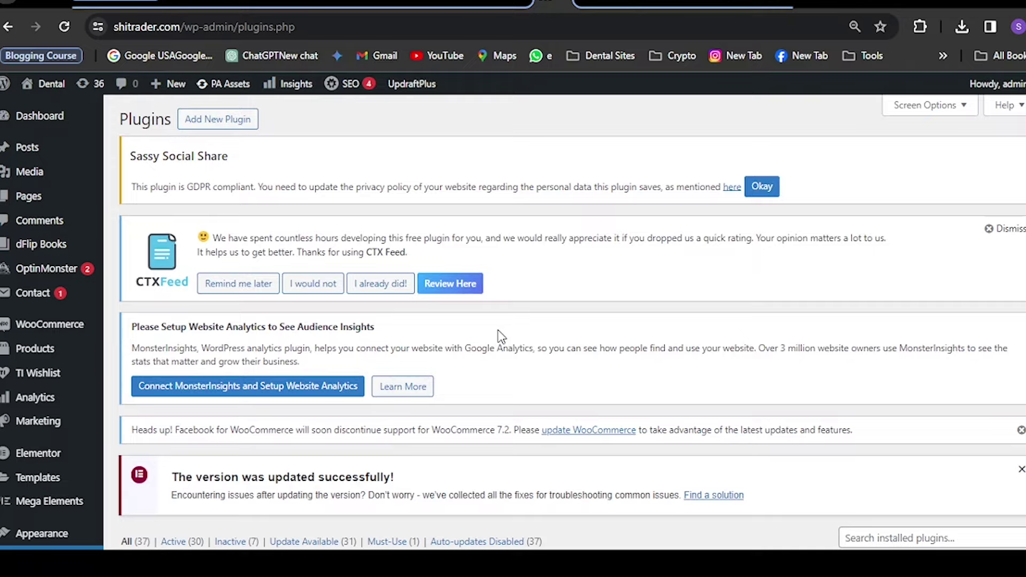
scroll(501, 337, "down", 15)
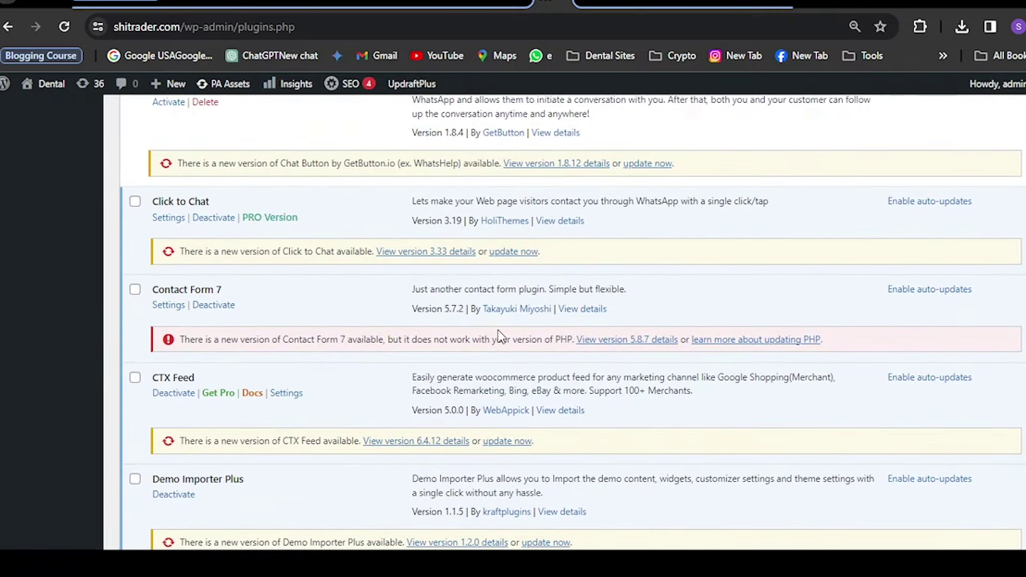
scroll(499, 336, "up", 3)
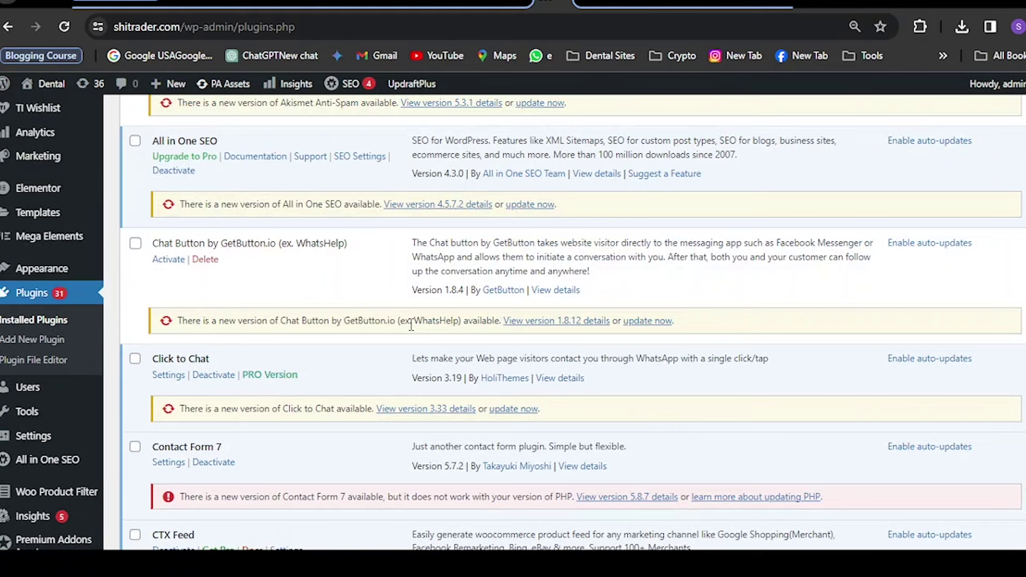
scroll(411, 325, "down", 10)
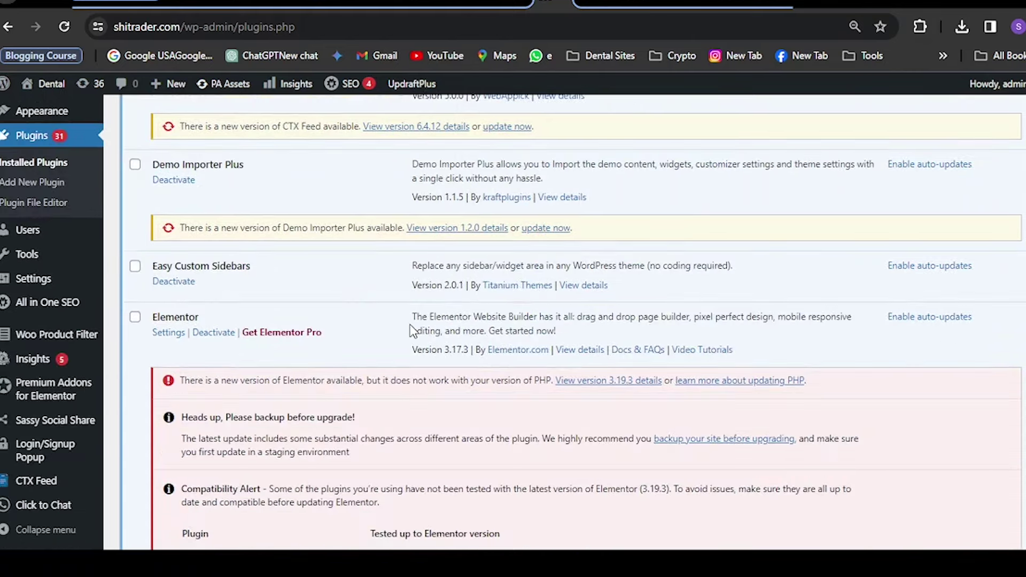
scroll(395, 329, "down", 6)
scroll(381, 337, "down", 8)
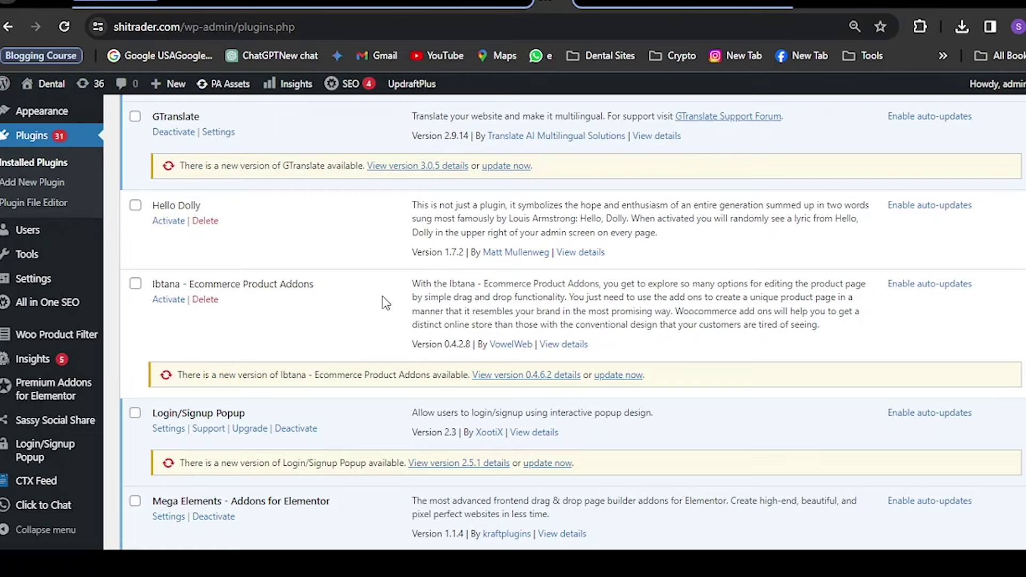
scroll(385, 303, "up", 20)
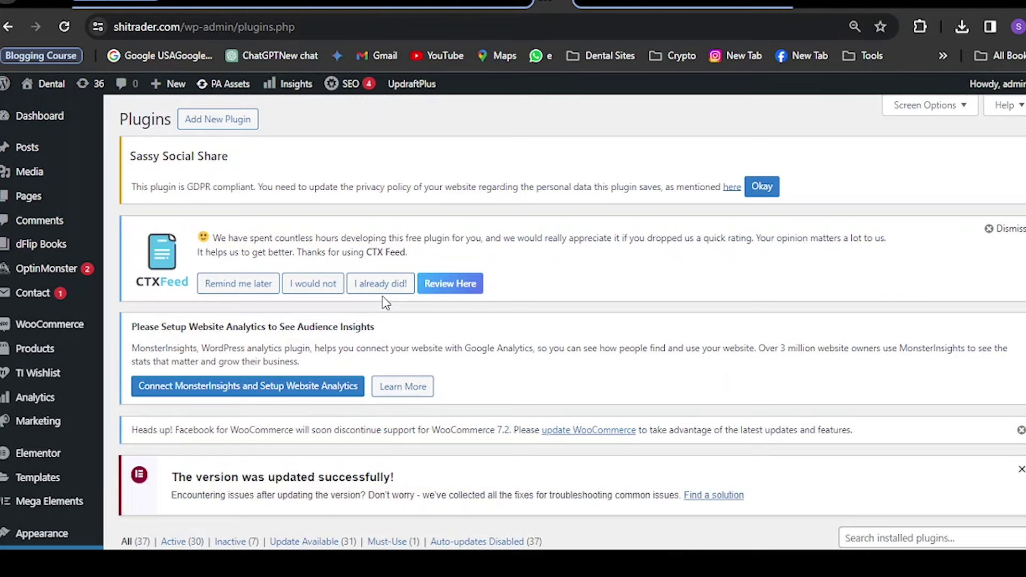
- Go to the page for adding plugins, search for "all in one" and examine the matching SEO plugins
left_click(232, 129)
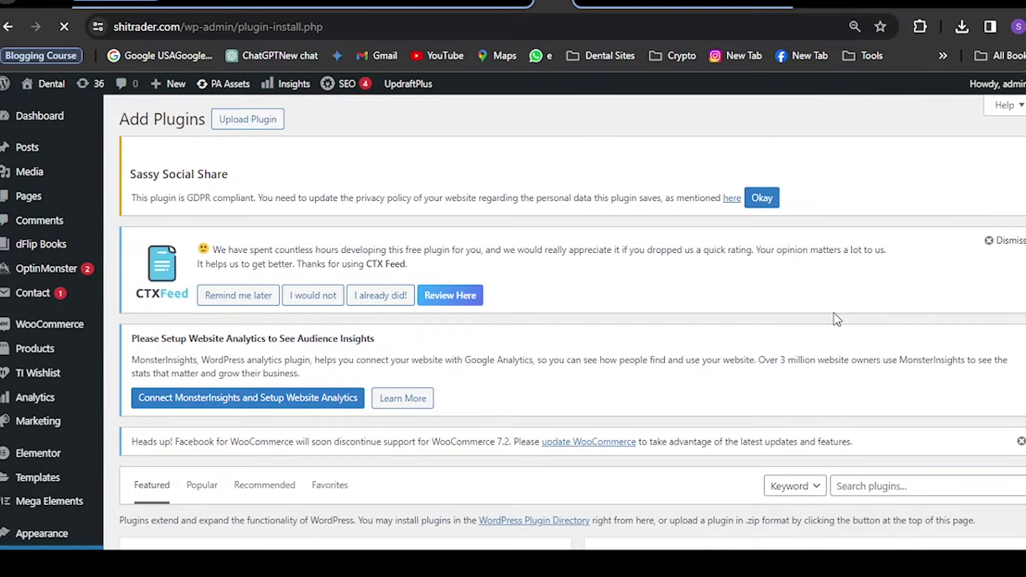
scroll(930, 481, "down", 3)
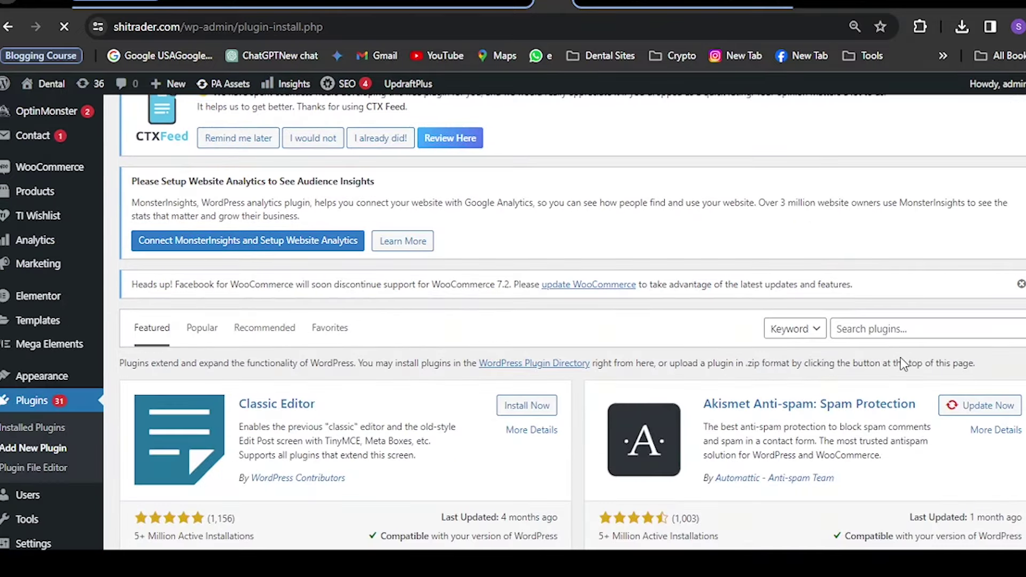
left_click(902, 328)
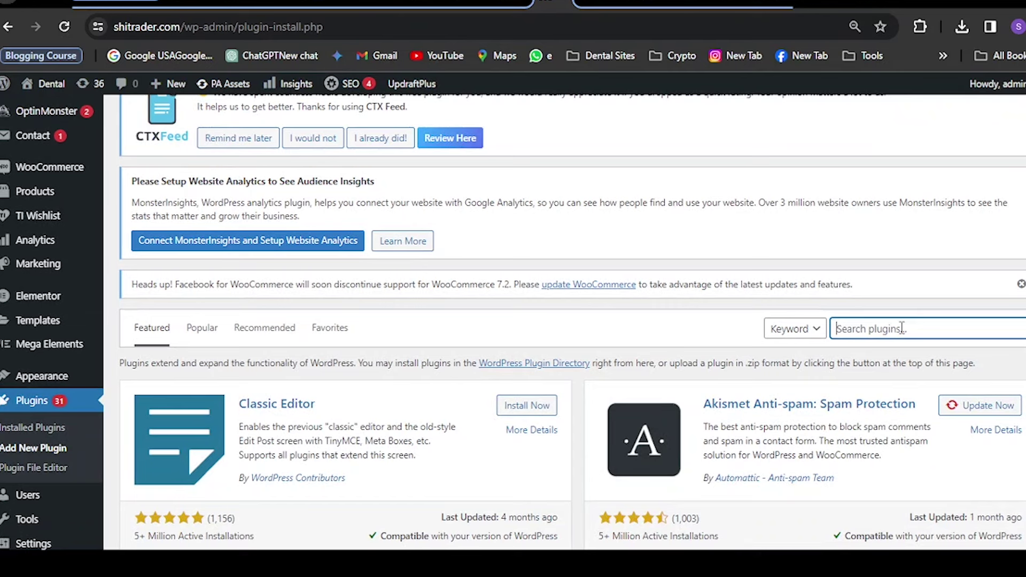
type("all in one")
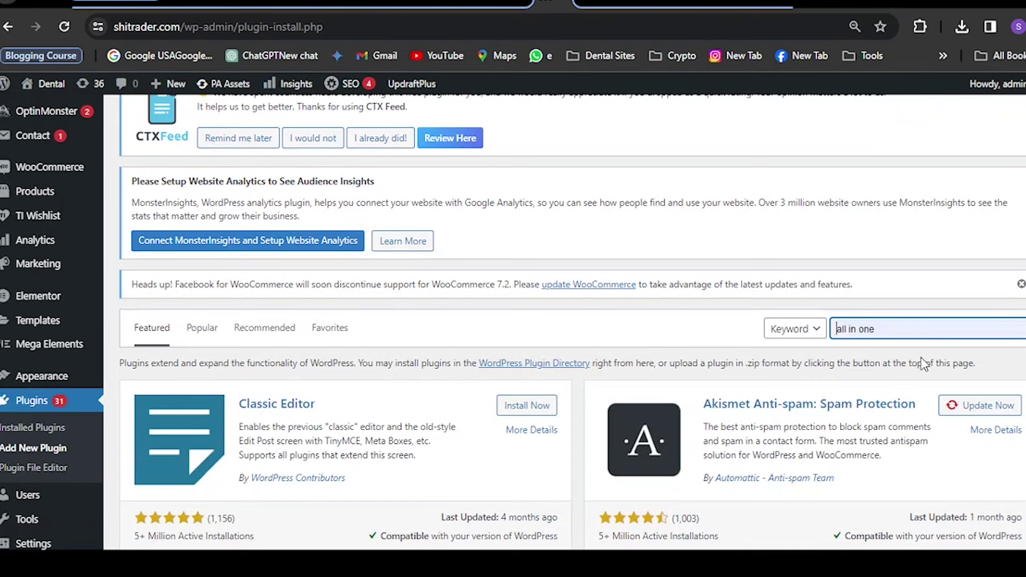
key("End")
key("Return")
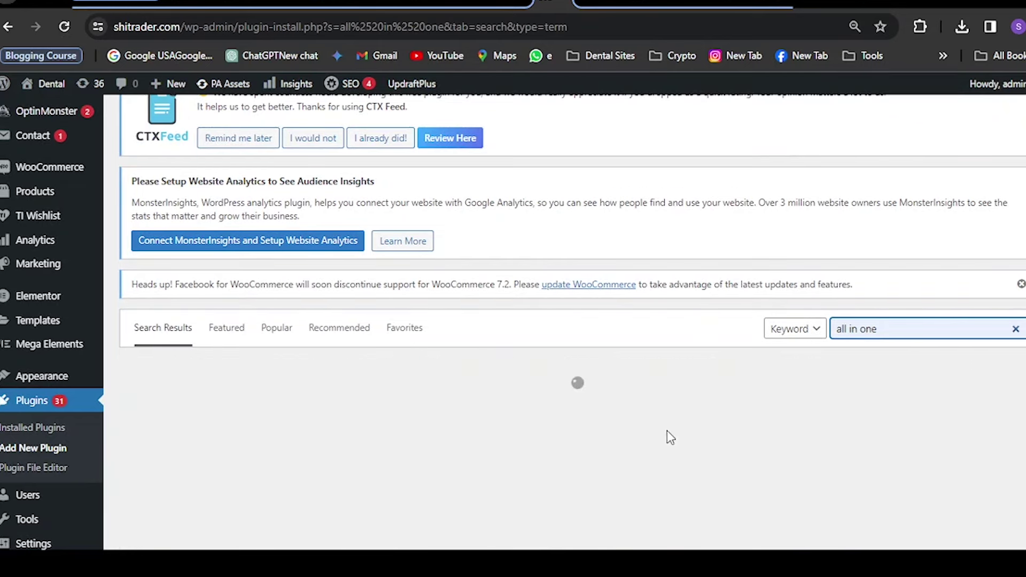
scroll(666, 428, "down", 5)
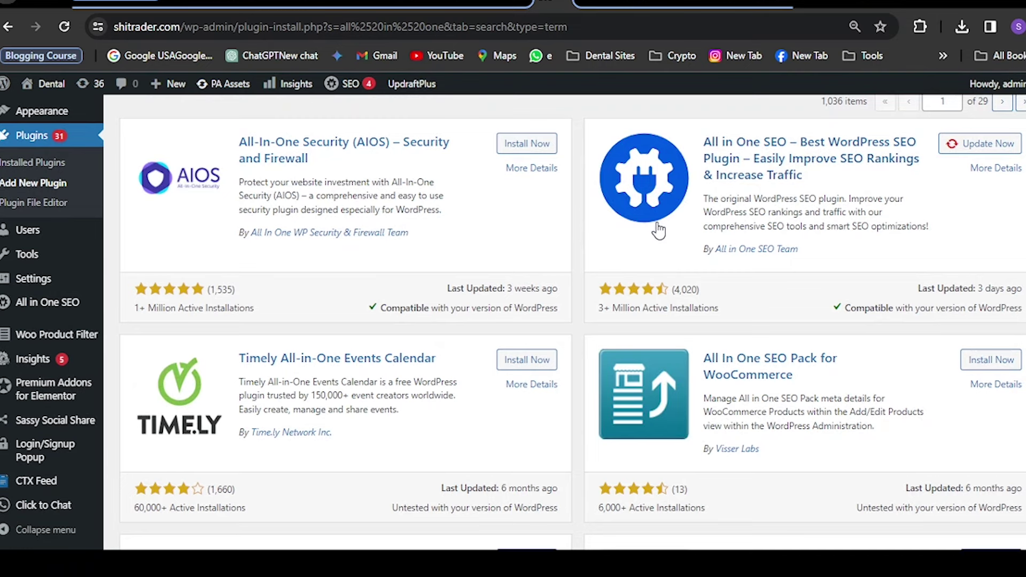
scroll(661, 235, "up", 3)
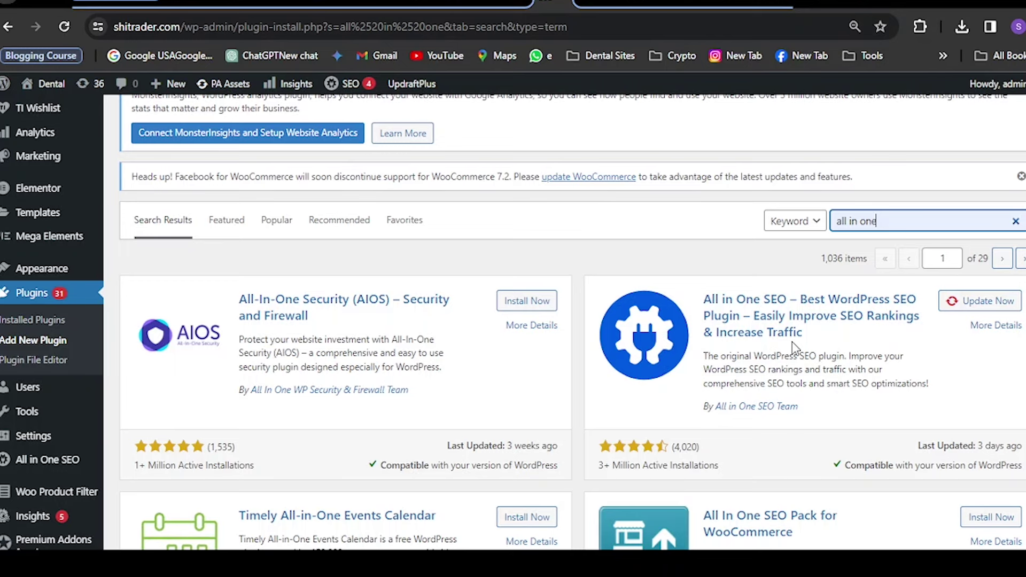
- Clear the plugin search keyword and view the general plugin listing
key("ctrl+a")
key("BackSpace")
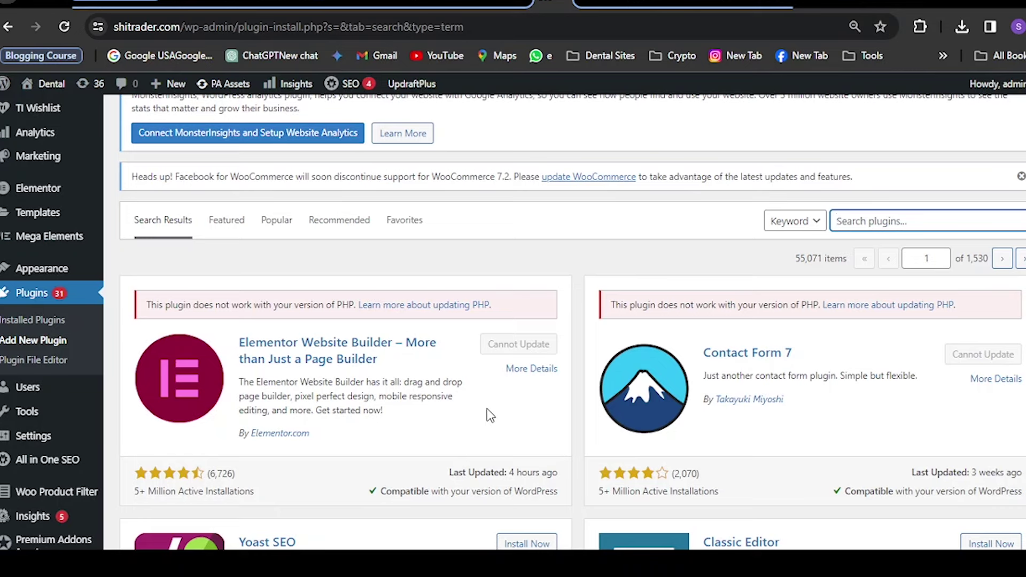
scroll(790, 404, "up", 3)
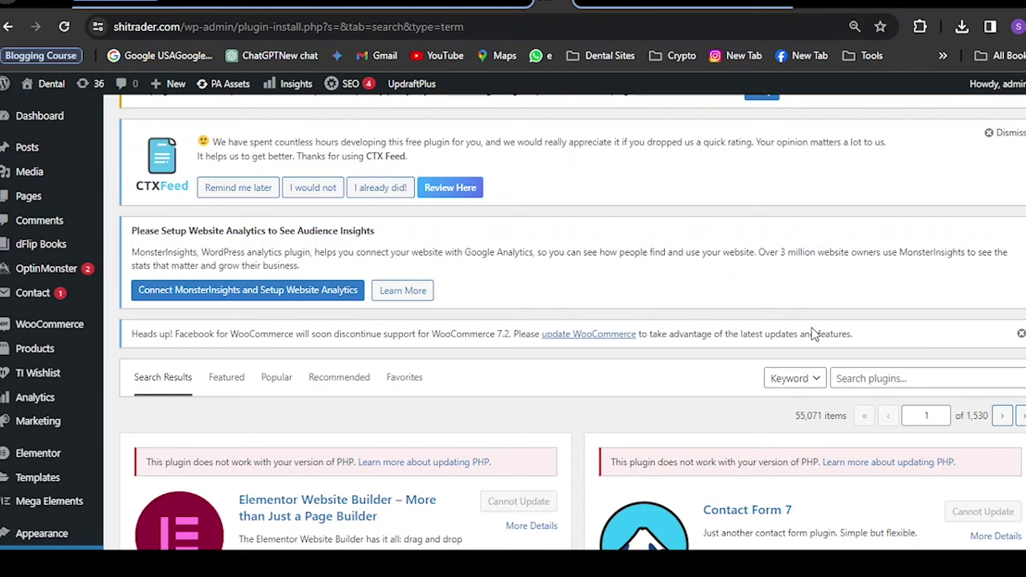
left_click(877, 379)
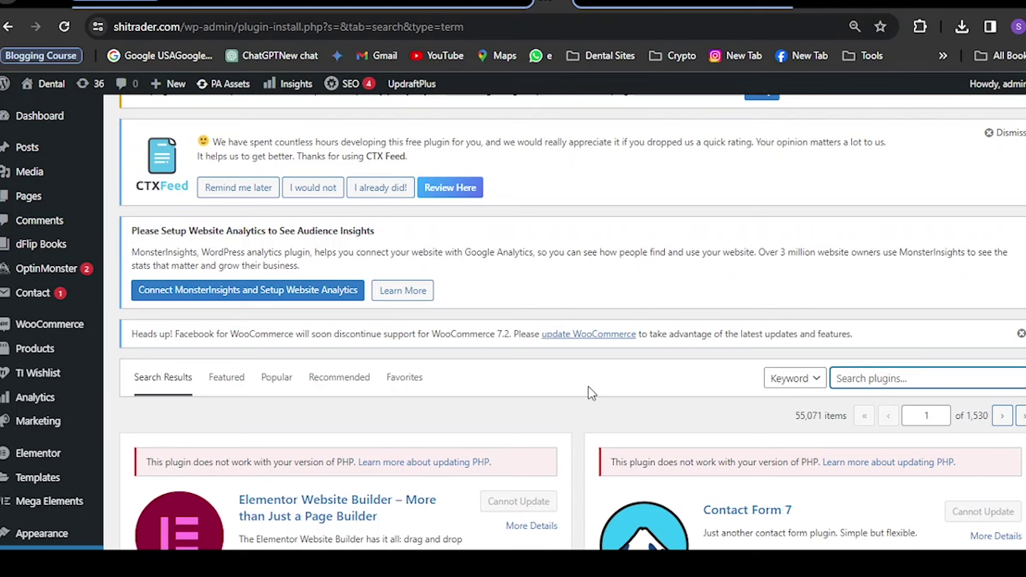
mouse_move(61, 305)
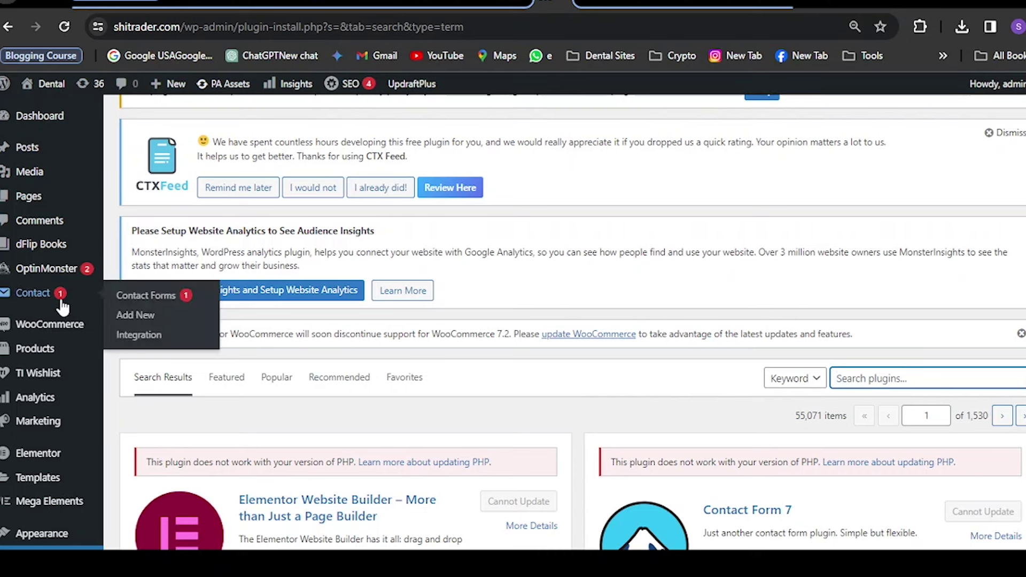
mouse_move(49, 154)
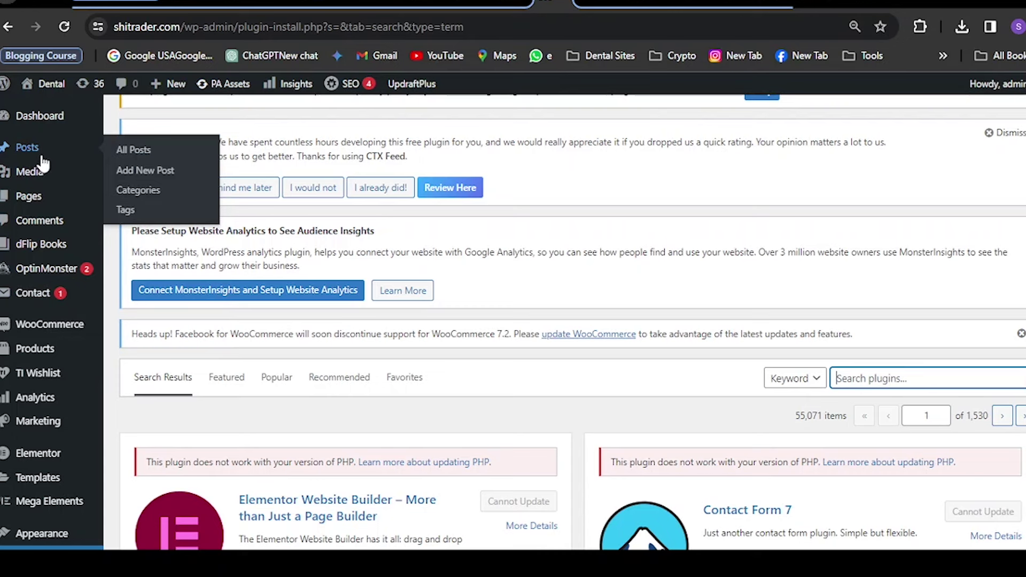
- Open the list of all posts, look through the existing entries and start a new post
left_click(165, 152)
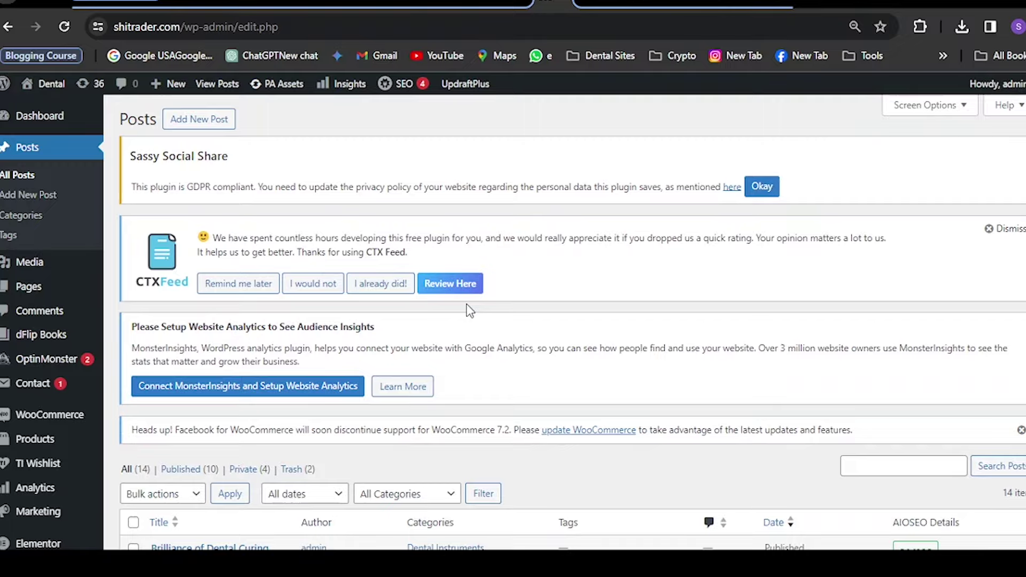
scroll(469, 311, "down", 20)
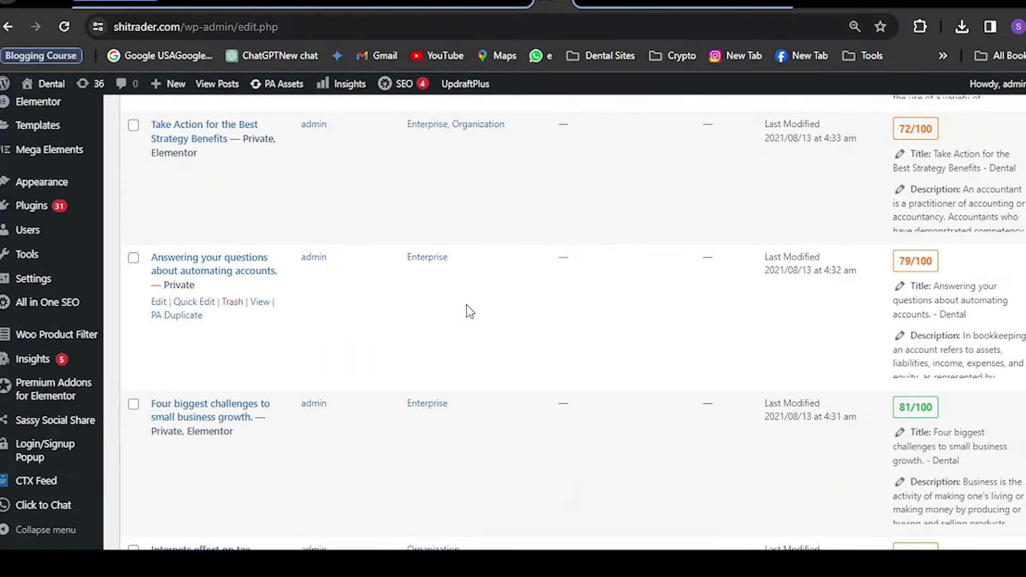
scroll(469, 311, "up", 20)
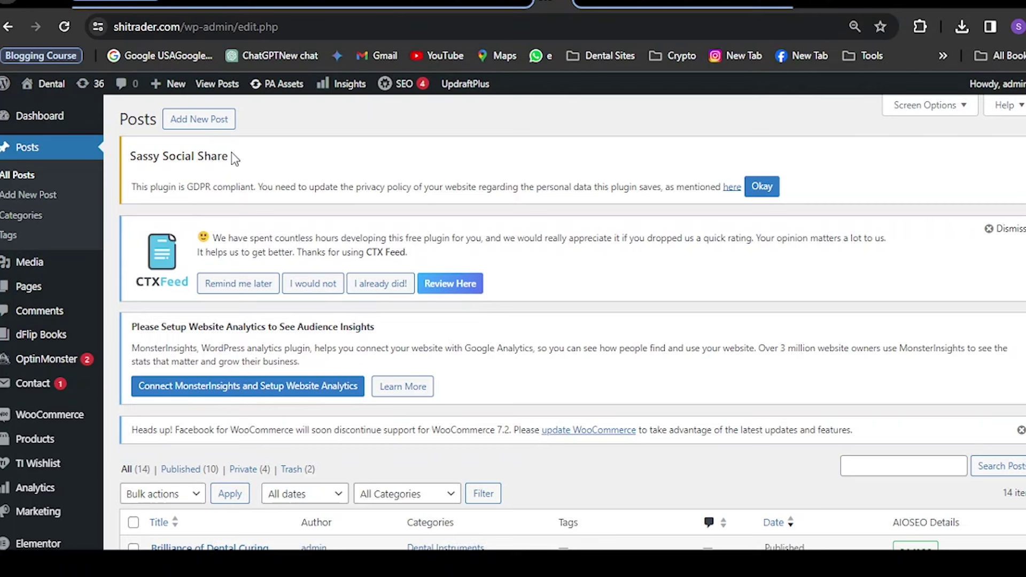
left_click(205, 133)
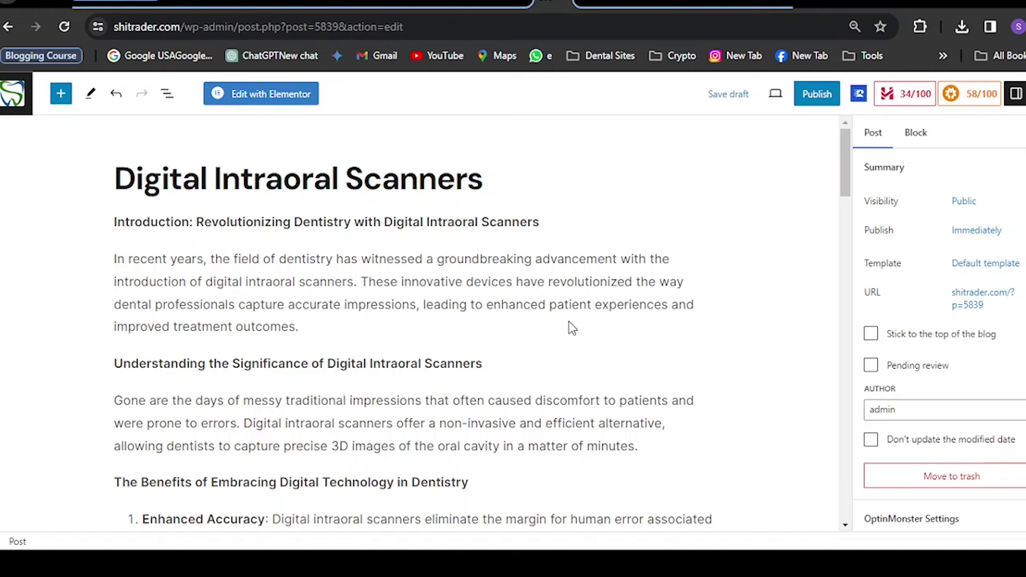
- Read through the body and section headings of the Digital Intraoral Scanners draft
scroll(696, 291, "down", 15)
scroll(696, 292, "down", 5)
scroll(696, 291, "up", 12)
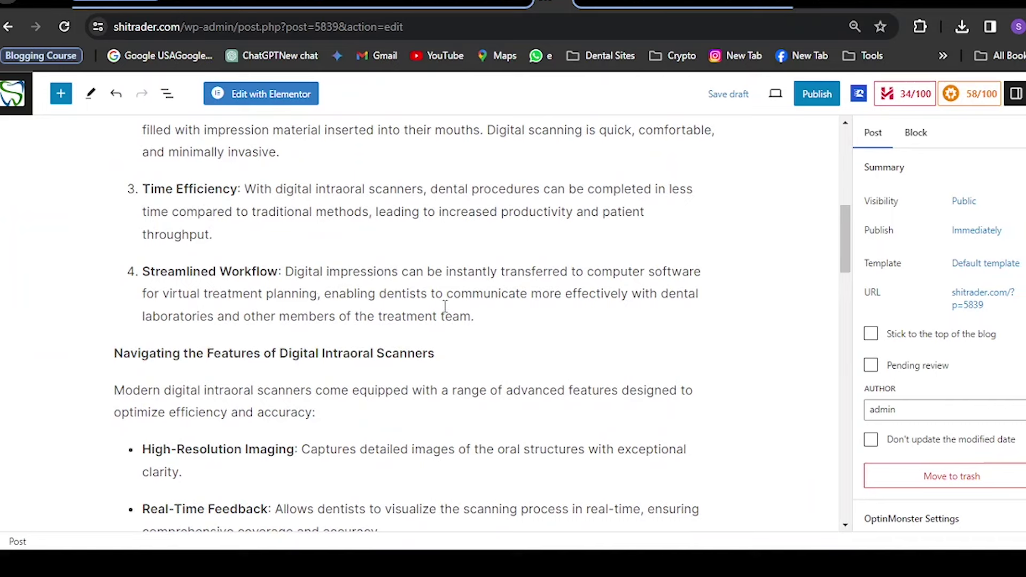
scroll(446, 308, "up", 6)
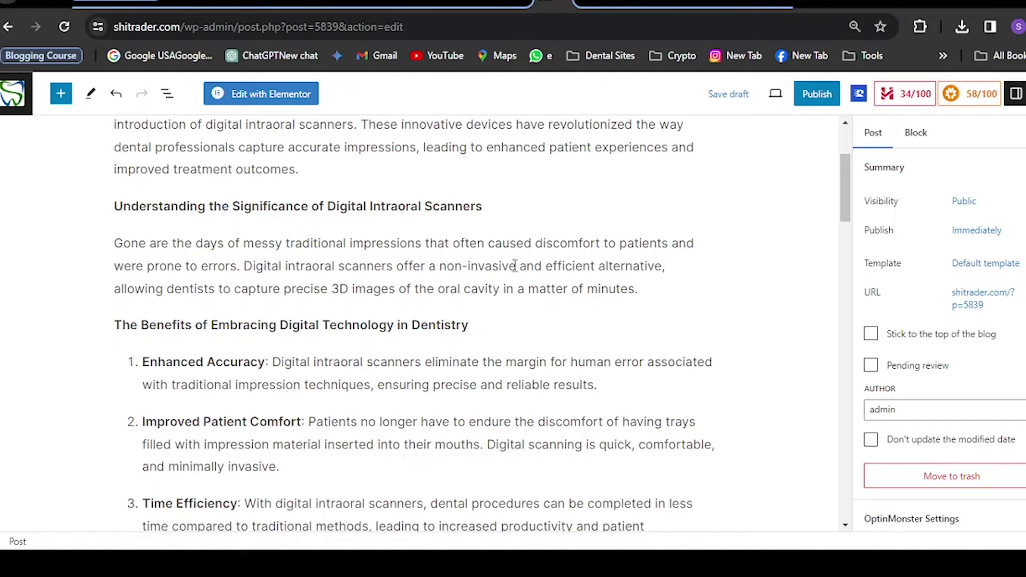
scroll(403, 373, "down", 5)
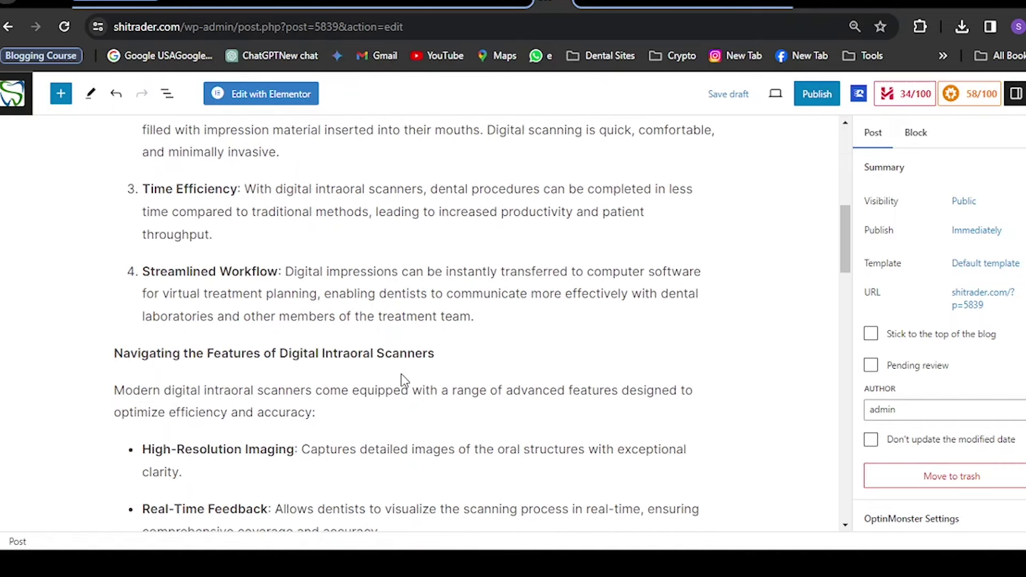
- Replace the variable tags in the post's AIOSEO title with "Digital Intraoral Scanners"
scroll(403, 376, "down", 10)
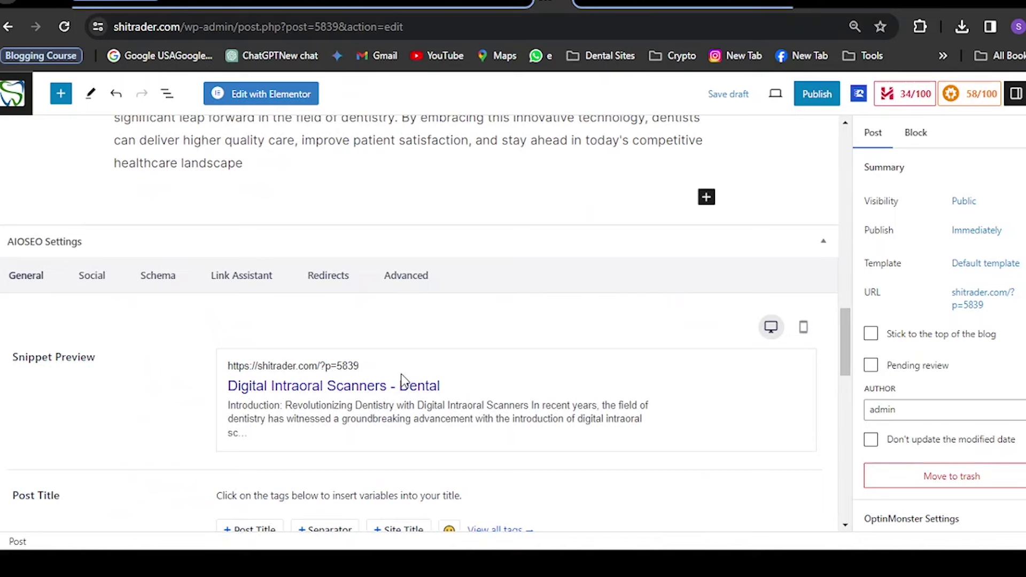
scroll(403, 381, "down", 3)
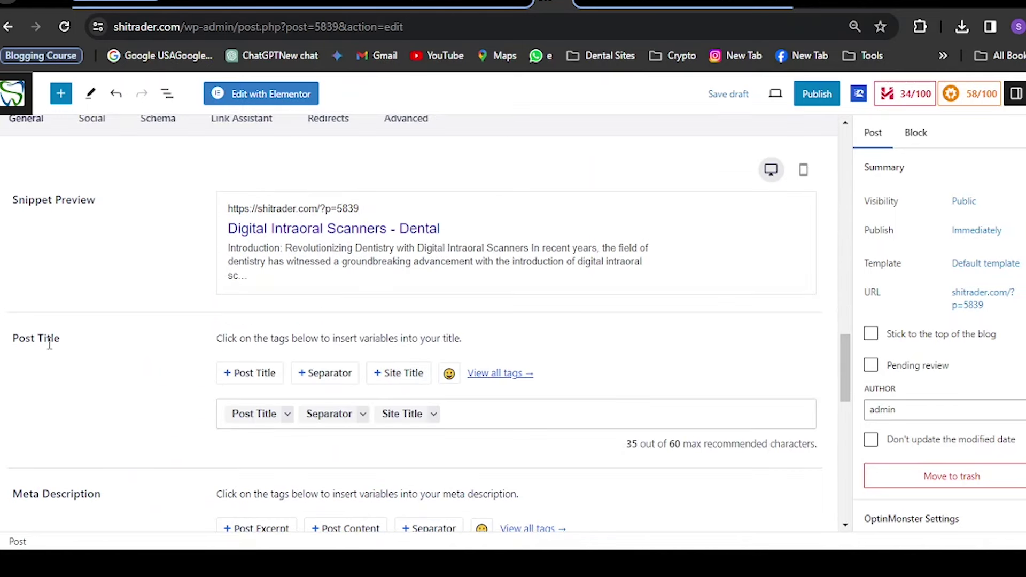
left_click(478, 413)
left_click_drag(477, 413, 219, 398)
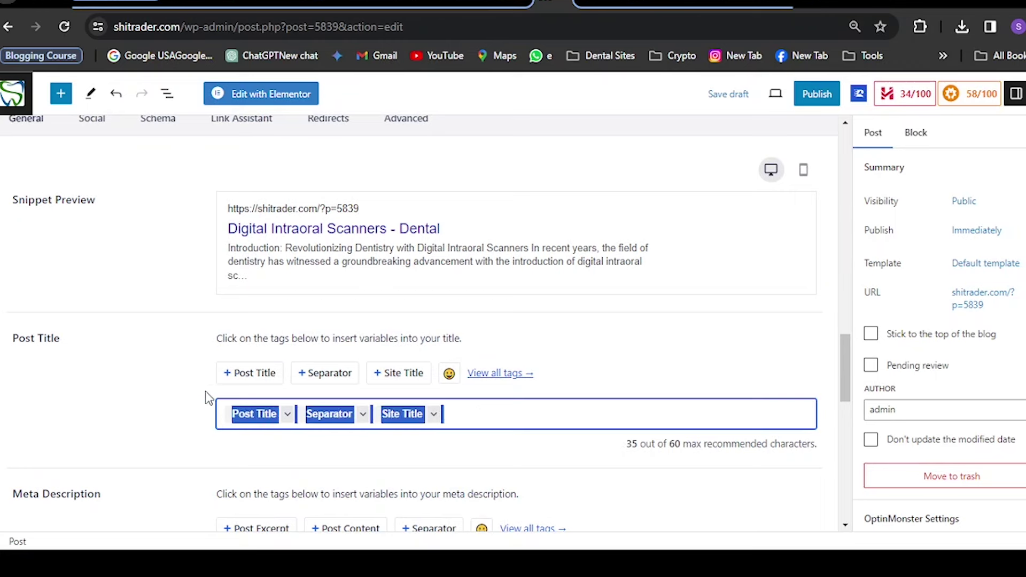
key("BackSpace")
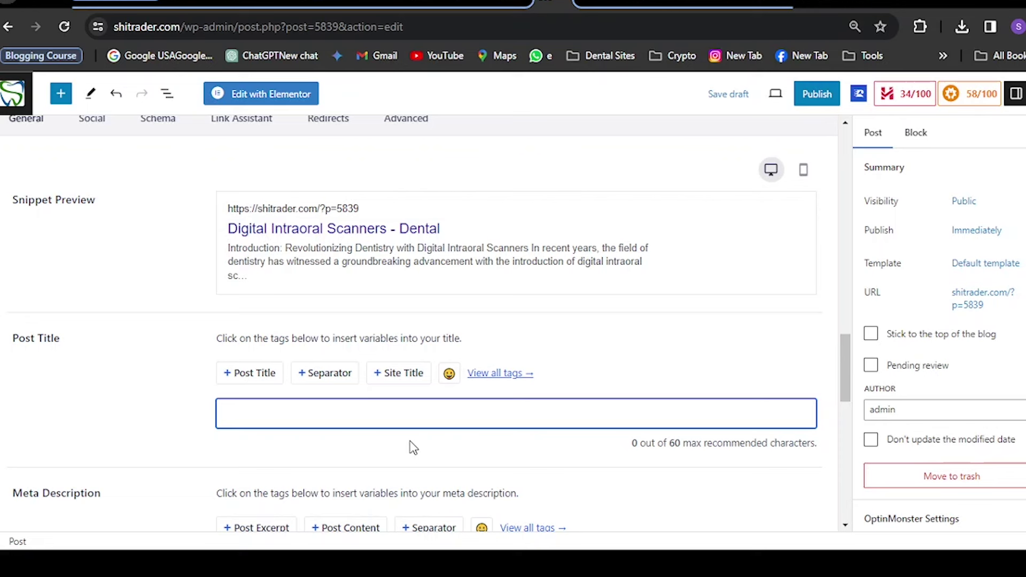
type("Digital Intraoral Scanners")
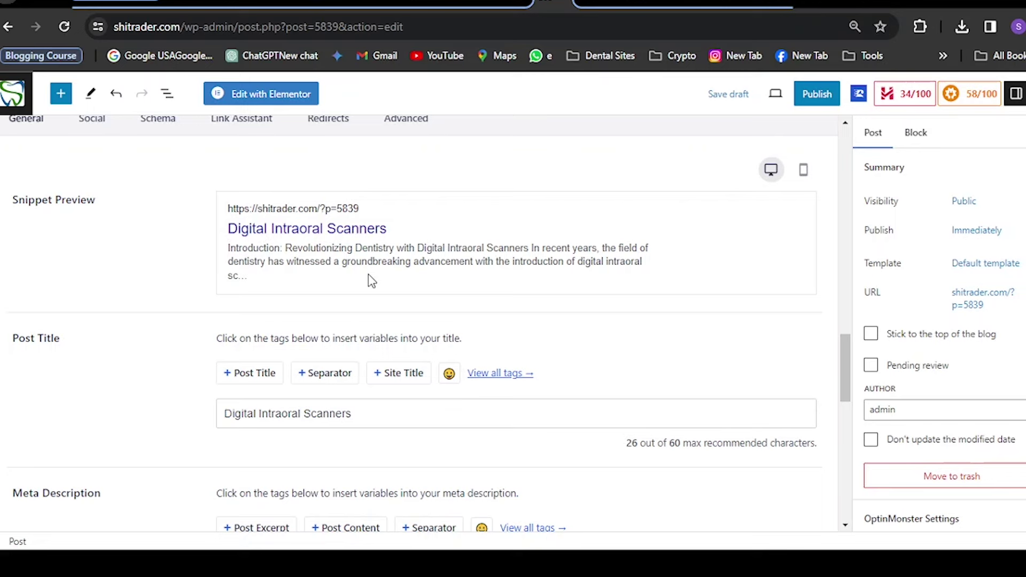
- Remove the Post Excerpt tag from the AIOSEO meta description and leave the field ready for new text
scroll(367, 274, "down", 5)
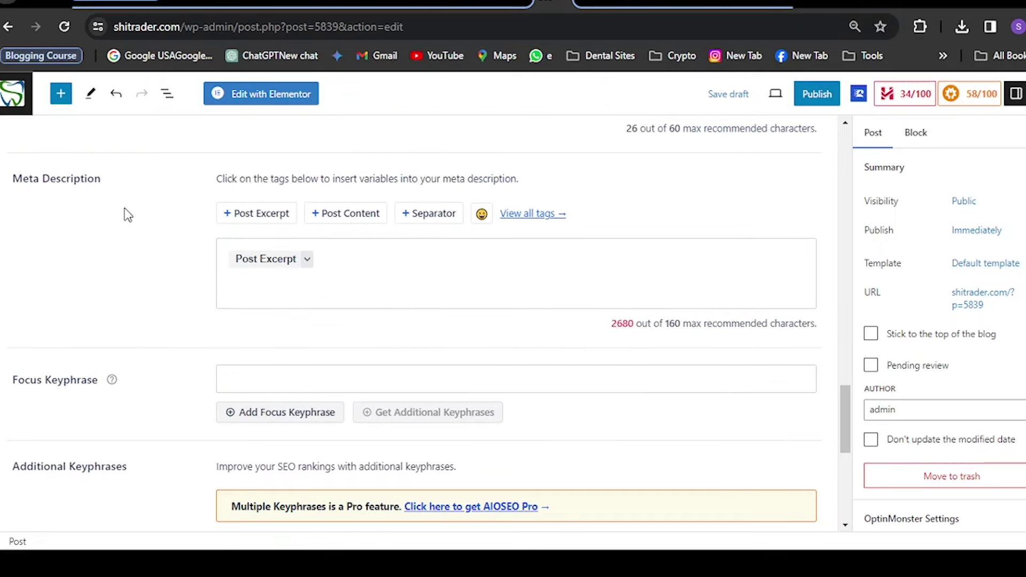
left_click_drag(360, 271, 225, 257)
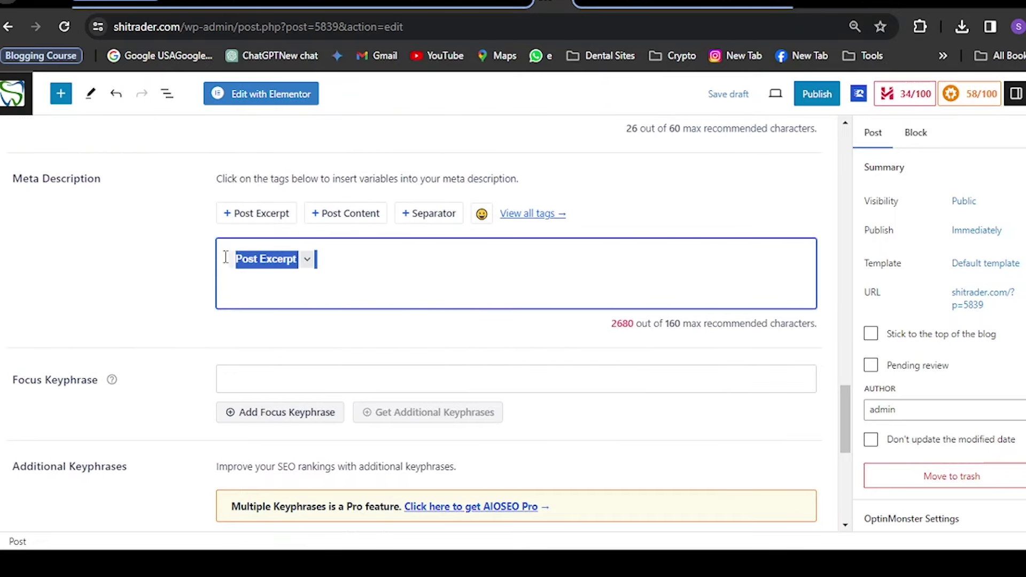
key("BackSpace")
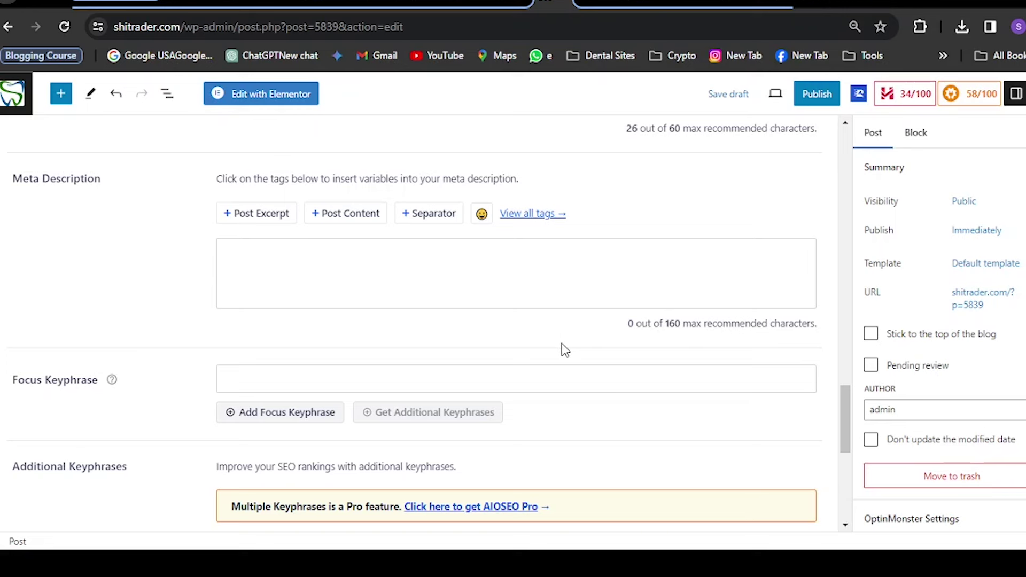
key("Tab")
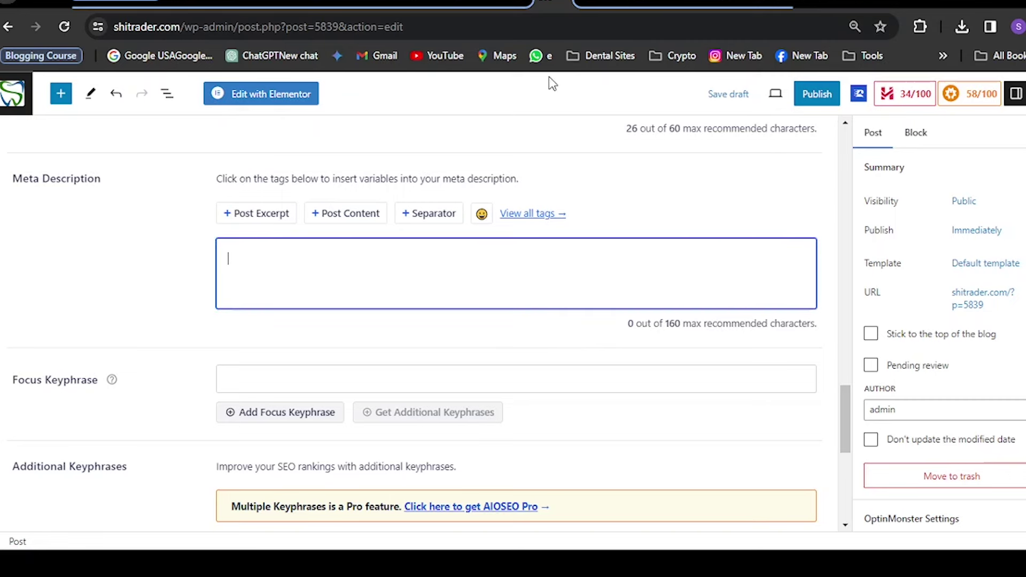
- Switch to the ChatGPT conversation containing the digital intraoral scanners article and go to the end of its text
left_click(843, 10)
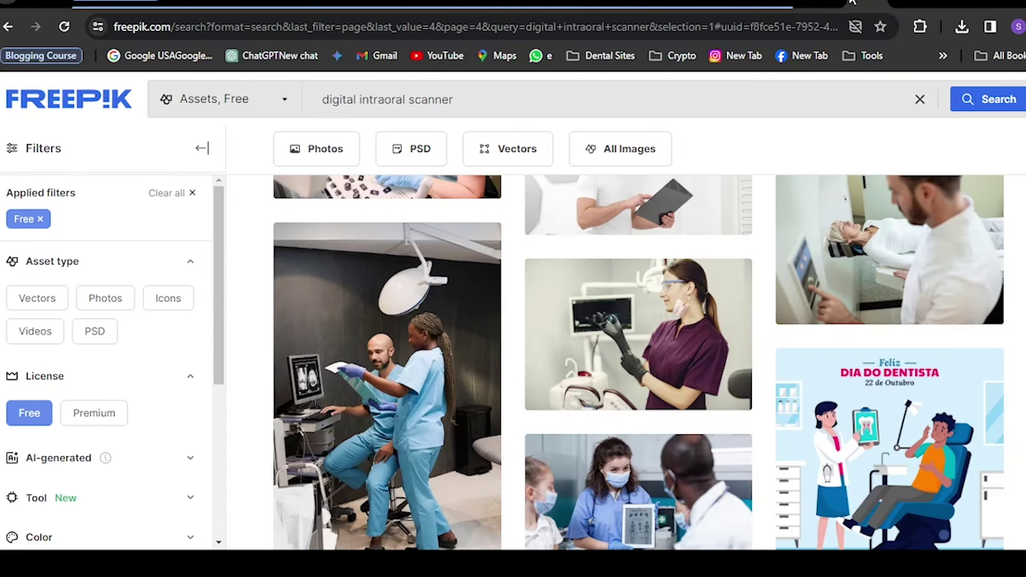
key("ctrl+l")
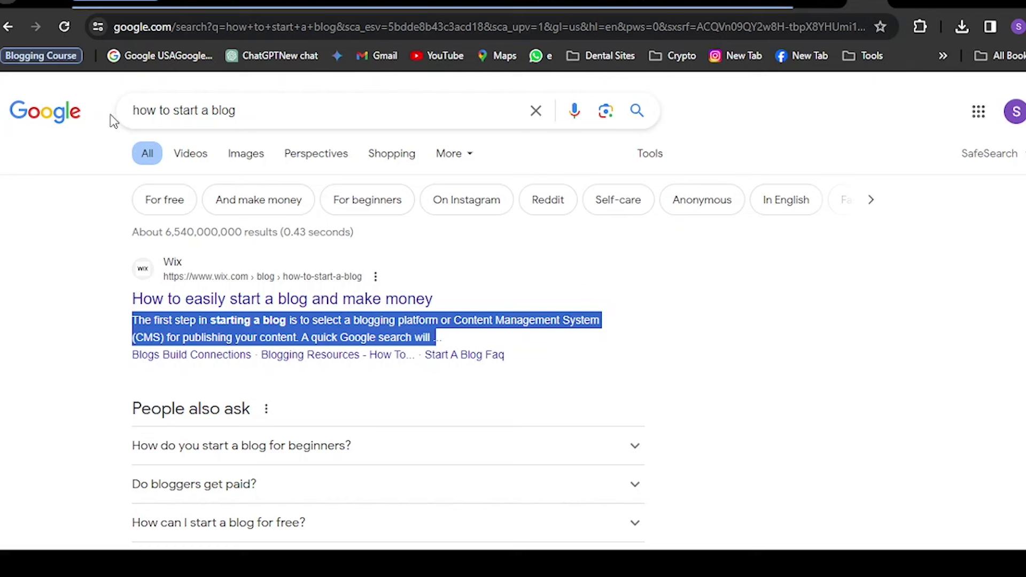
left_click(265, 110)
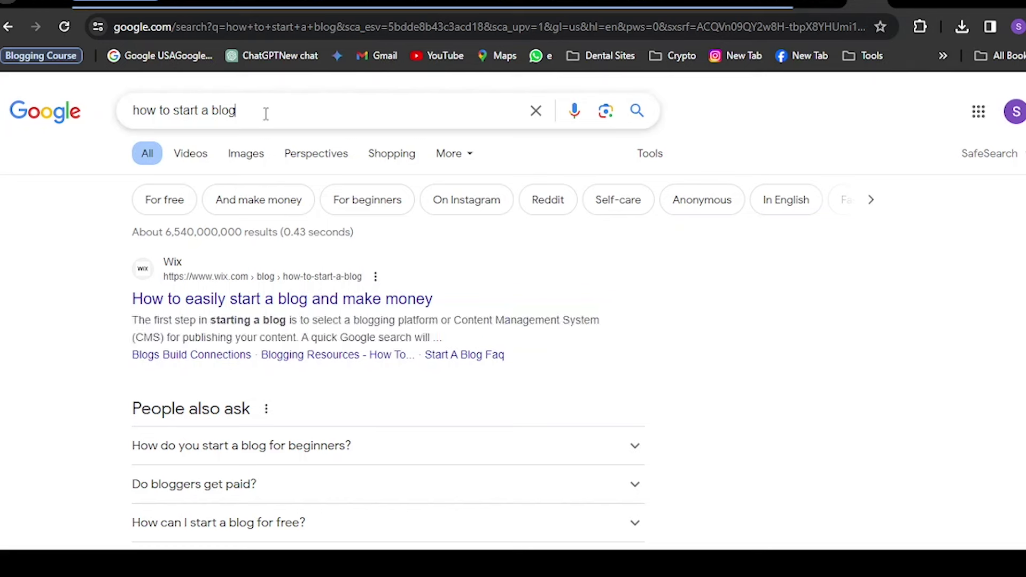
left_click(59, 284)
scroll(297, 410, "down", 15)
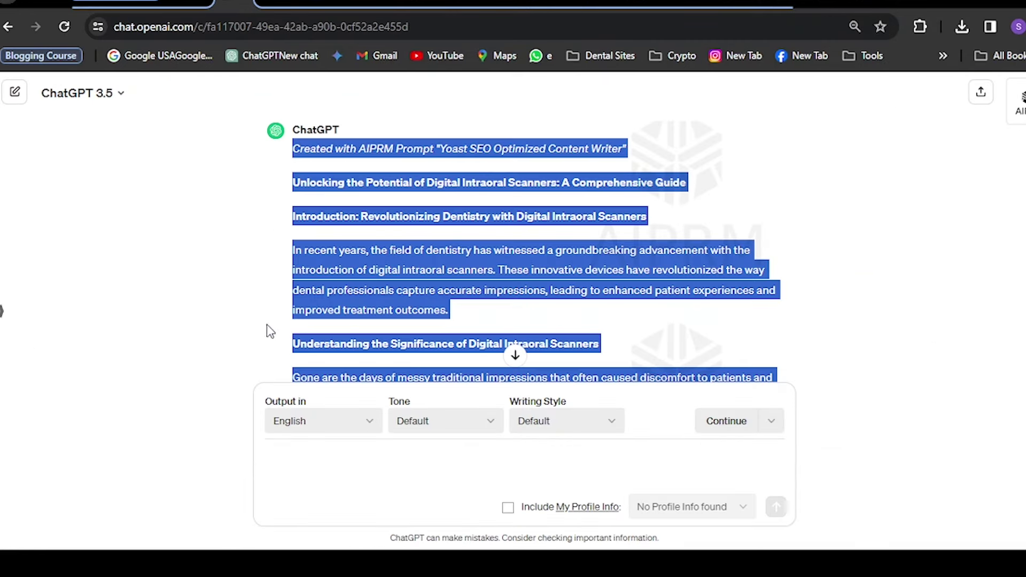
left_click(279, 282)
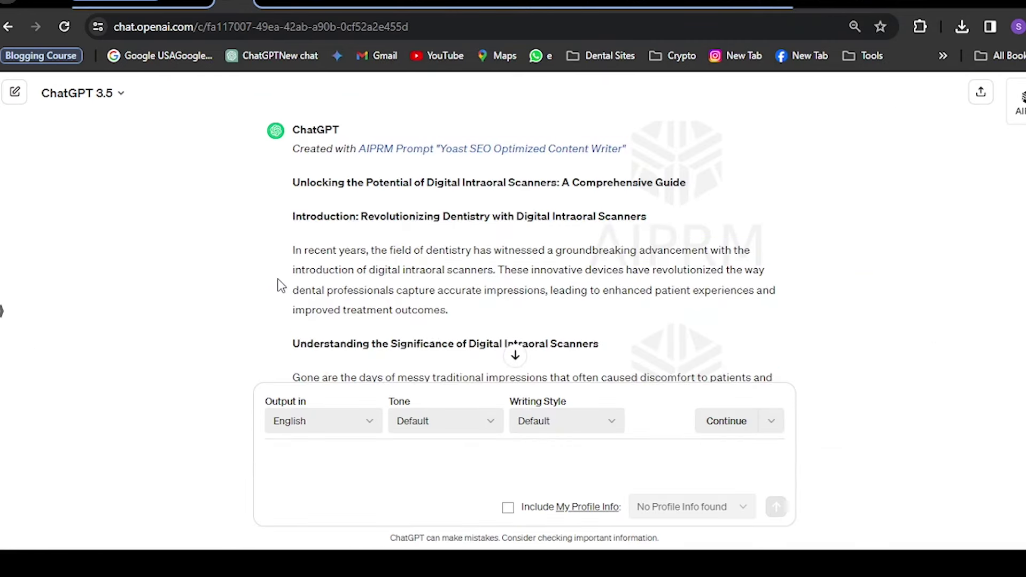
scroll(363, 342, "down", 10)
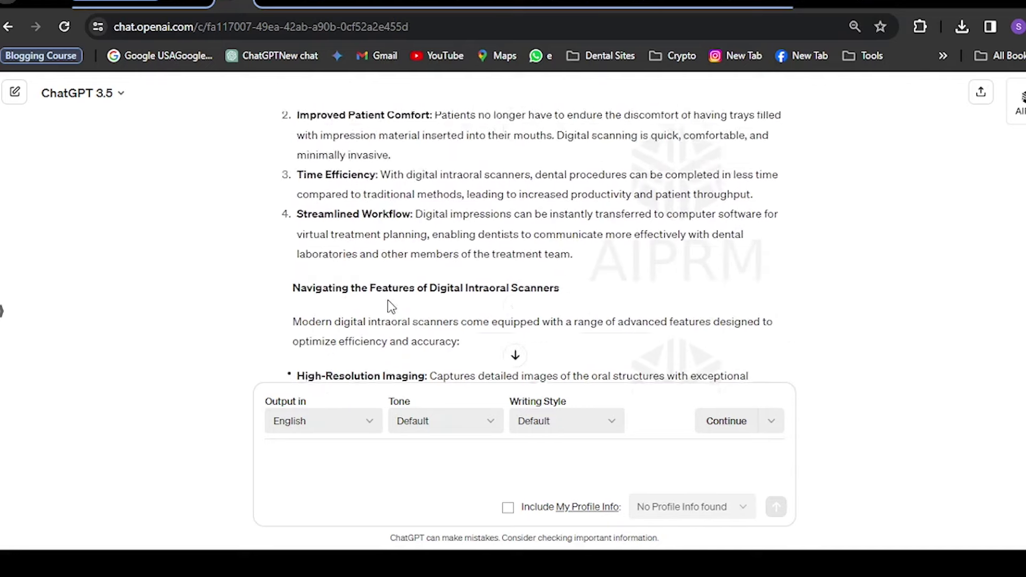
scroll(389, 303, "down", 3)
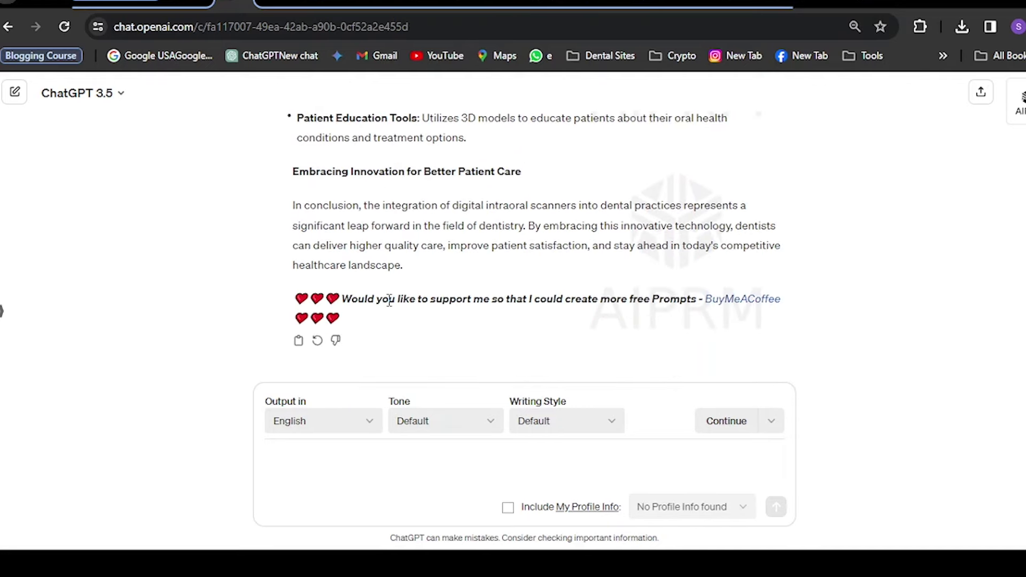
- Send ChatGPT the prompt "write meta description" for the article and view the reply
left_click(393, 458)
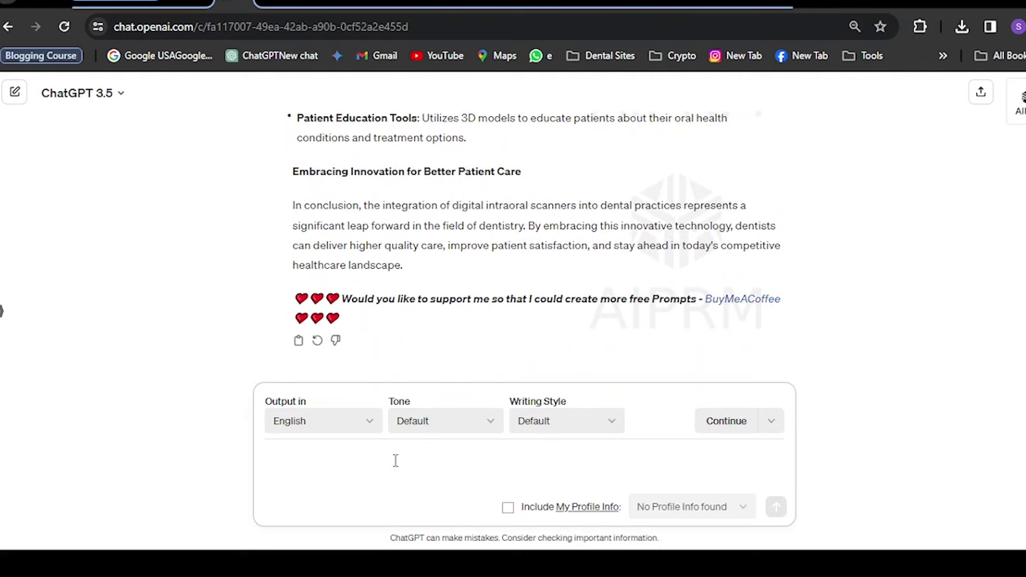
type("write meta description")
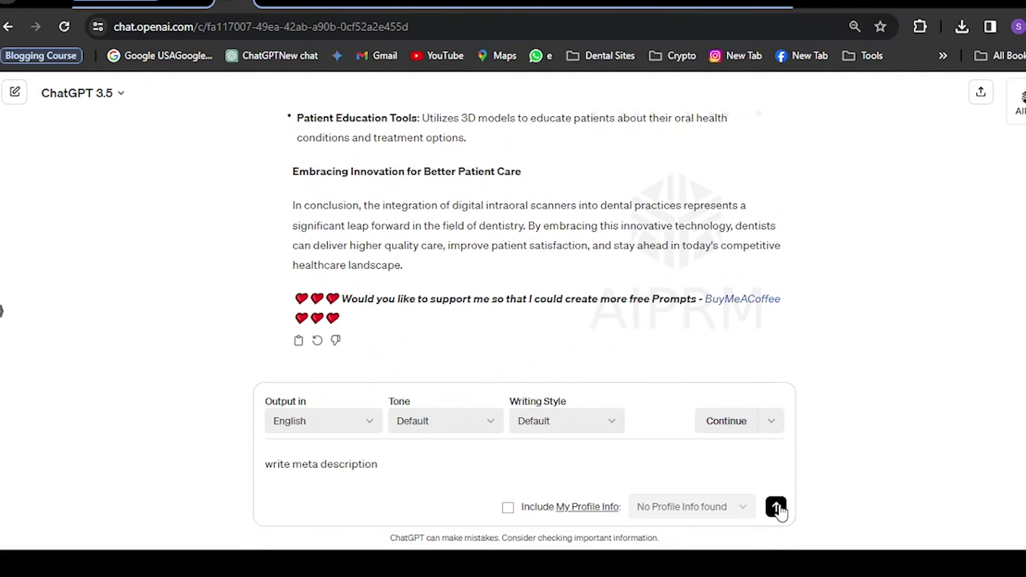
left_click(775, 508)
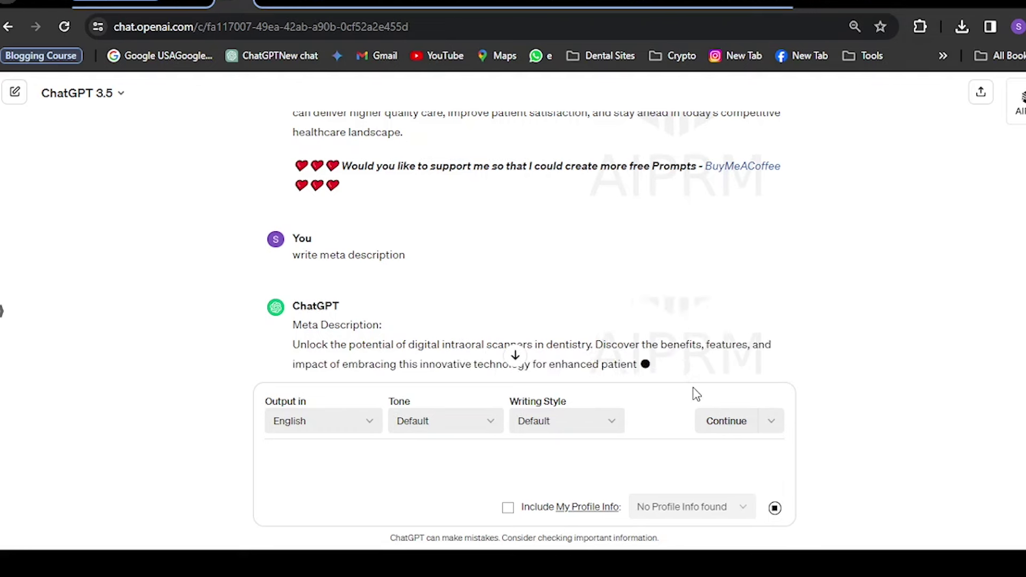
scroll(710, 367, "down", 2)
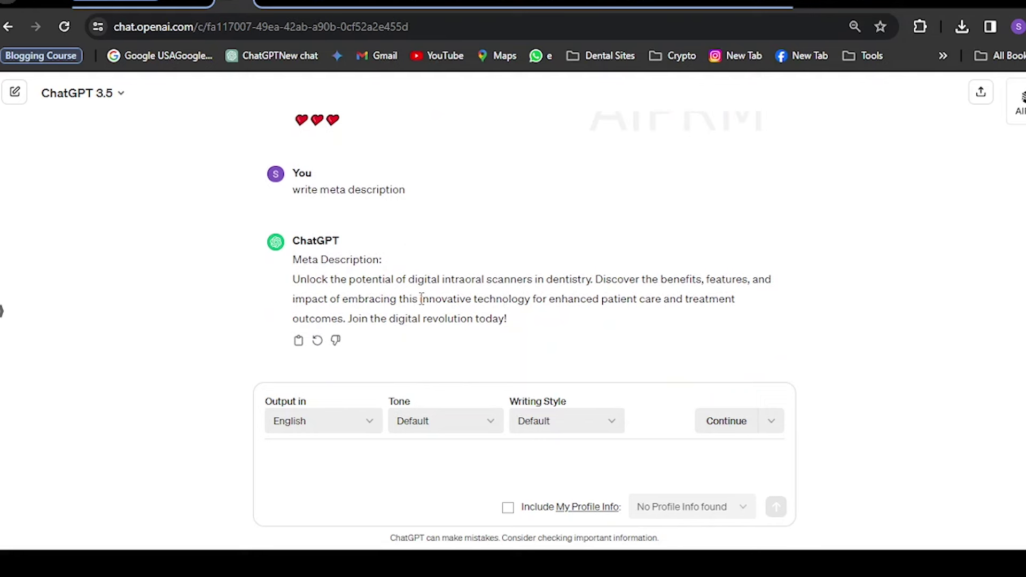
- Request a shorter meta description from ChatGPT with the prompt "write in short"
left_click(378, 463)
type("s")
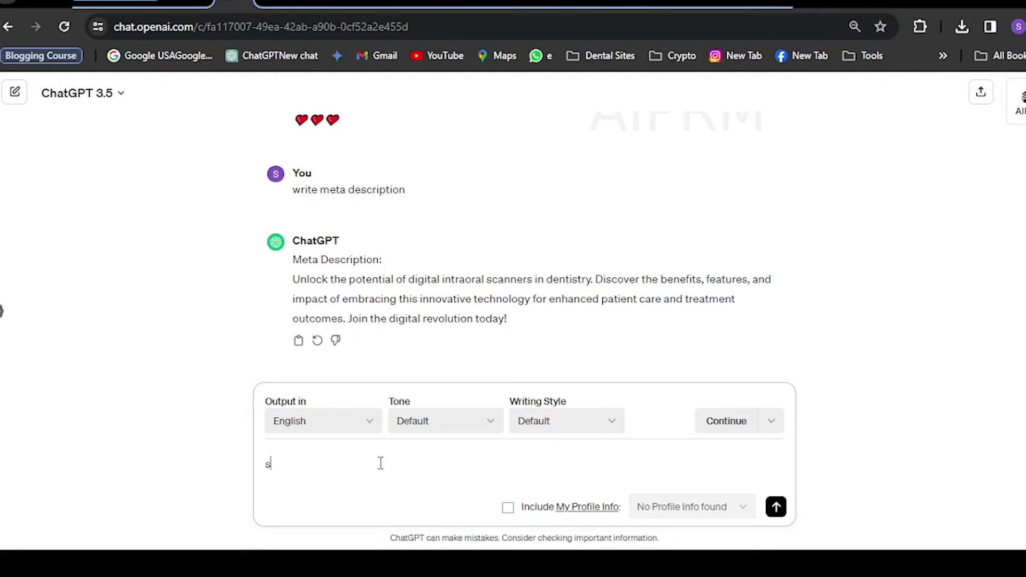
type("hort ")
type("write ")
type("in short")
left_click(775, 506)
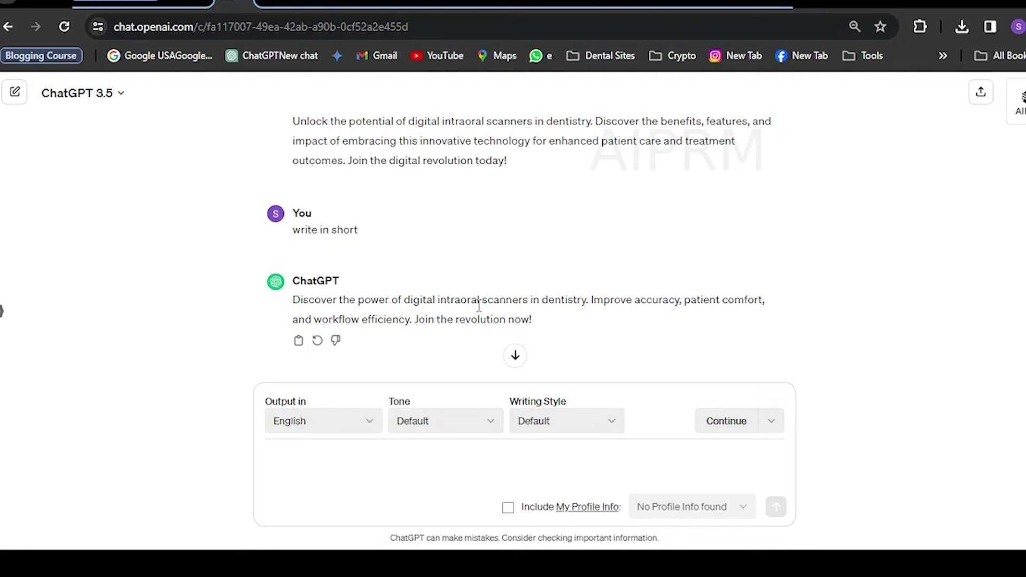
- Copy ChatGPT's short description, from "Discover the power" to "Join the revolution now", into the WordPress post's meta description
left_click_drag(294, 300, 531, 336)
key("ctrl+c")
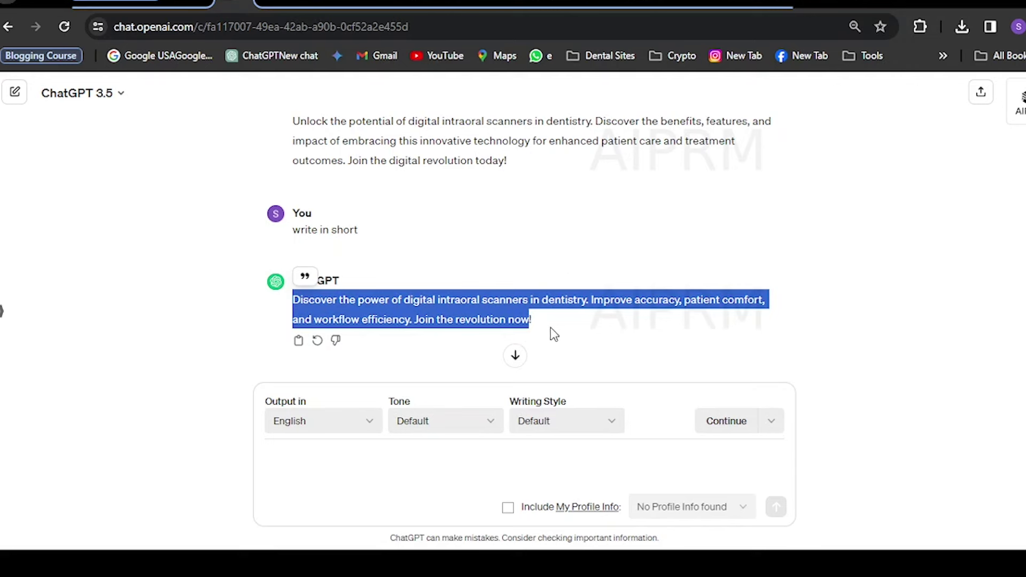
key("ctrl+Tab")
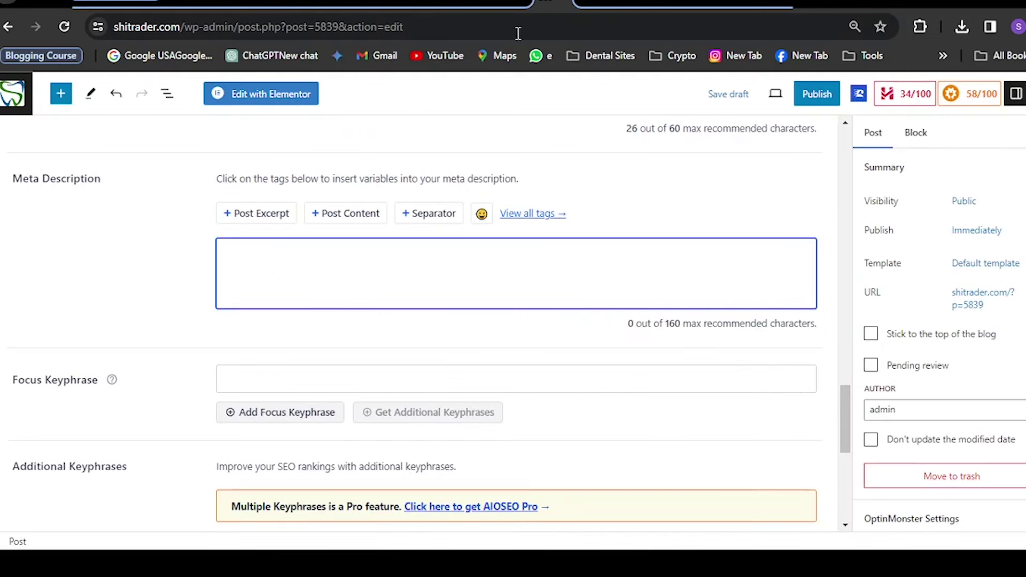
key("ctrl+v")
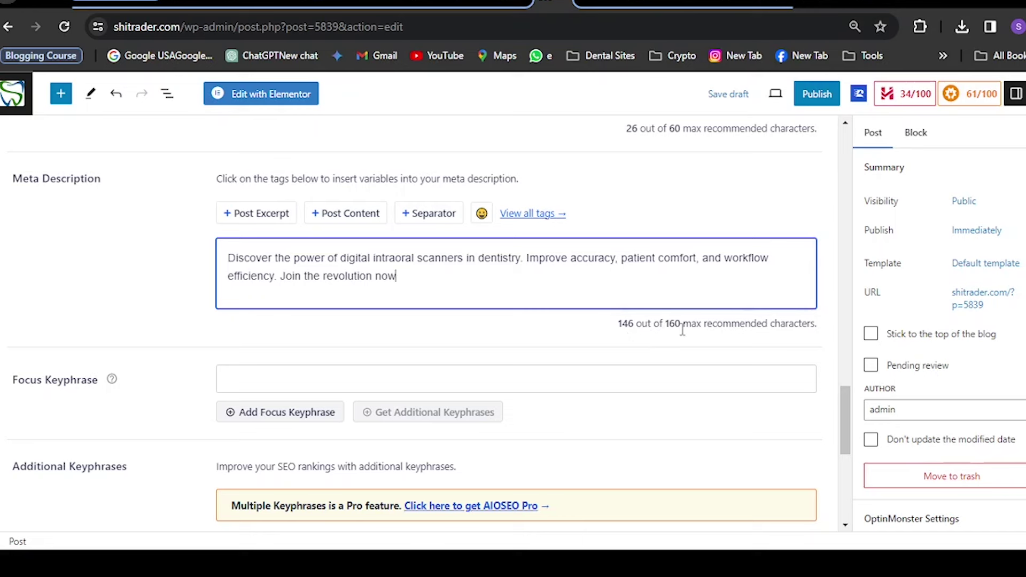
left_click(651, 339)
- Upload the photo of a dentist showing an older patient a dental scan for use as the post's featured image
scroll(933, 287, "down", 3)
scroll(933, 287, "down", 10)
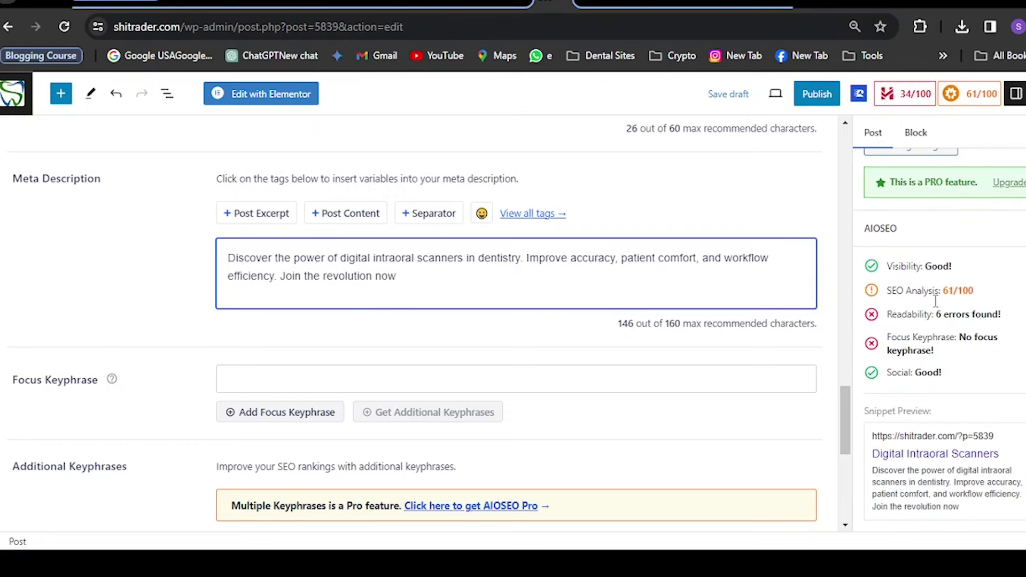
scroll(939, 315, "down", 11)
scroll(941, 321, "up", 5)
scroll(941, 321, "down", 3)
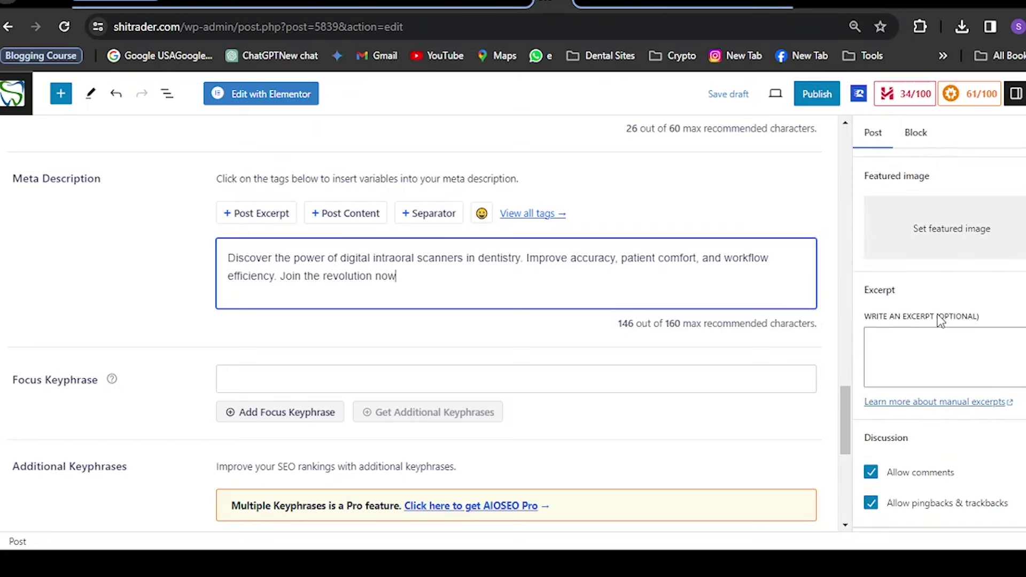
left_click(962, 234)
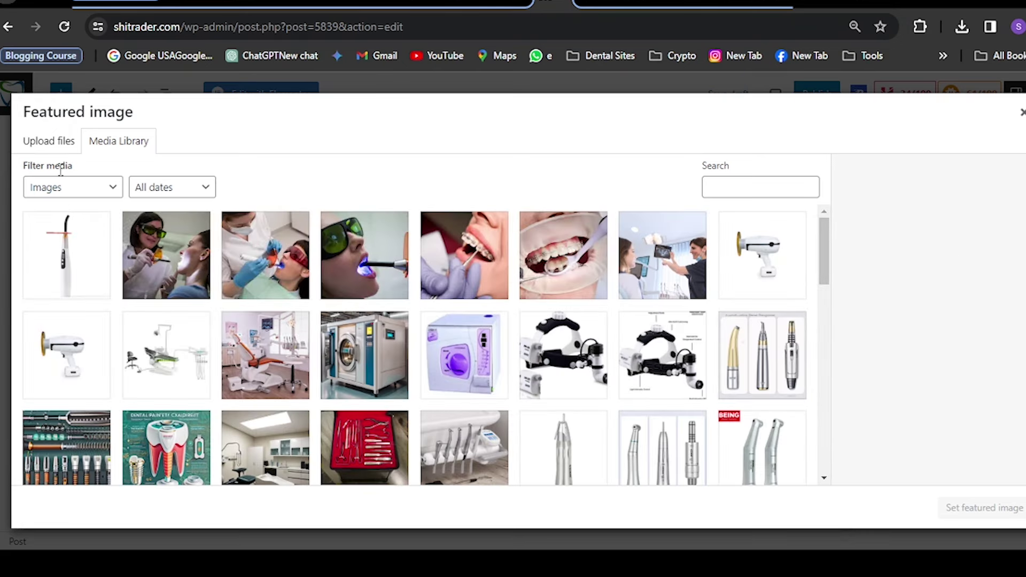
left_click(53, 142)
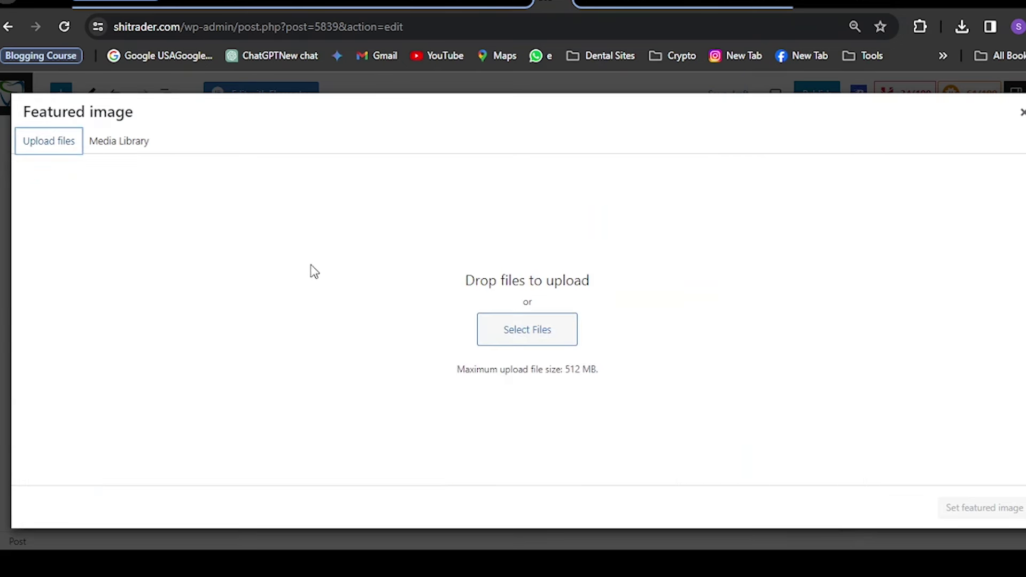
left_click(546, 338)
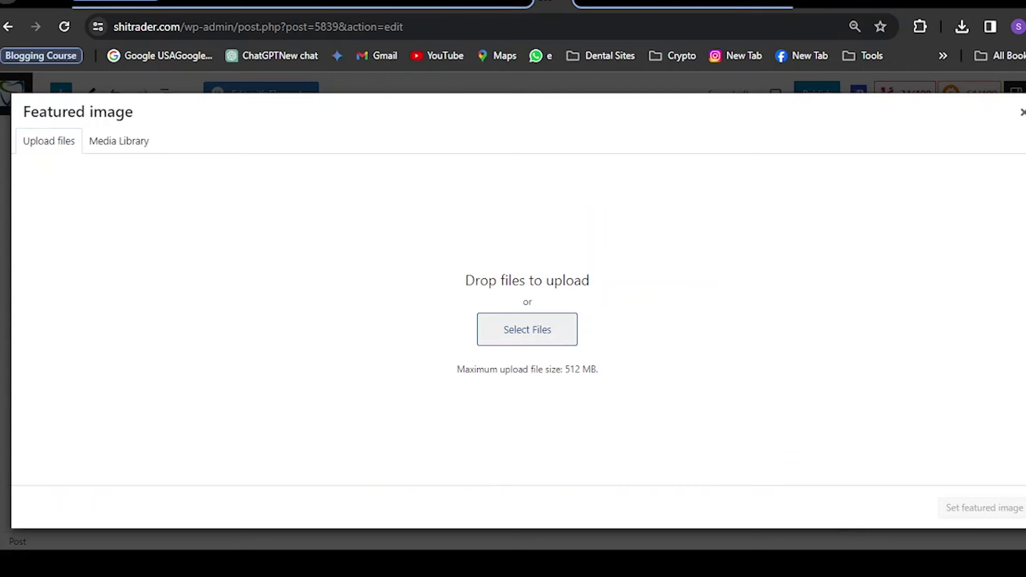
- Give the uploaded photo the alt text and description "Digital Intraoral Scanners" and set it as the featured image
scroll(866, 425, "down", 3)
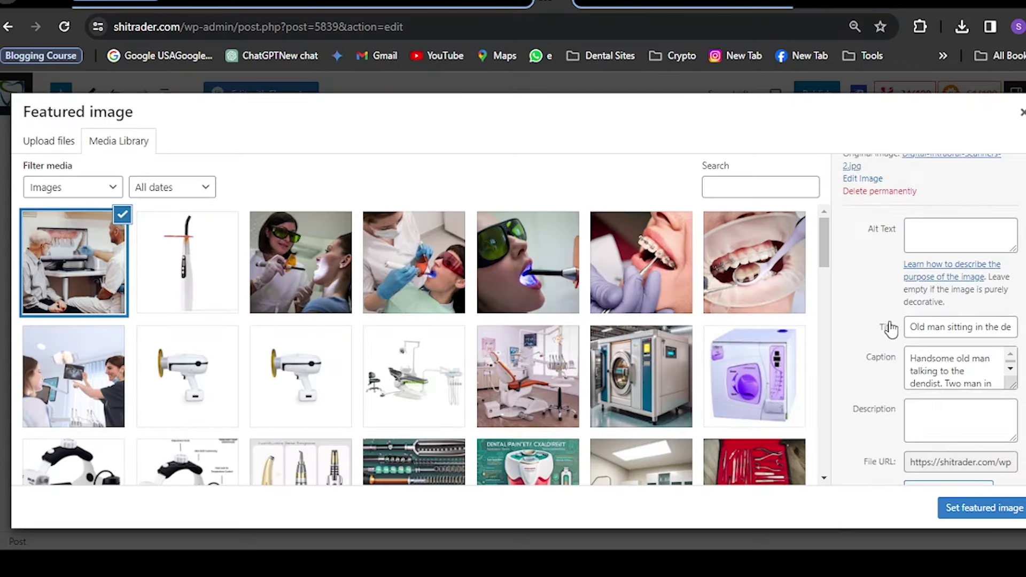
left_click(934, 233)
type("Digital Intraoral Scanners")
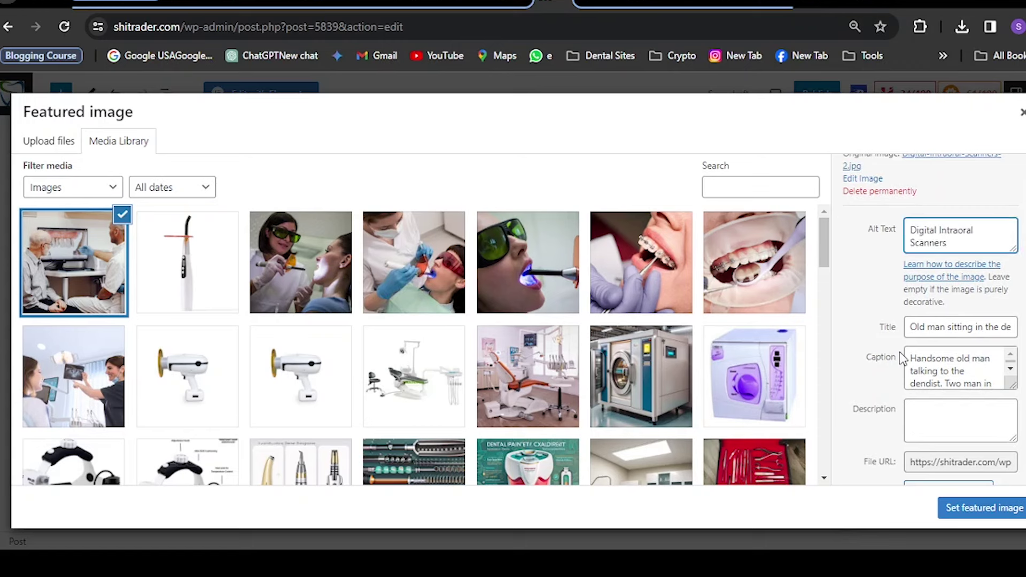
scroll(932, 411, "down", 1)
left_click(939, 383)
type("Digital Intraoral Scanners")
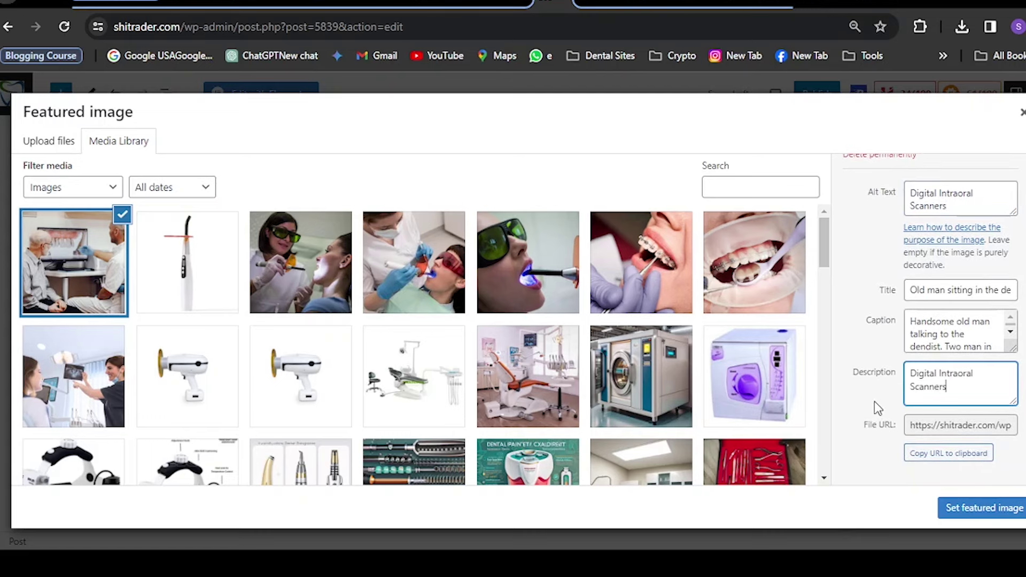
left_click(960, 515)
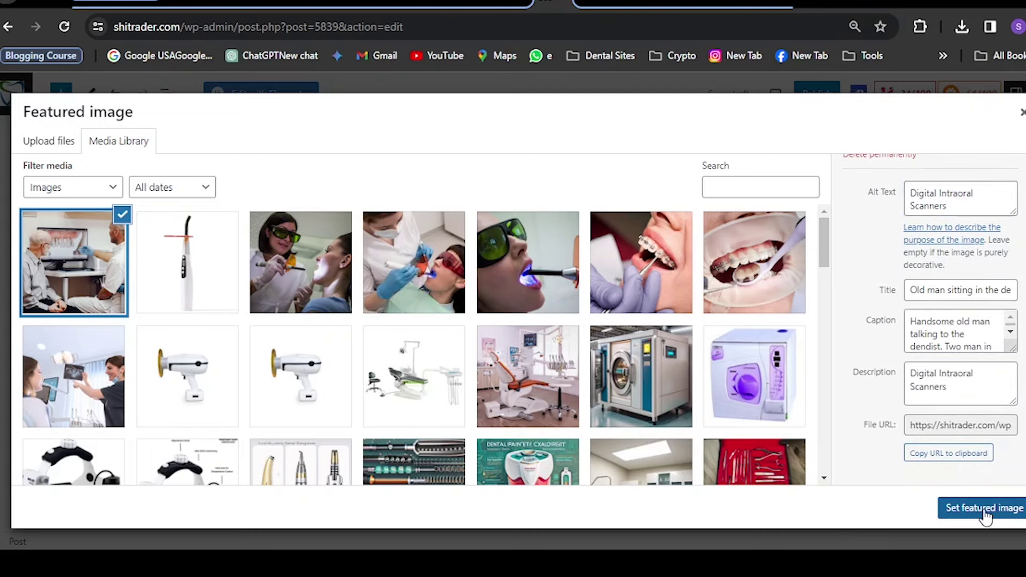
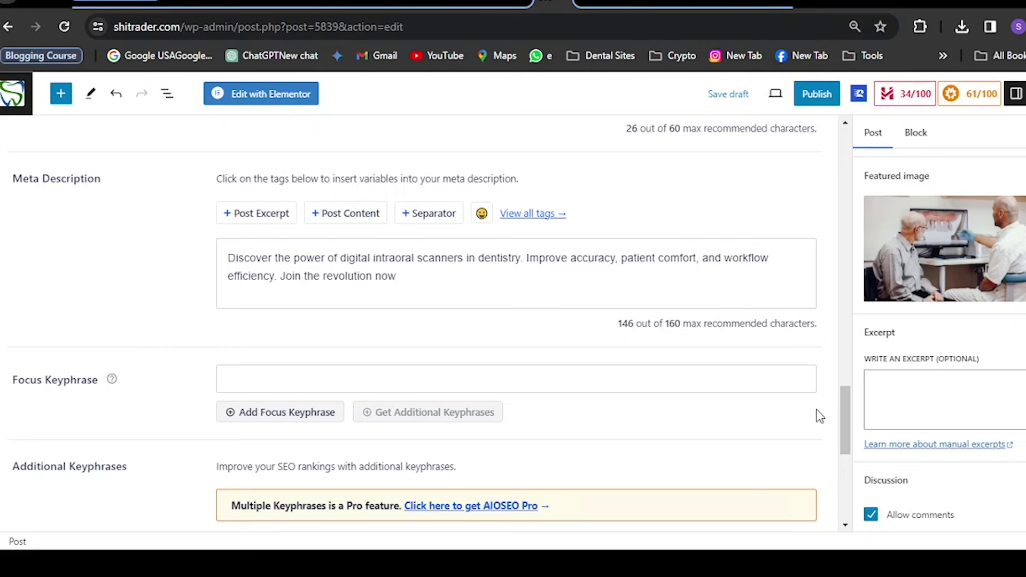
- Review the post's article text from the title through to the conclusion
scroll(440, 394, "up", 15)
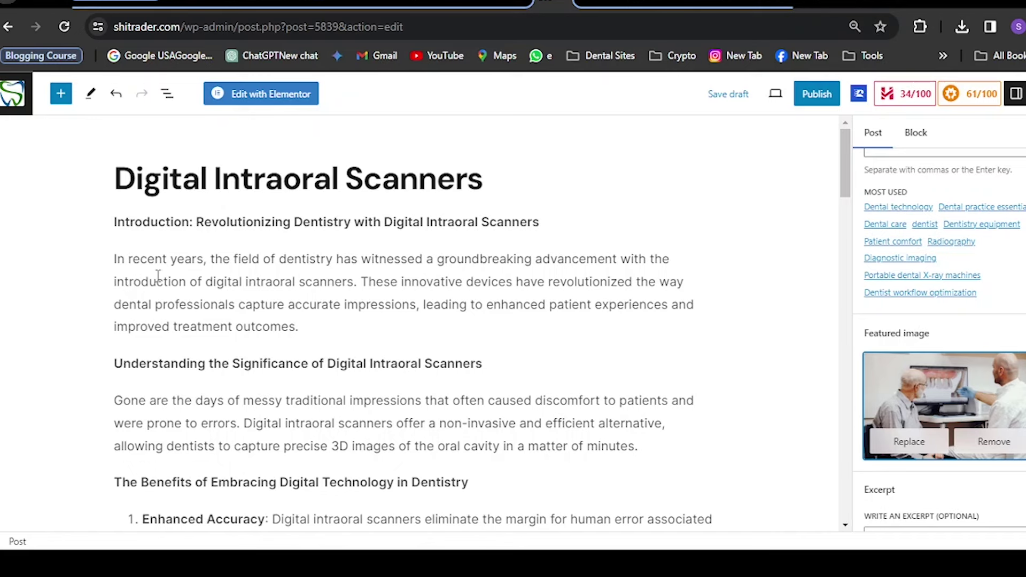
scroll(231, 276, "down", 5)
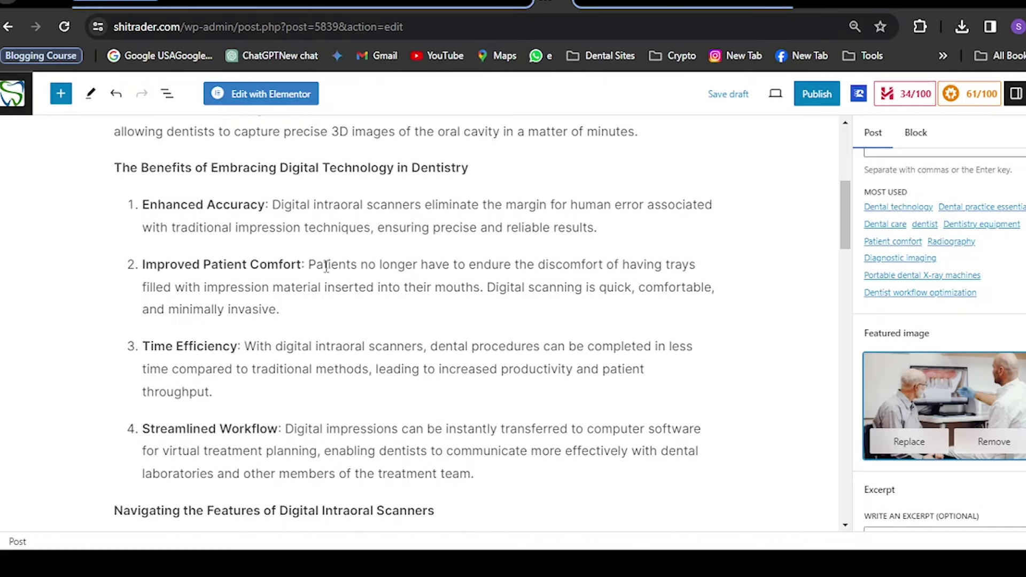
scroll(283, 340, "down", 5)
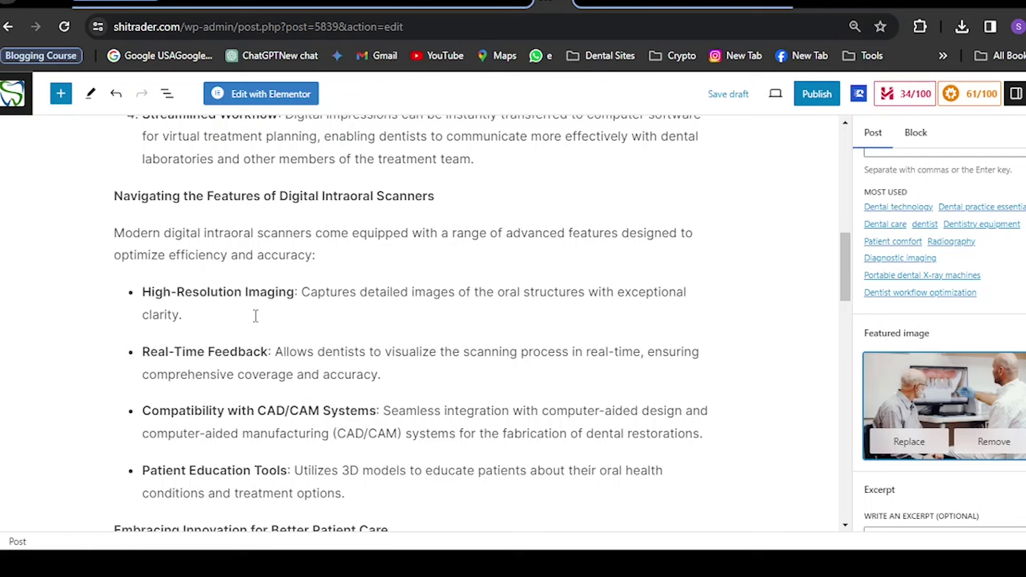
scroll(256, 316, "down", 3)
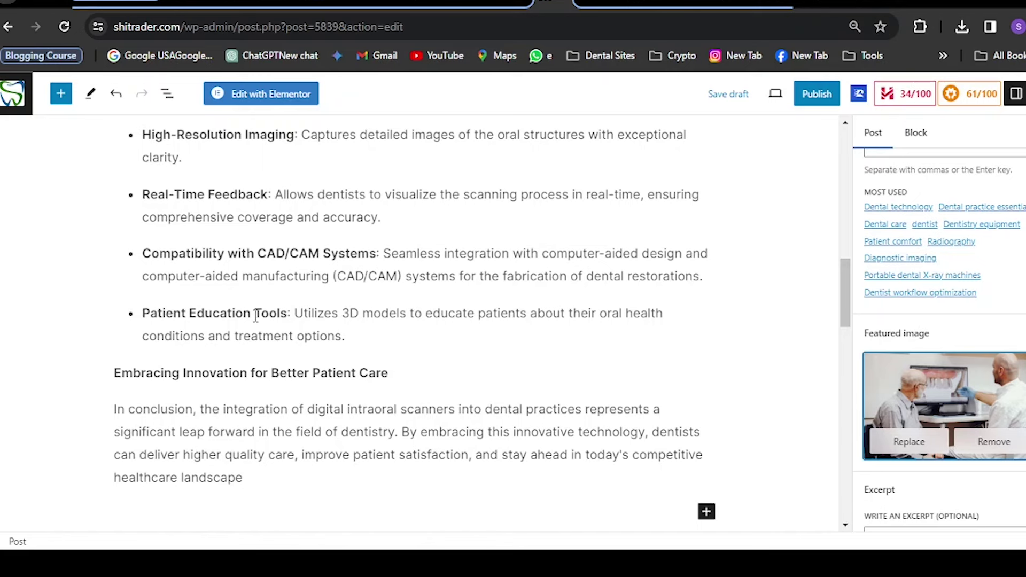
scroll(256, 316, "up", 15)
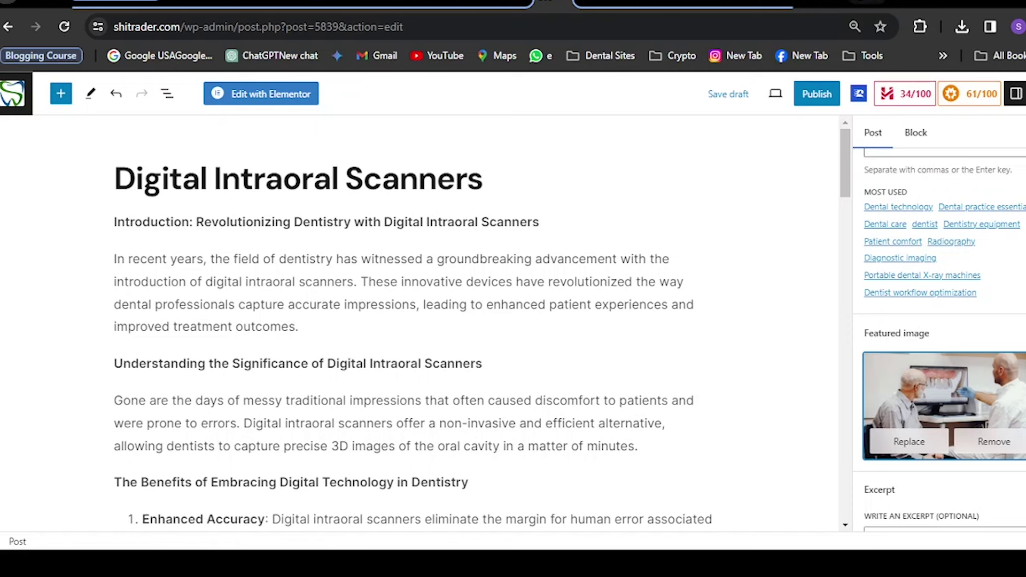
- Switch to the Dynamic dental digital intraoral scanner page and look through its product photos and features
key("ctrl+Tab")
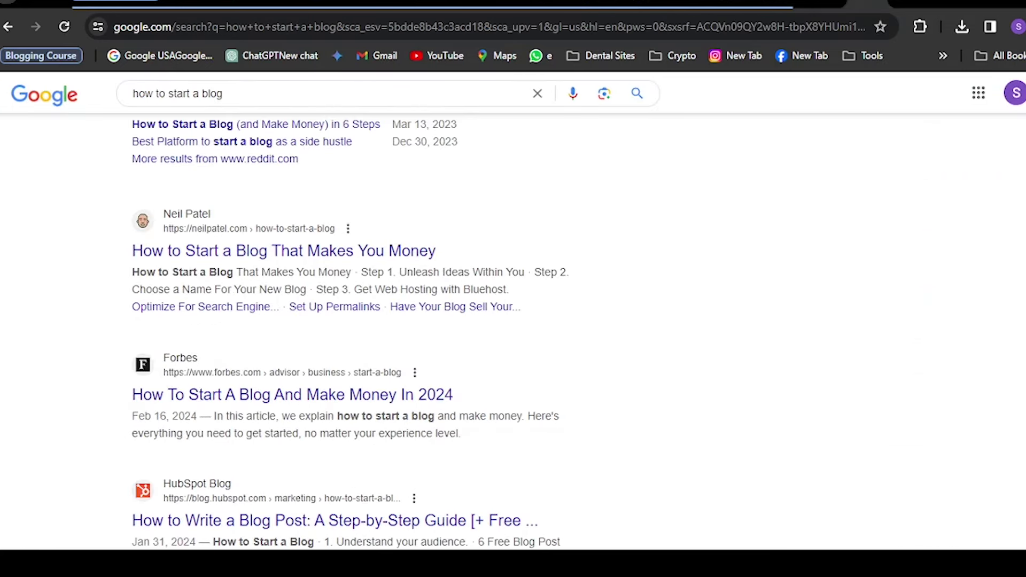
key("ctrl+Tab")
scroll(642, 372, "down", 10)
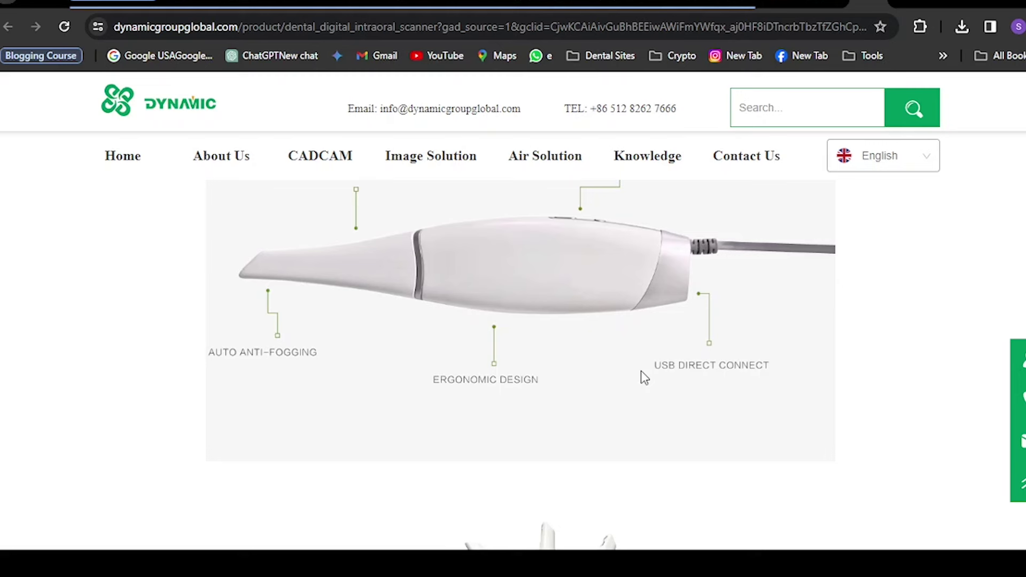
scroll(608, 334, "down", 8)
scroll(632, 348, "up", 5)
scroll(632, 348, "up", 3)
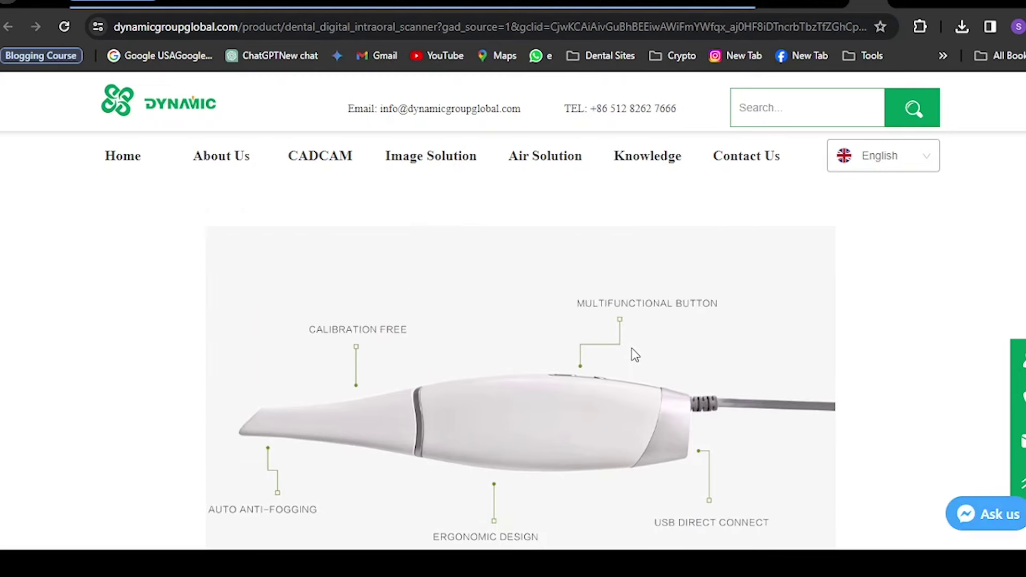
scroll(632, 348, "down", 7)
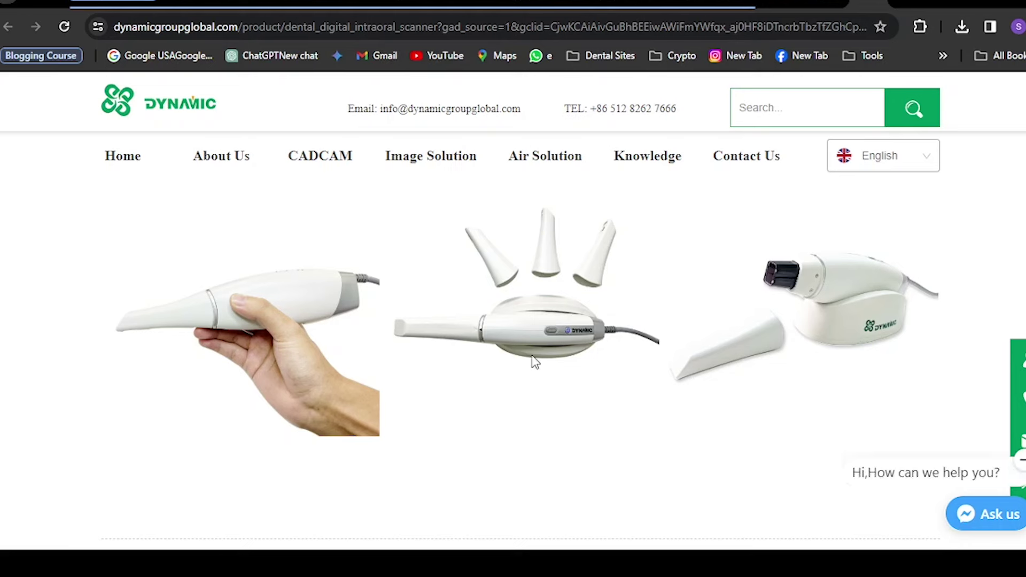
scroll(557, 331, "down", 5)
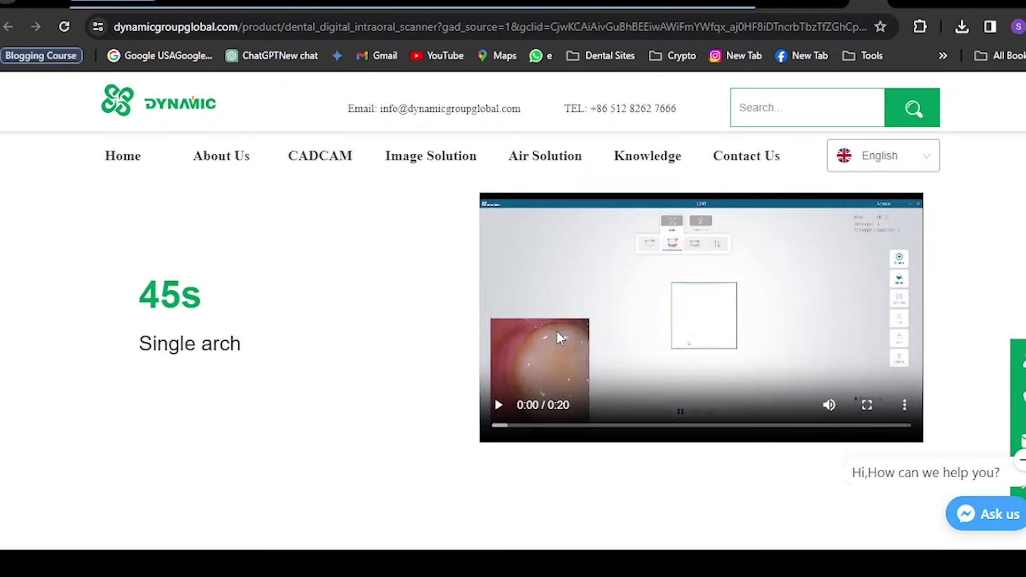
scroll(556, 300, "up", 3)
- View the photo of the scanner with three spare tips on its own, and close it along with the product page
left_click(554, 267)
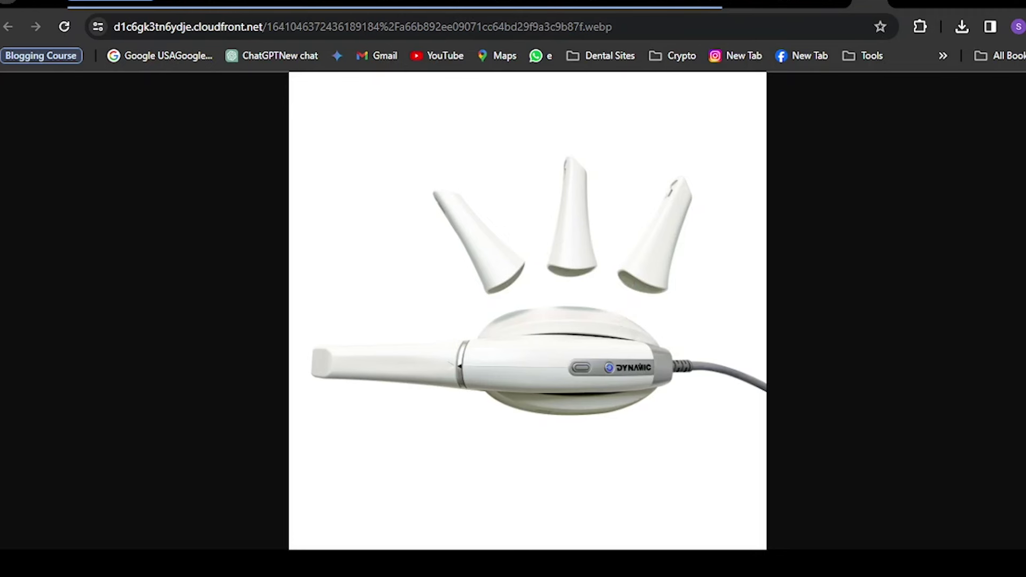
key("ctrl+w")
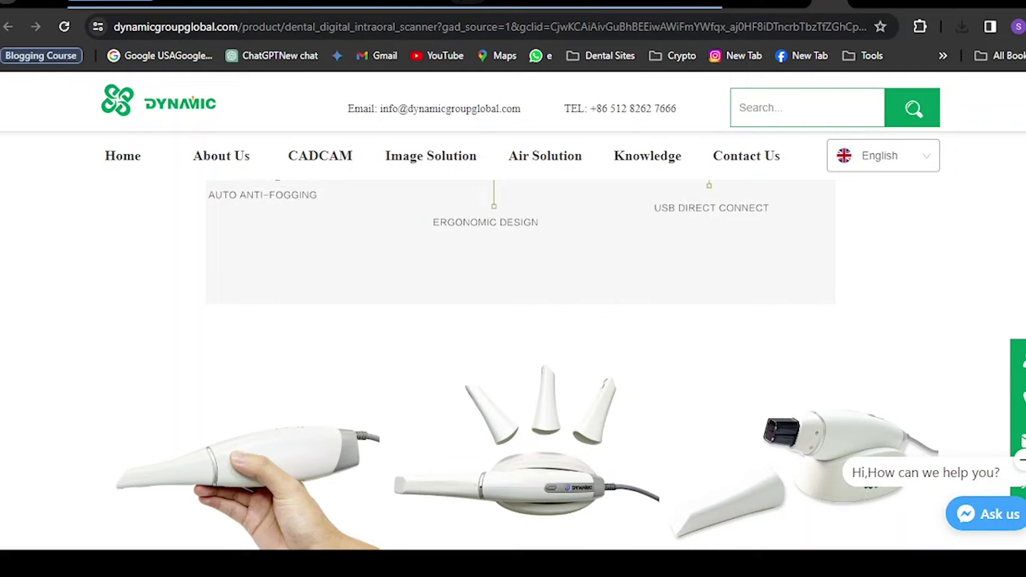
key("ctrl+w")
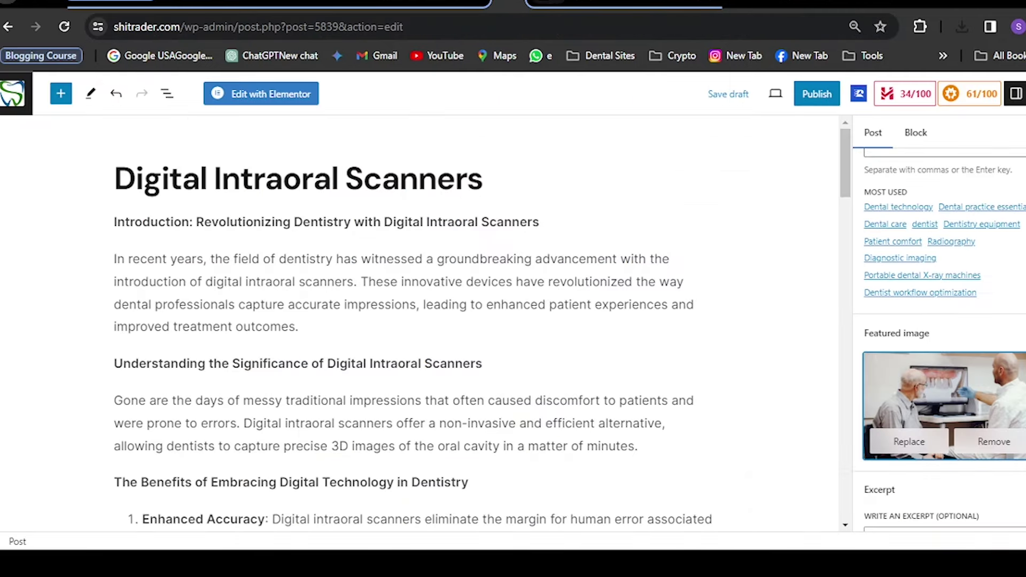
- Add an image block after the post's conclusion and upload the photo of the dentist and older patient into it
scroll(432, 278, "down", 15)
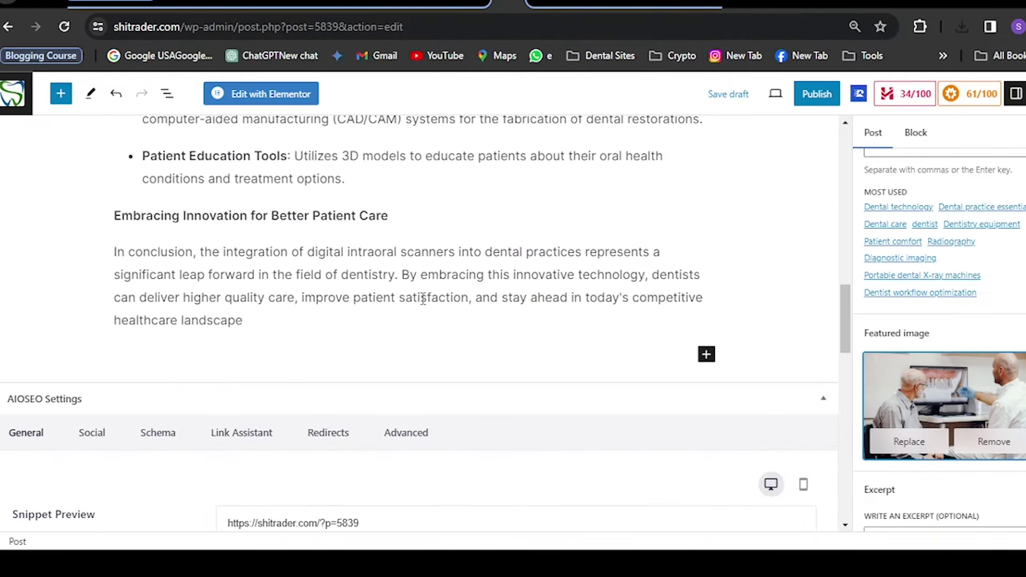
scroll(423, 298, "up", 3)
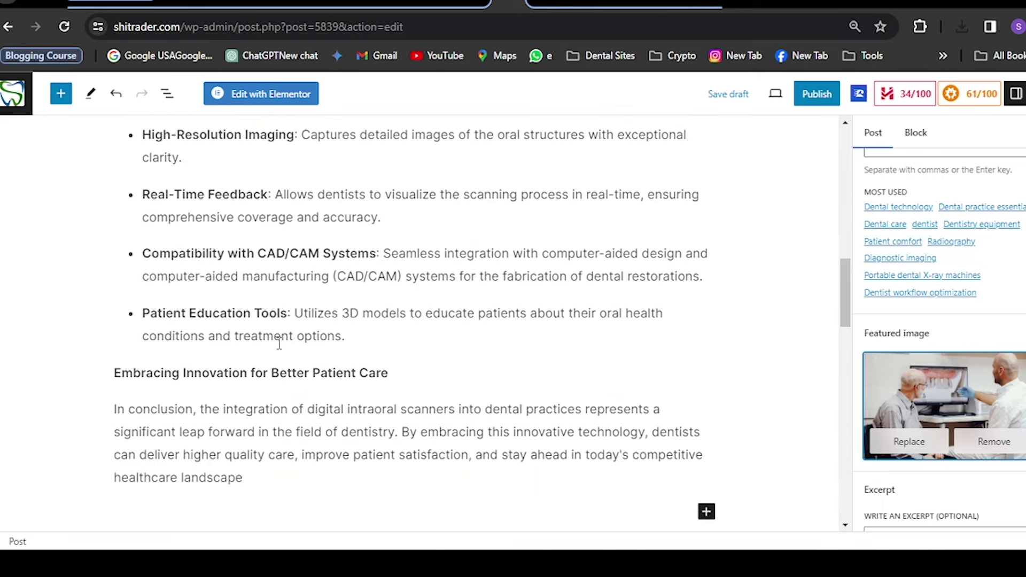
scroll(405, 396, "down", 3)
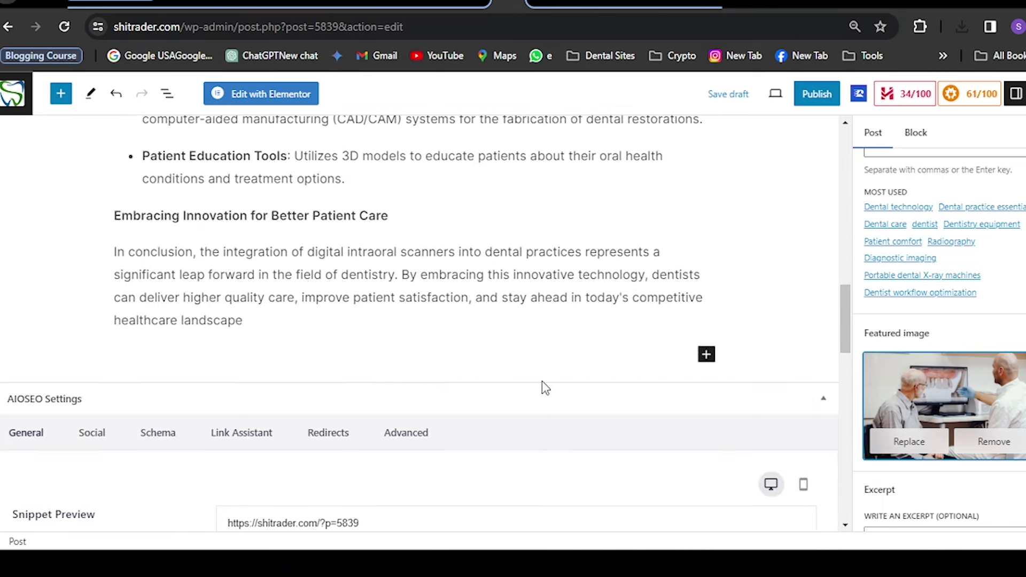
left_click(706, 355)
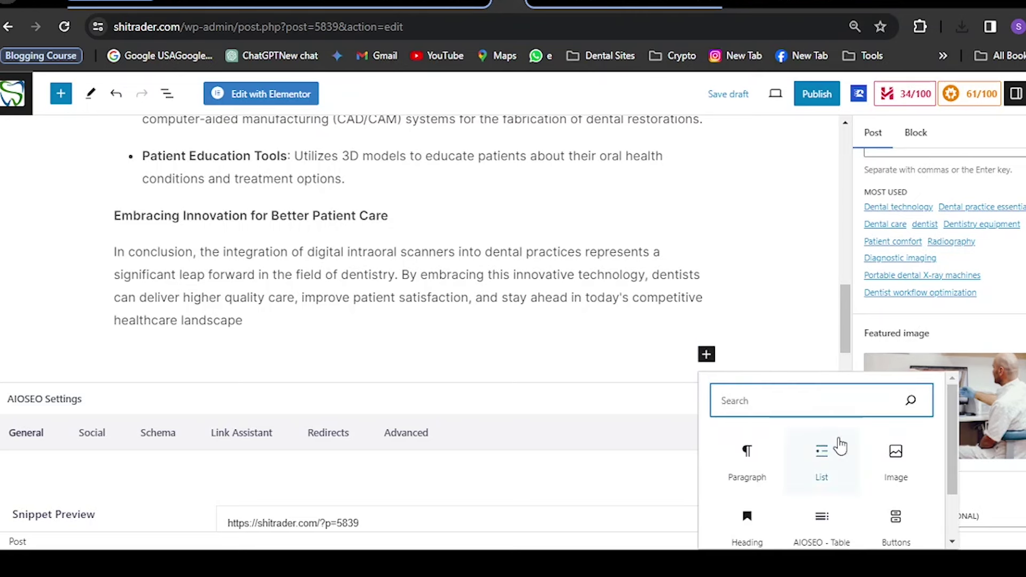
left_click(895, 459)
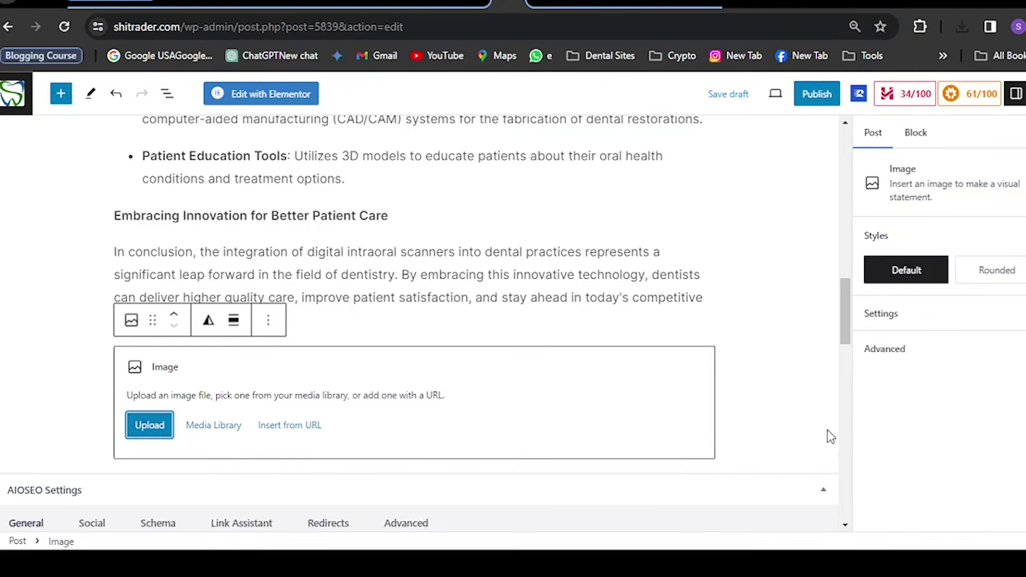
left_click(149, 438)
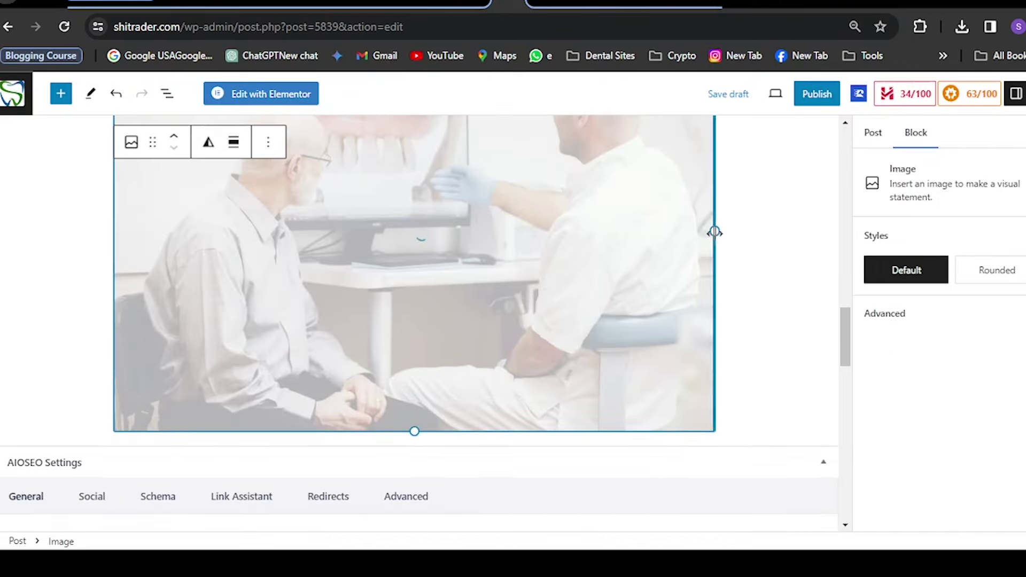
- Shrink the image below the conclusion to about half the width of the post content
left_click_drag(714, 230, 409, 237)
scroll(592, 297, "up", 3)
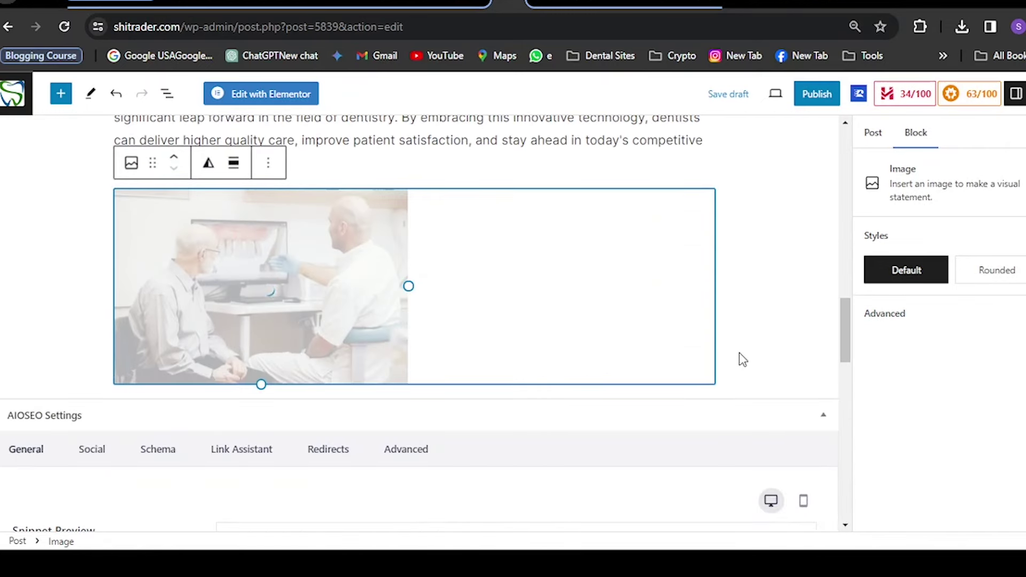
scroll(629, 379, "down", 3)
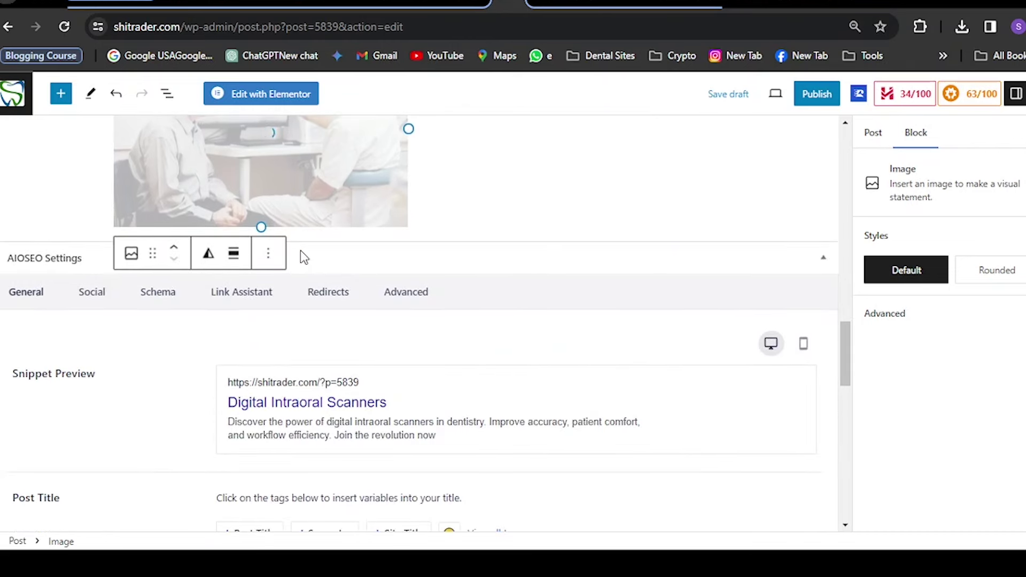
left_click(646, 252)
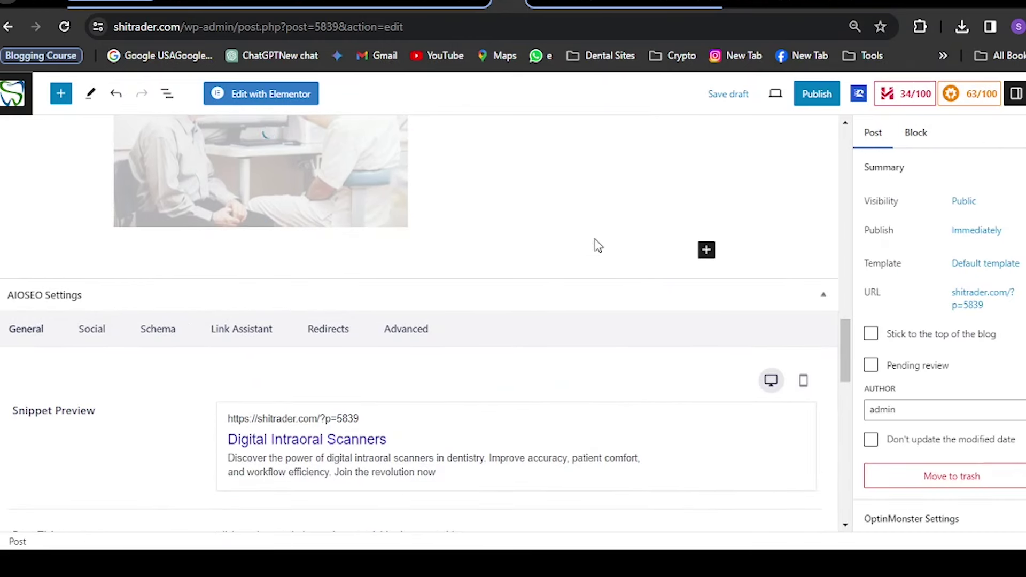
- Add a Buttons block below the image at the end of the post
left_click(705, 251)
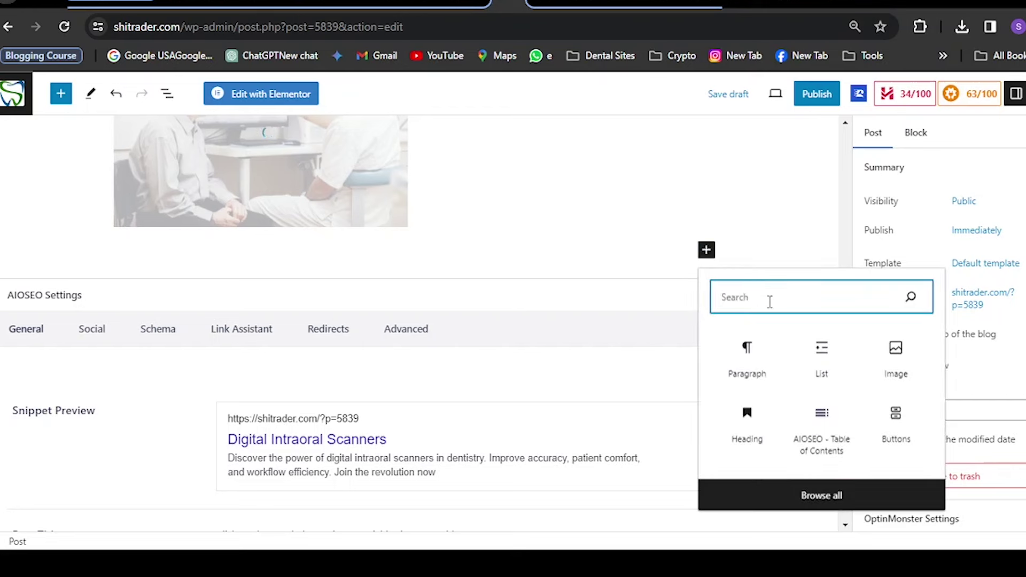
type("button")
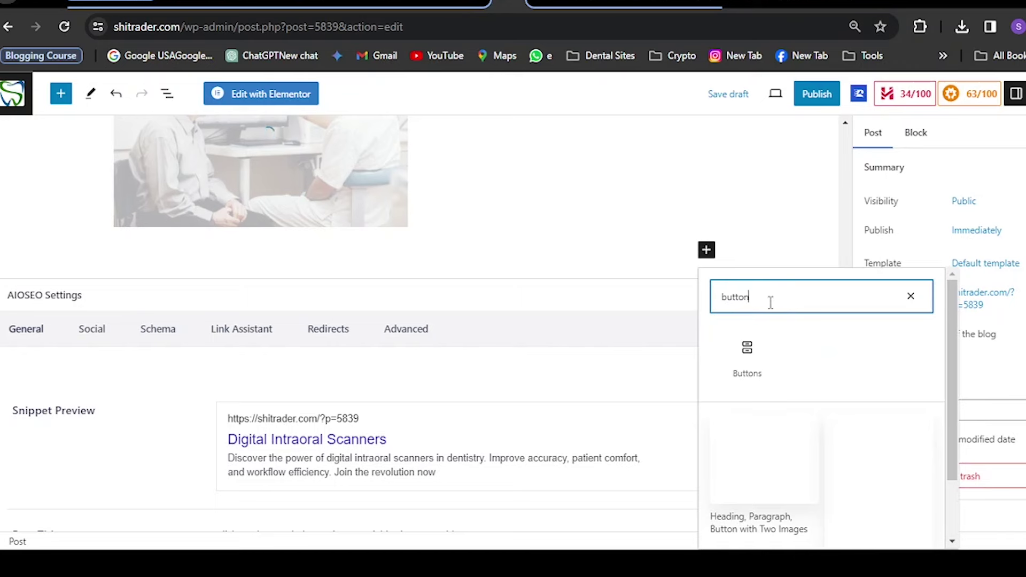
left_click(750, 361)
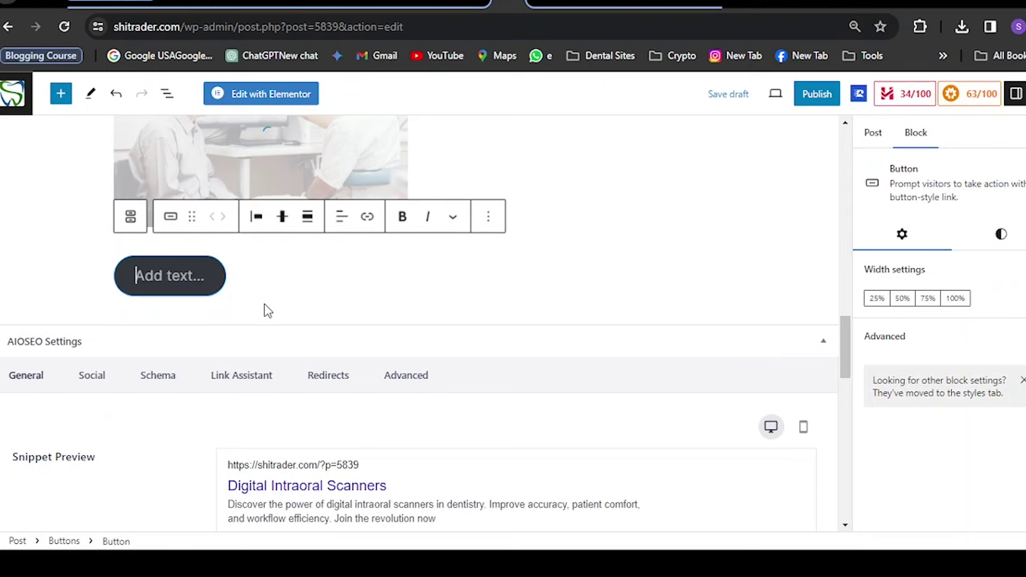
- Label the new button at the end of the post "Chech Price"
type("Che")
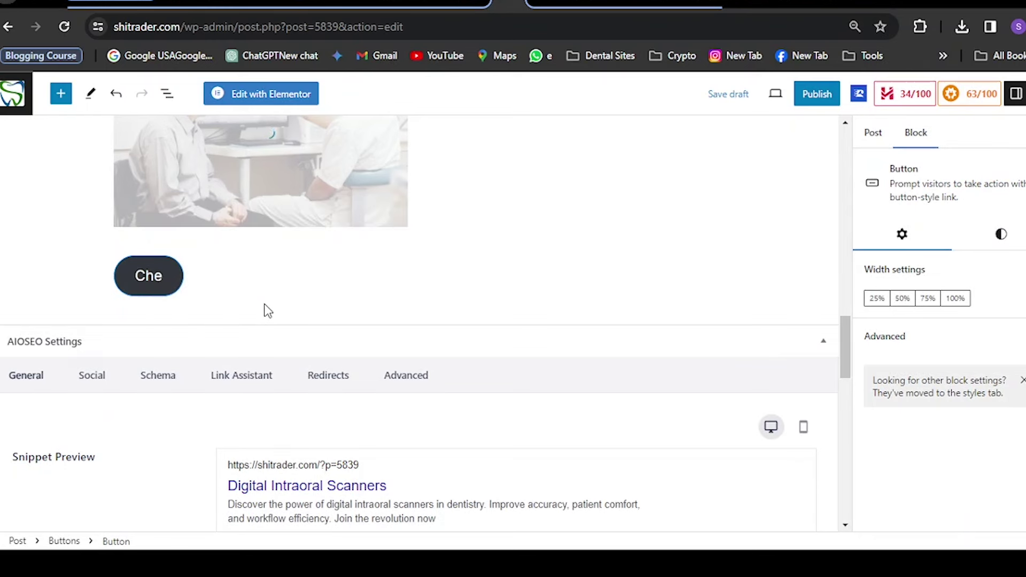
type("ch")
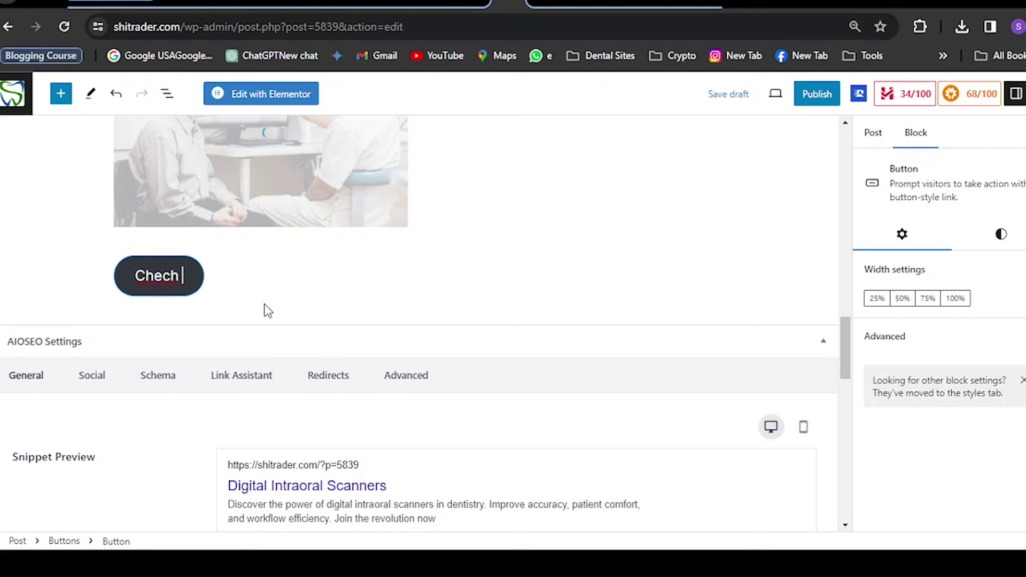
type(" Pri")
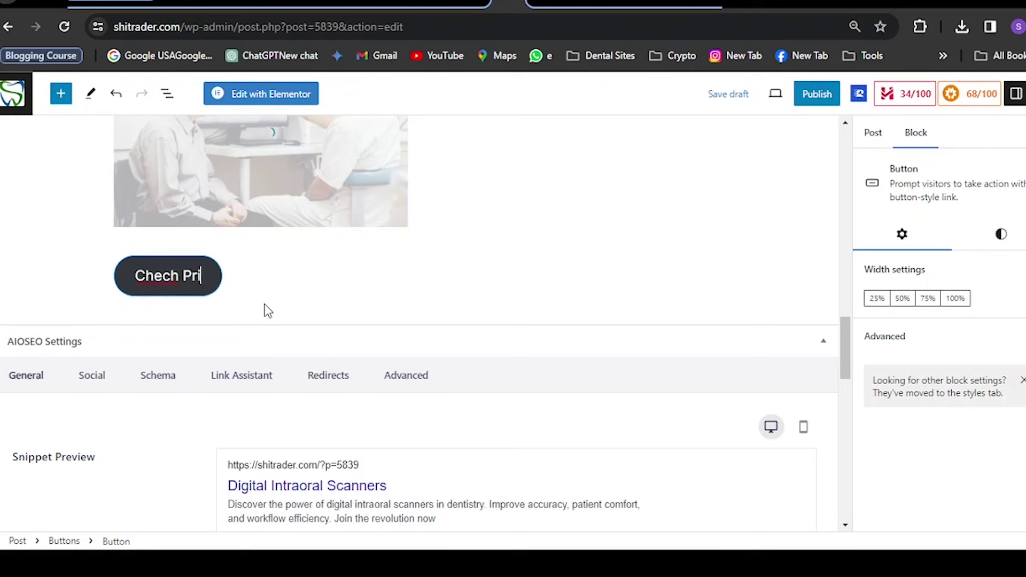
type("ce")
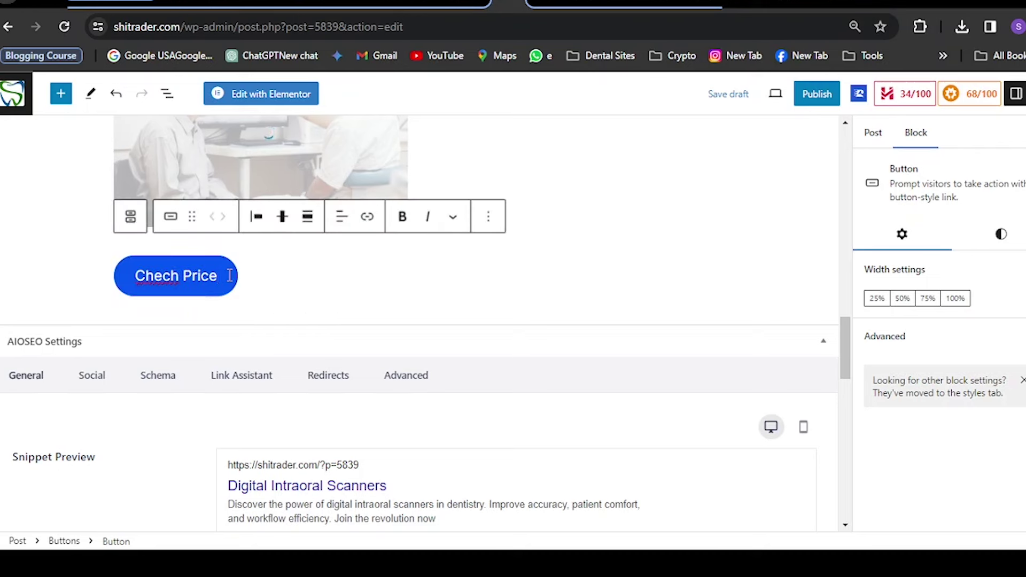
- Link the button to the product page dynamicgroupglobal.com/product/dental_digital_intraoral_scanner with its tracking parameters, and make it open in a new tab
left_click(367, 217)
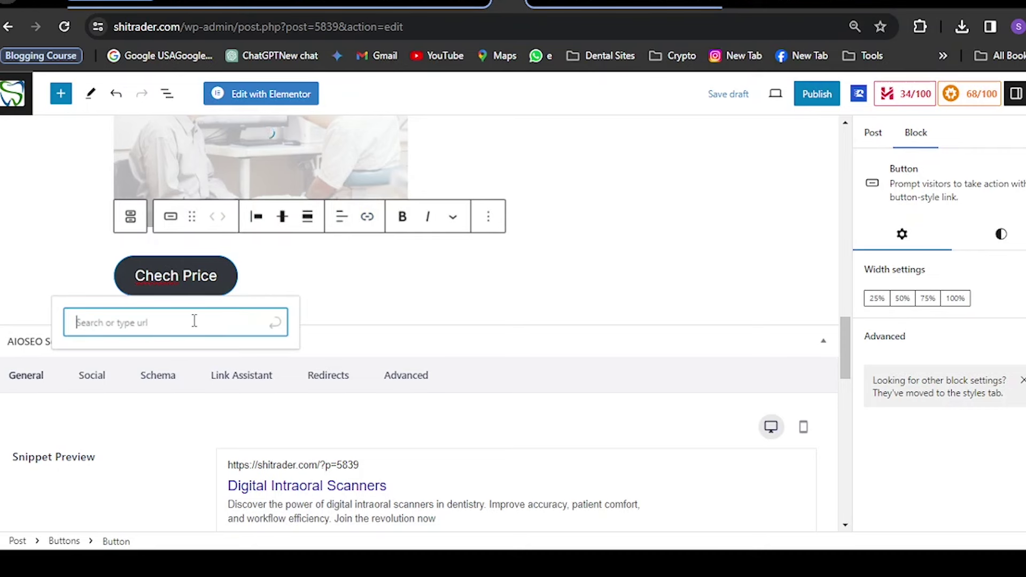
type("Digital Intraoral Scanners")
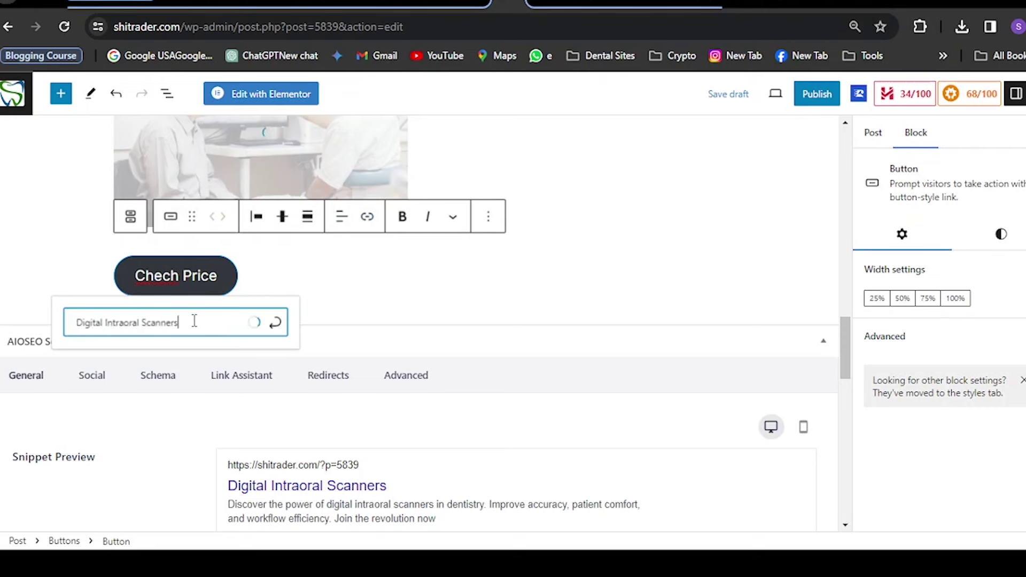
left_click_drag(194, 320, 33, 317)
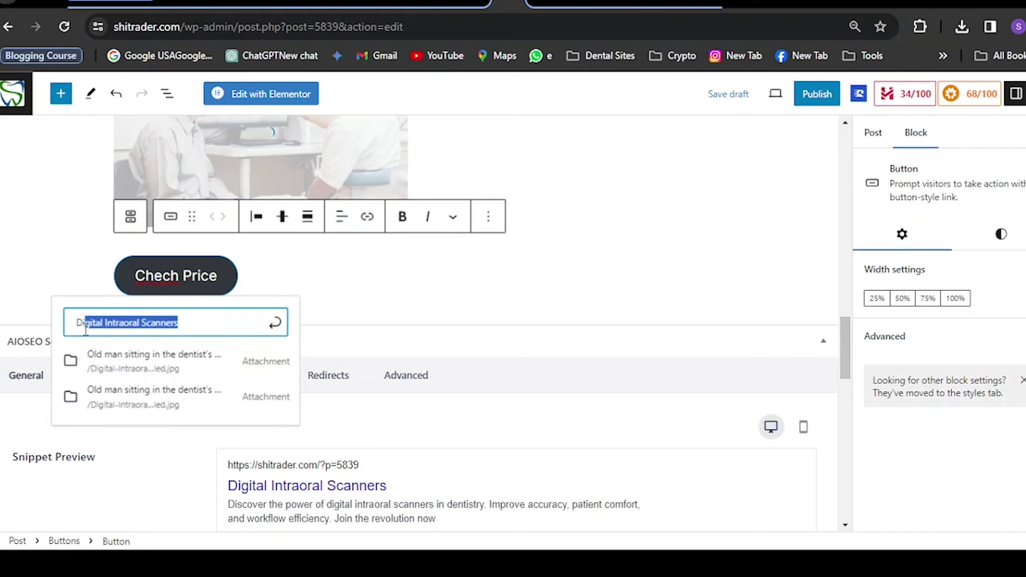
type("dynamicgroupglobal.com/product/dental_digital_intraoral_scanner?gad_source=1&gclid=CjwKCAiAivGuBhBEEiwAWiFmYWfqx_aj0HF8iDTncrbTbzTfZGhCpevBejf0pO4mJmwbreClY9GTiBoCeuUQAvD_BwE")
key("Return")
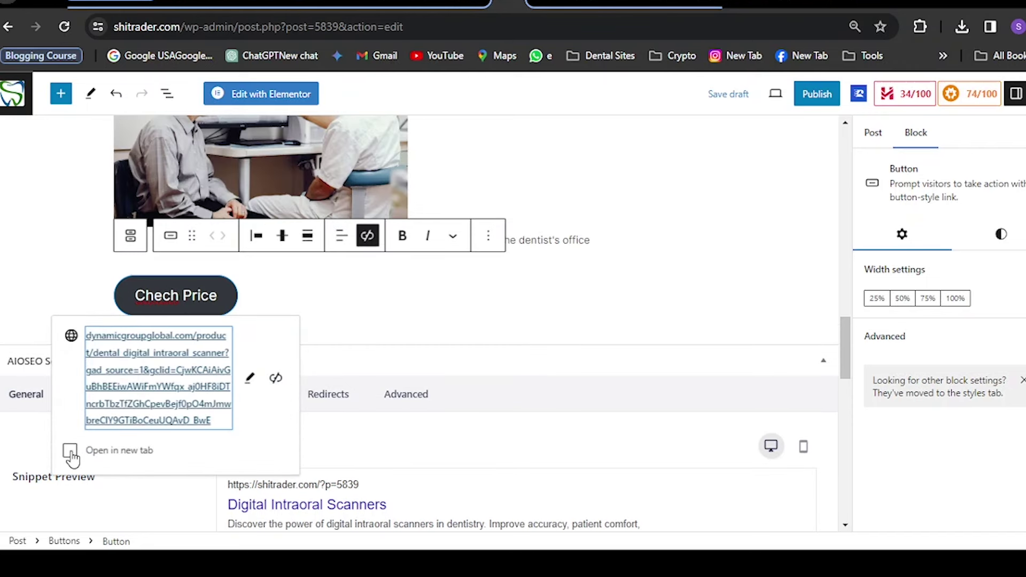
left_click(71, 451)
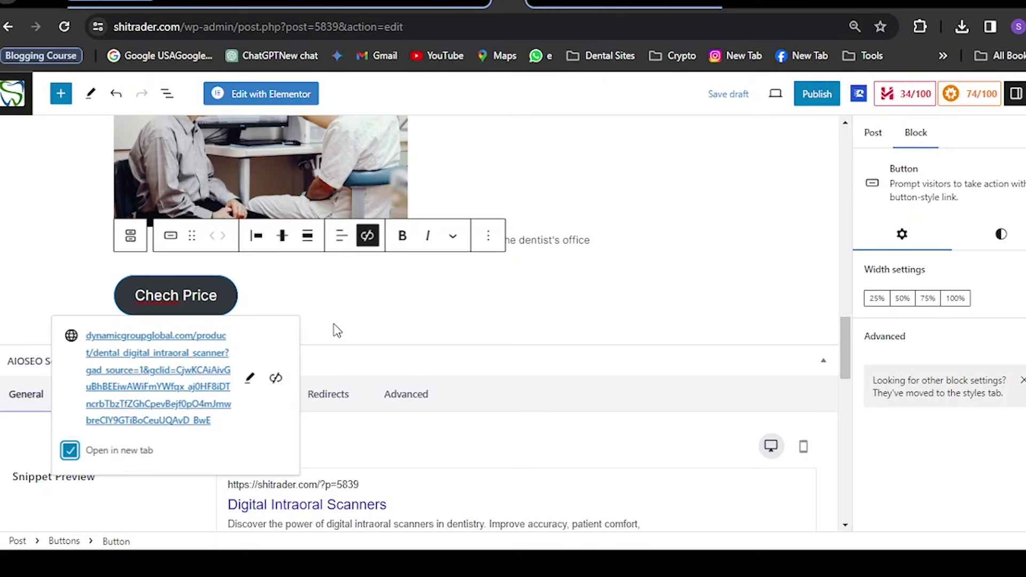
- Give the image above the button the meta description starting "Discover the power of digital intraoral scanners in dentistry" as alternative text
left_click(573, 265)
left_click(632, 227)
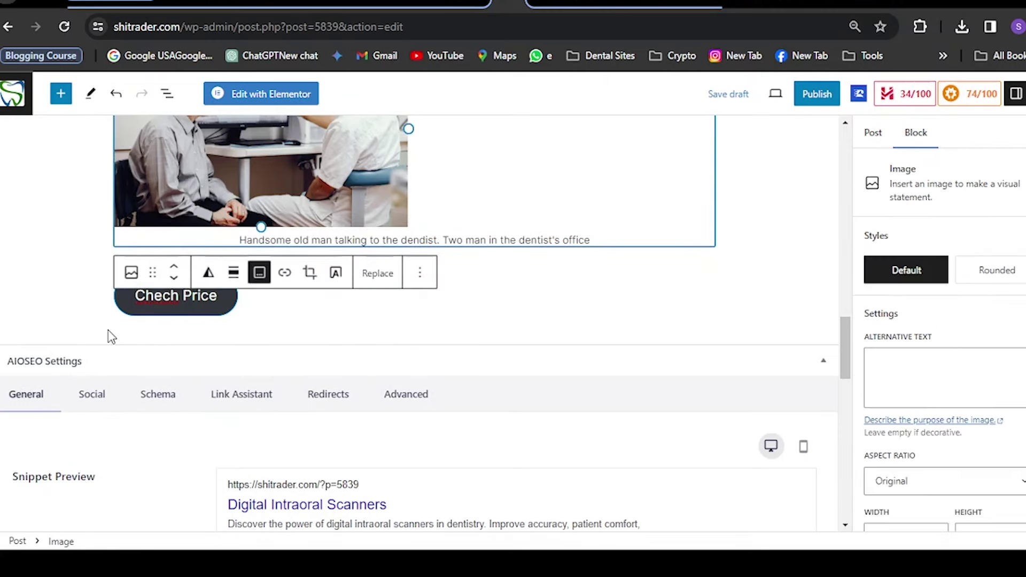
left_click(113, 308)
- Activate the post's new-tag field, and switch to the ChatGPT conversation to send the request "write tags"
scroll(671, 311, "up", 15)
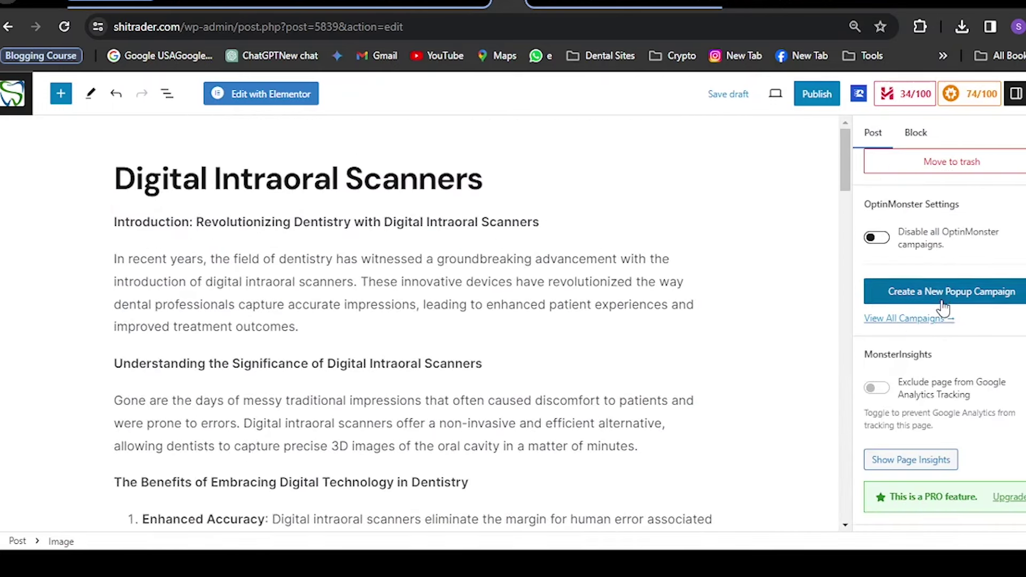
scroll(955, 284, "down", 10)
scroll(942, 306, "down", 3)
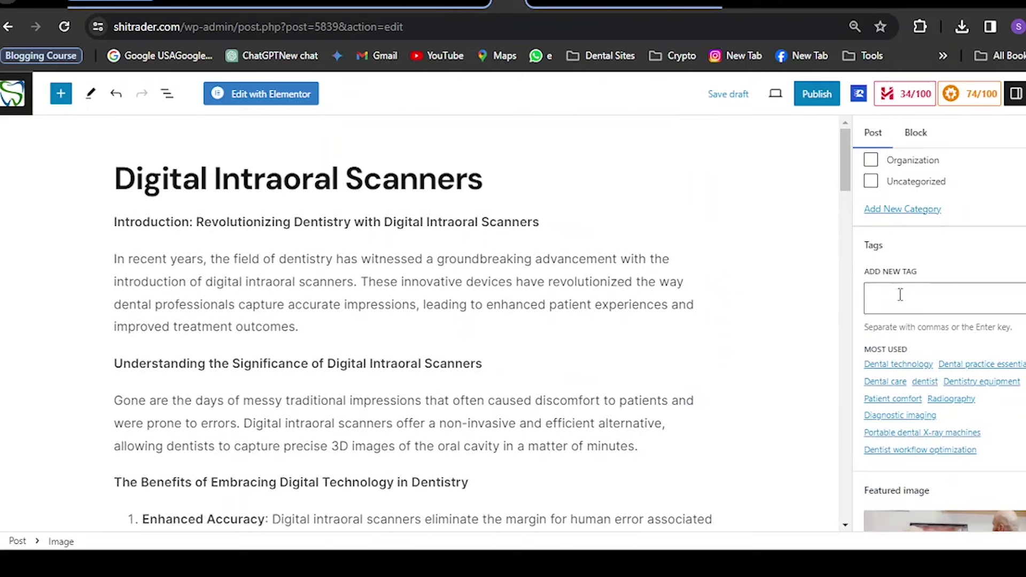
left_click(951, 294)
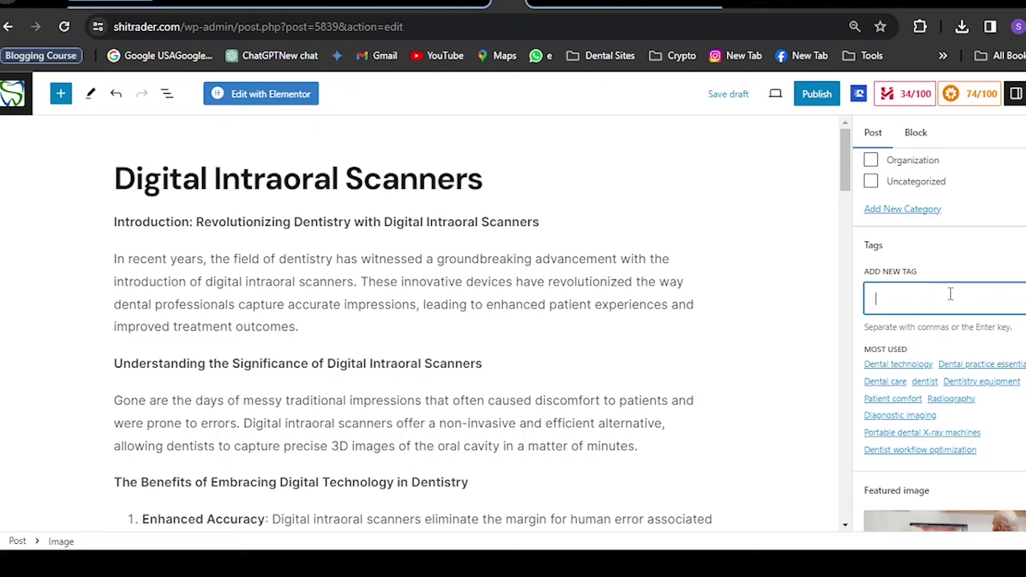
left_click(225, 5)
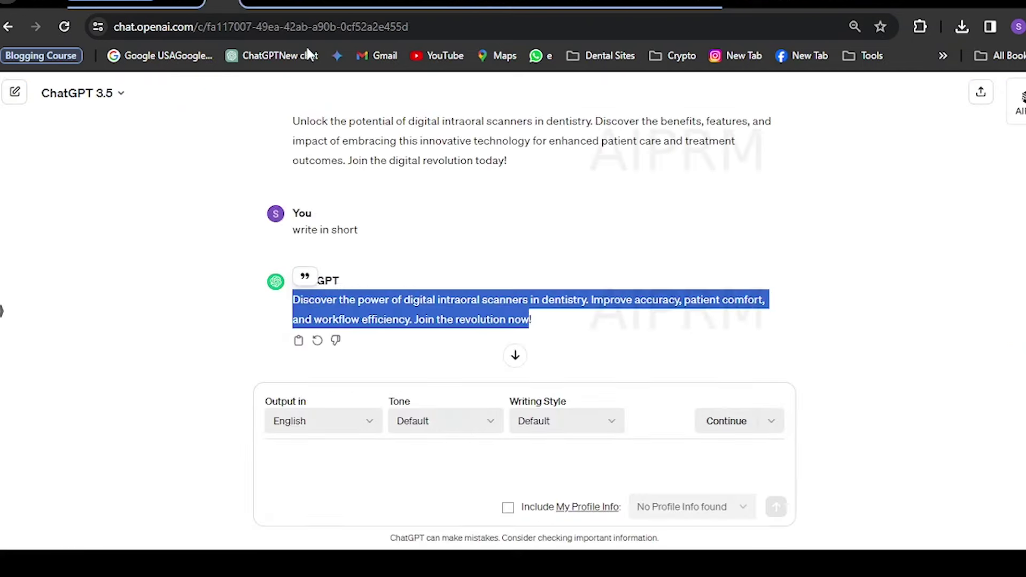
left_click(411, 464)
type("write ")
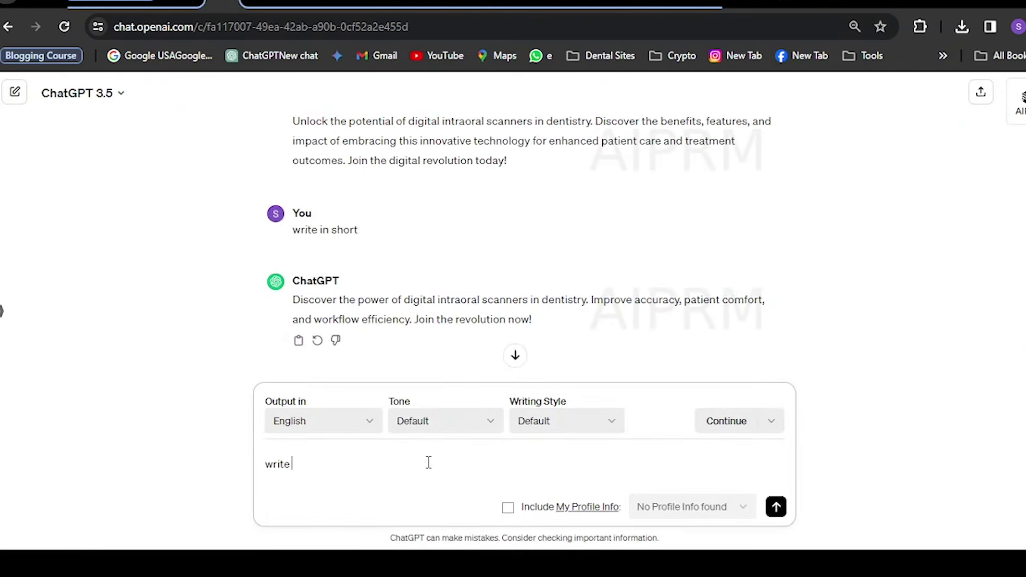
type("tags")
key("Return")
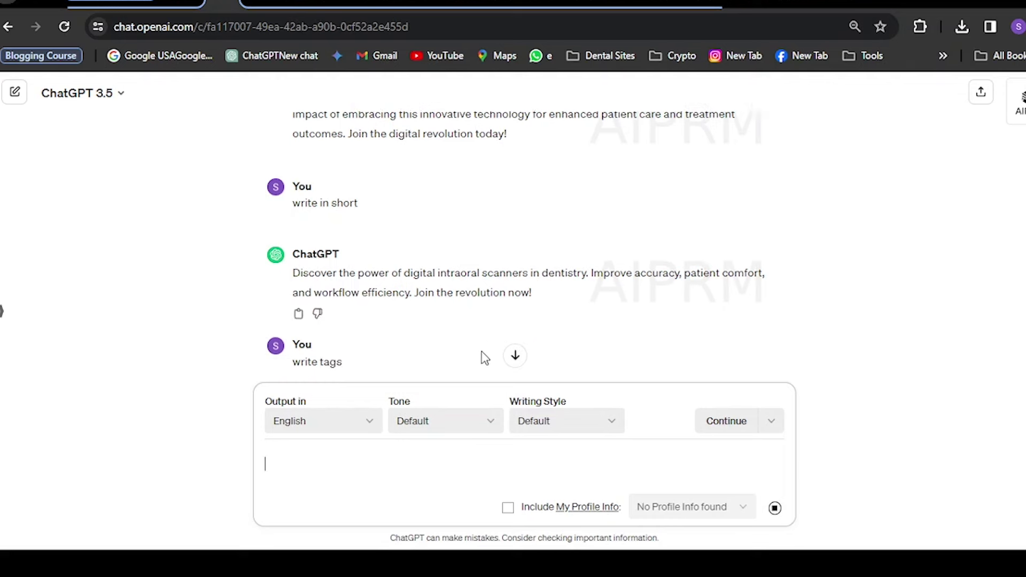
- Copy the tags from ChatGPT's answer and add them to the WordPress post, including CAD/CAM integration, dental impressions, digital intraoral scanners and workflow efficiency
triple_click(492, 305)
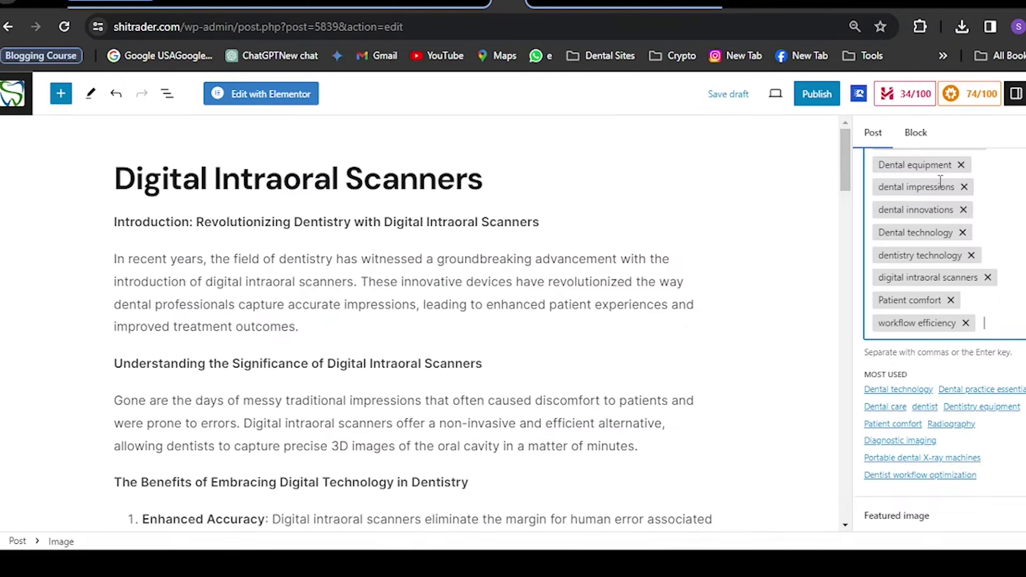
scroll(995, 310, "up", 5)
scroll(988, 374, "down", 3)
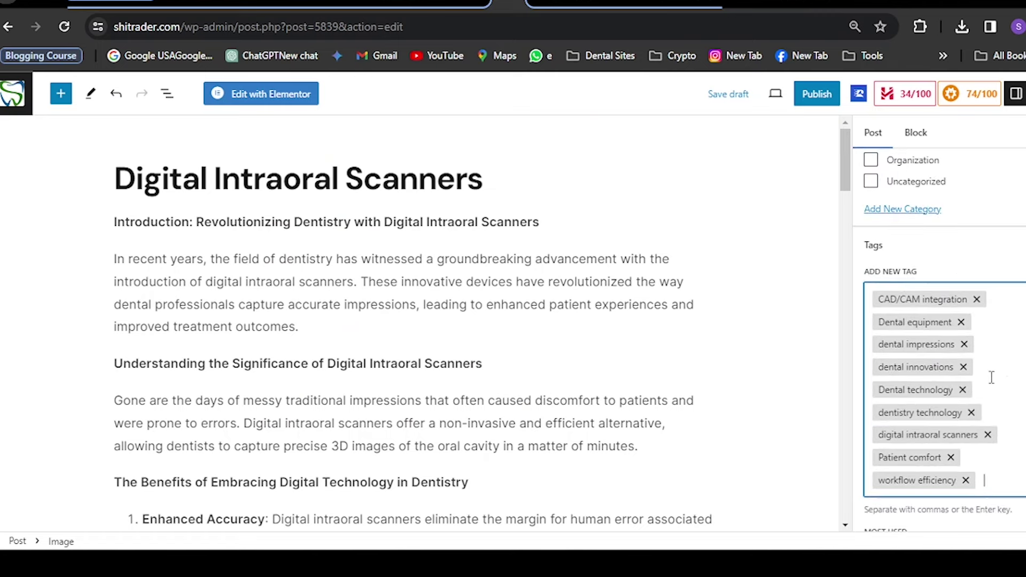
- Insert an image block before the heading "The Benefits of Embracing Digital Technology in Dentistry" and upload the photo of the female dentist wearing gloves
scroll(986, 380, "down", 4)
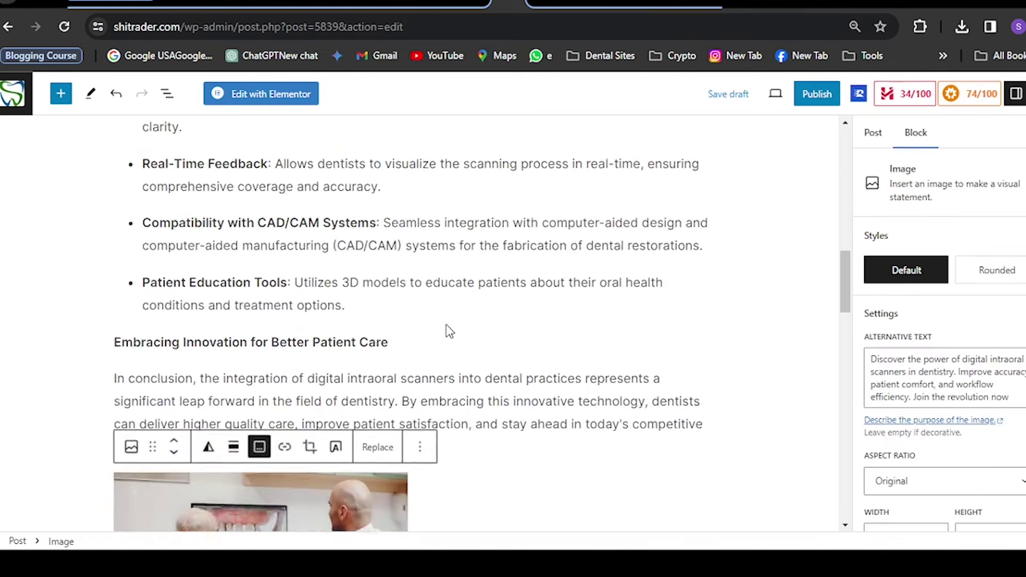
scroll(446, 326, "up", 1)
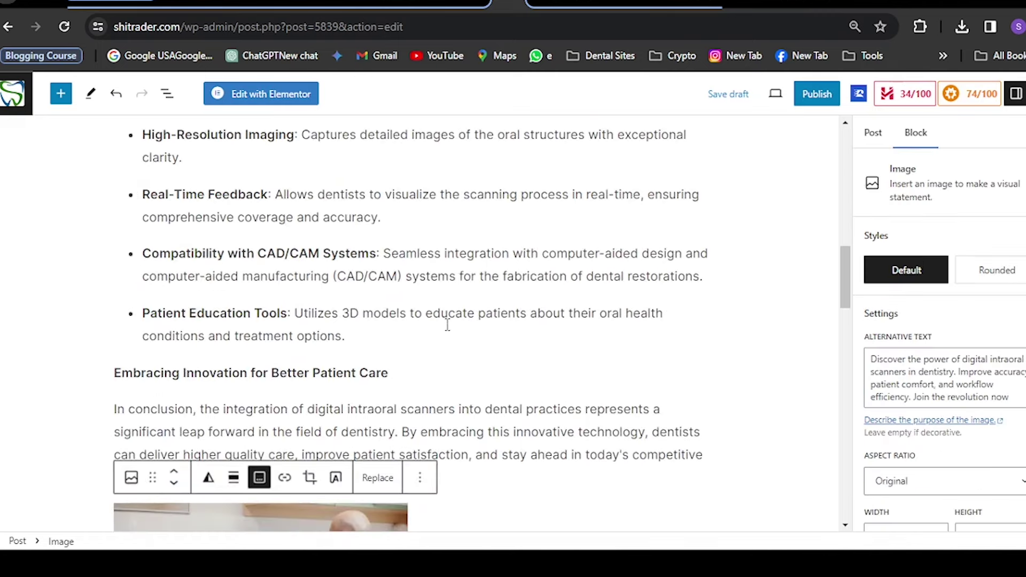
scroll(488, 255, "up", 3)
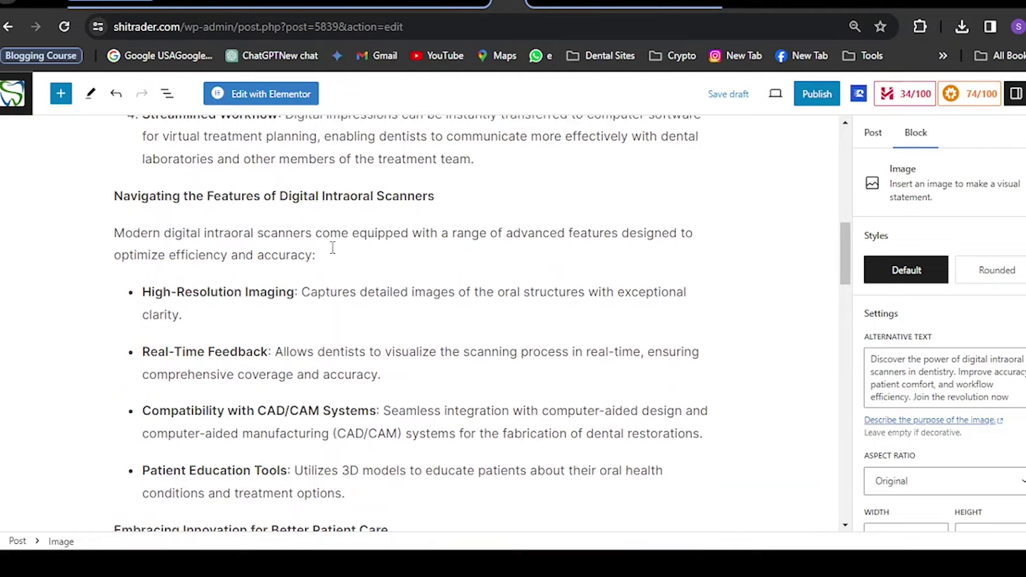
scroll(464, 255, "up", 5)
scroll(465, 255, "up", 5)
scroll(384, 302, "down", 3)
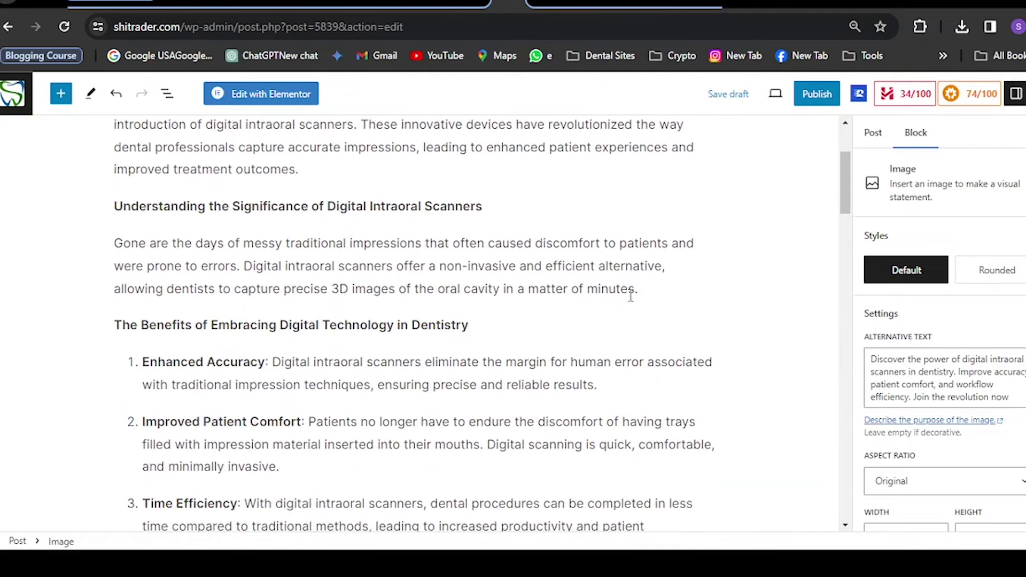
left_click(686, 297)
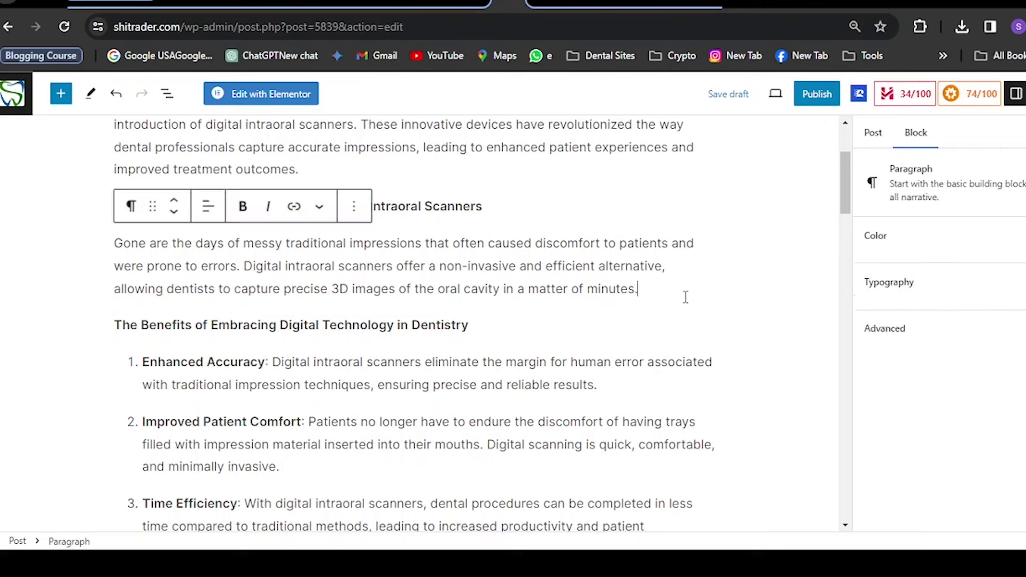
left_click(626, 319)
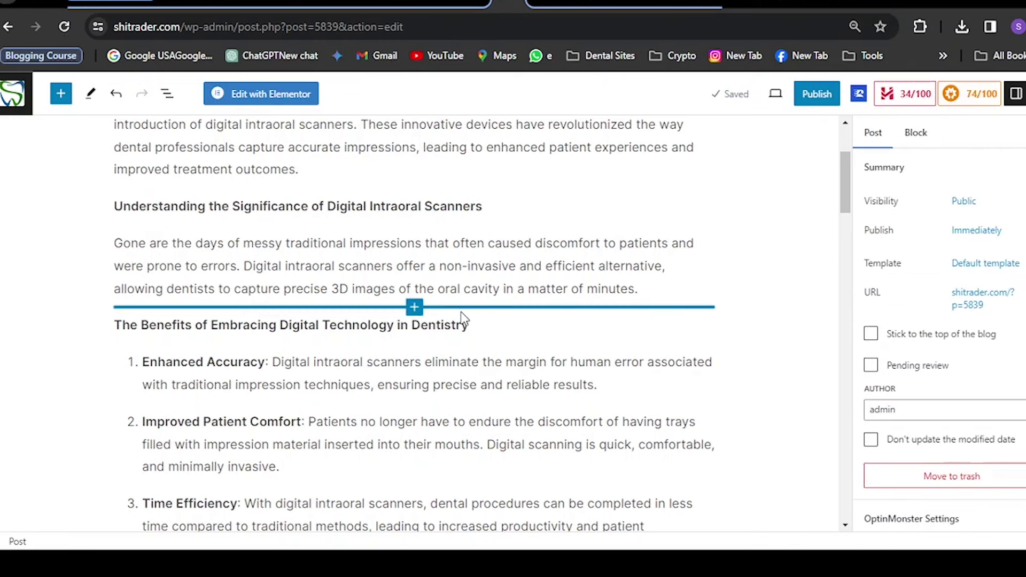
left_click(415, 308)
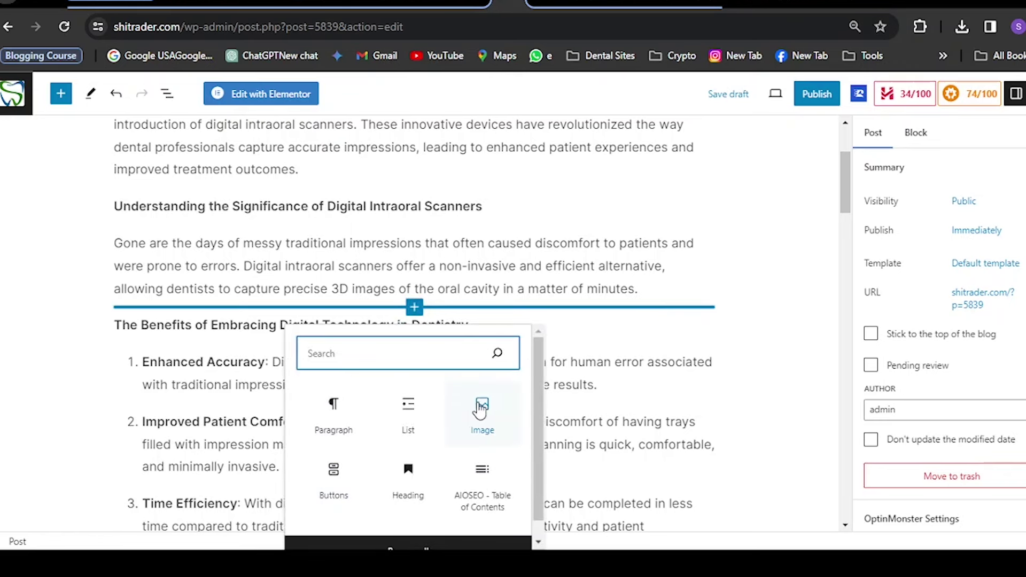
left_click(480, 422)
left_click(151, 417)
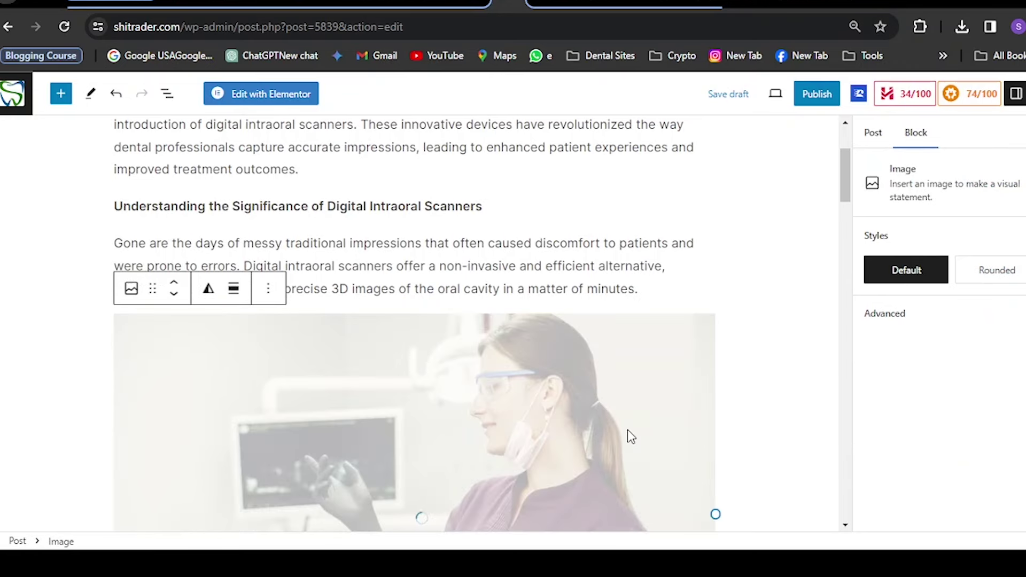
- Shrink the photo of the female dentist to slightly more than half the width of the post content
scroll(628, 430, "down", 5)
left_click_drag(714, 199, 452, 210)
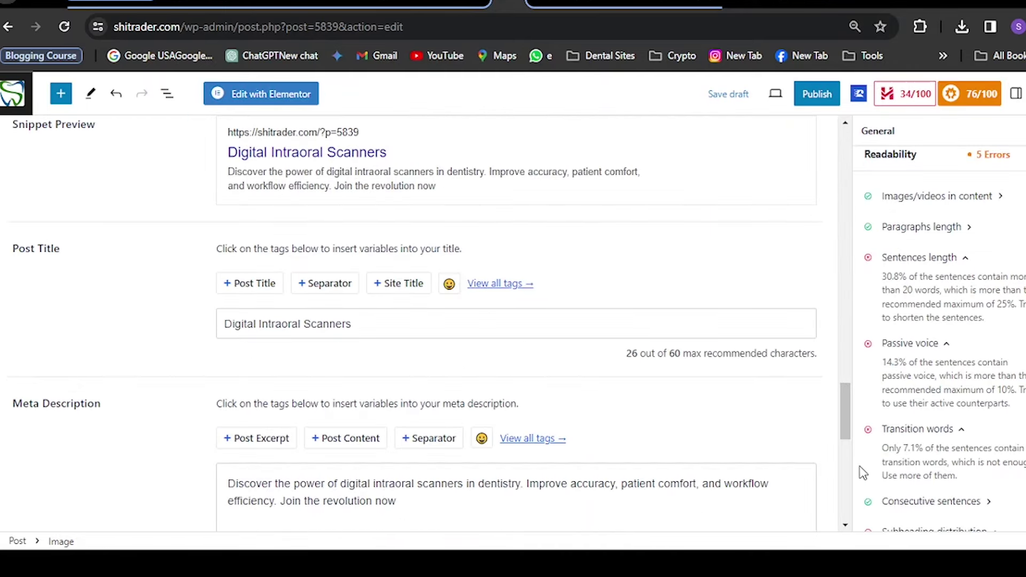
- Review the title and readability checks of the post's SEO score, including sentence length, passive voice, transition words and Flesch reading ease
left_click_drag(845, 420, 877, 188)
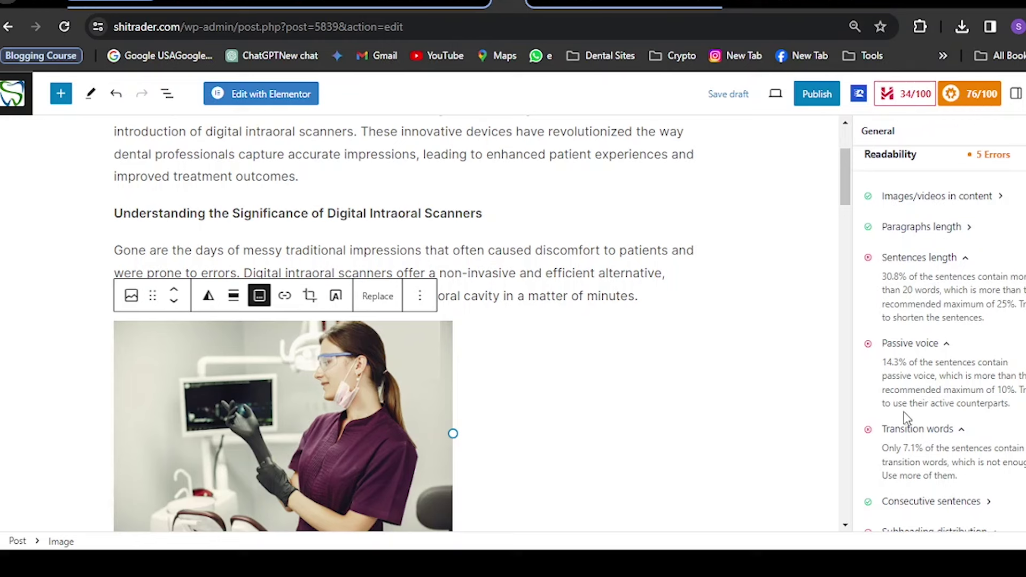
scroll(905, 423, "down", 3)
scroll(904, 417, "down", 1)
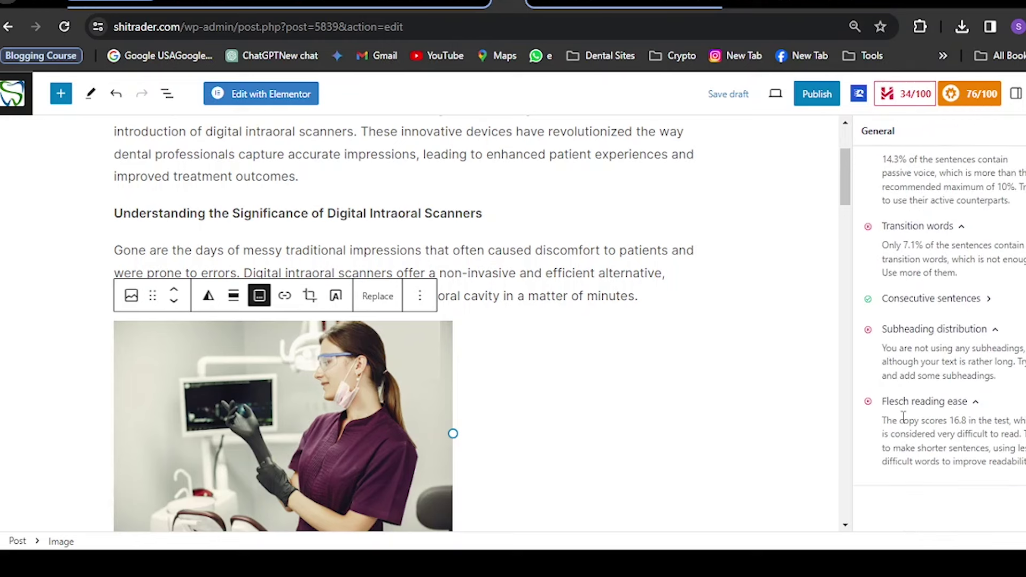
scroll(904, 417, "up", 6)
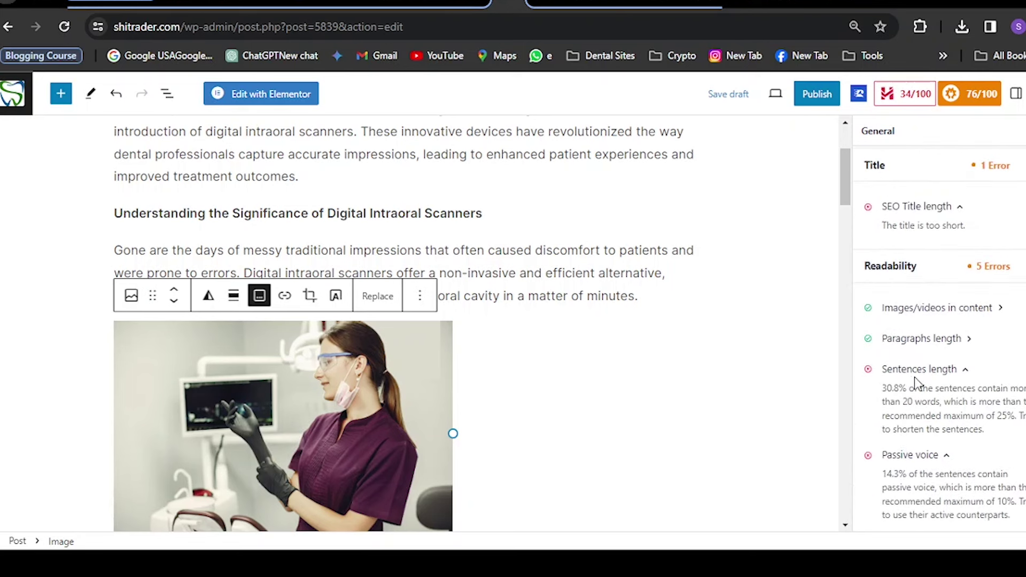
scroll(901, 417, "down", 3)
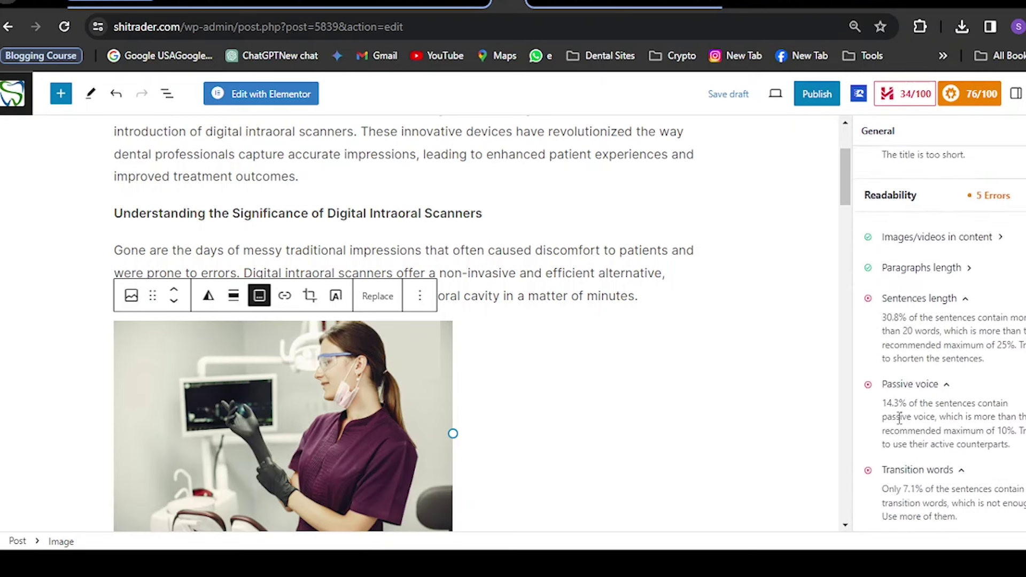